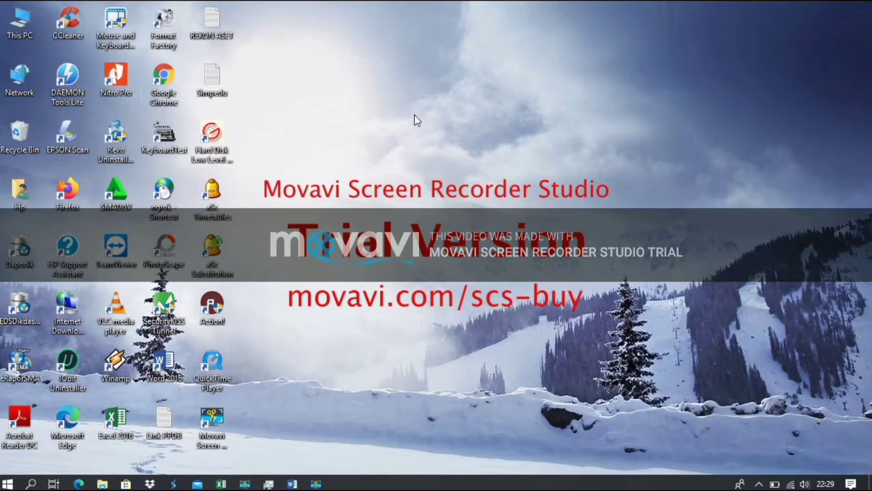
# Launch Chrome and load Google Classroom by entering 'classroom' in the address bar.
pyautogui.doubleClick(171, 80)
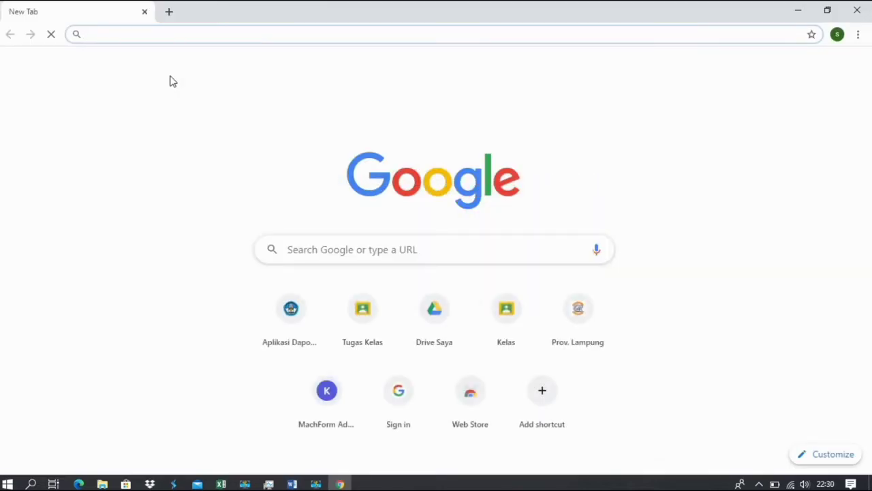
pyautogui.write('classr')
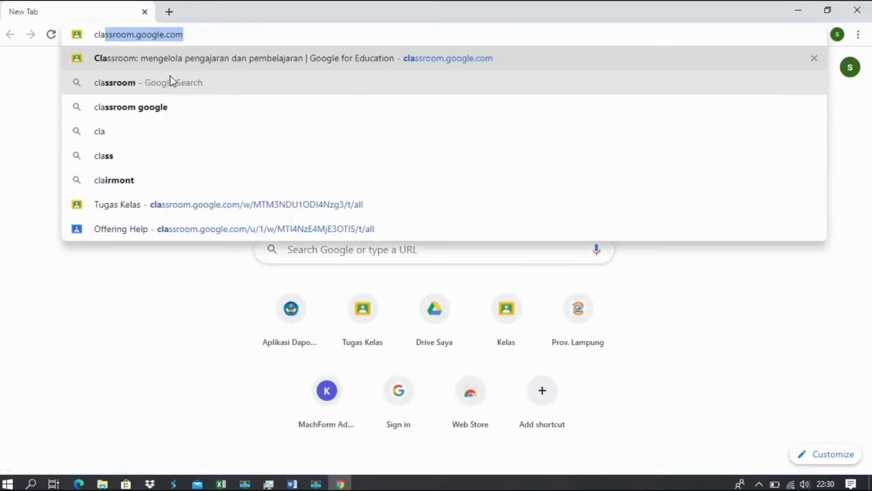
pyautogui.write('oo')
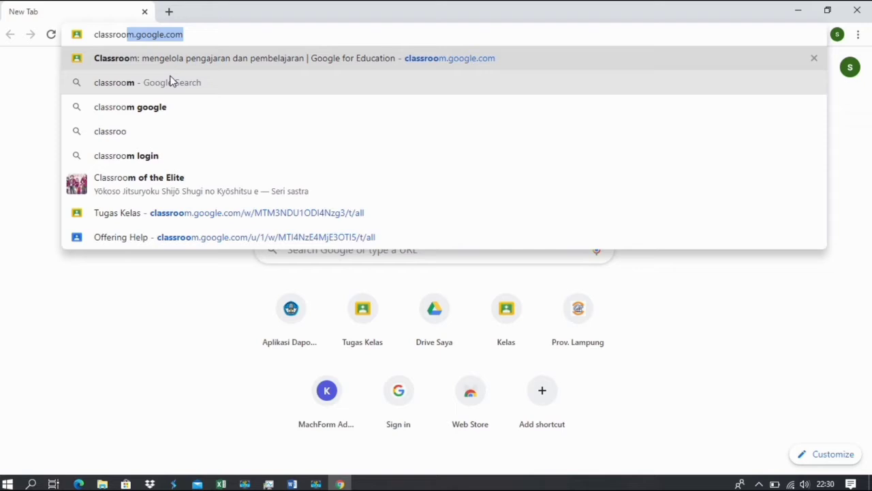
pyautogui.write('m')
pyautogui.press('Return')
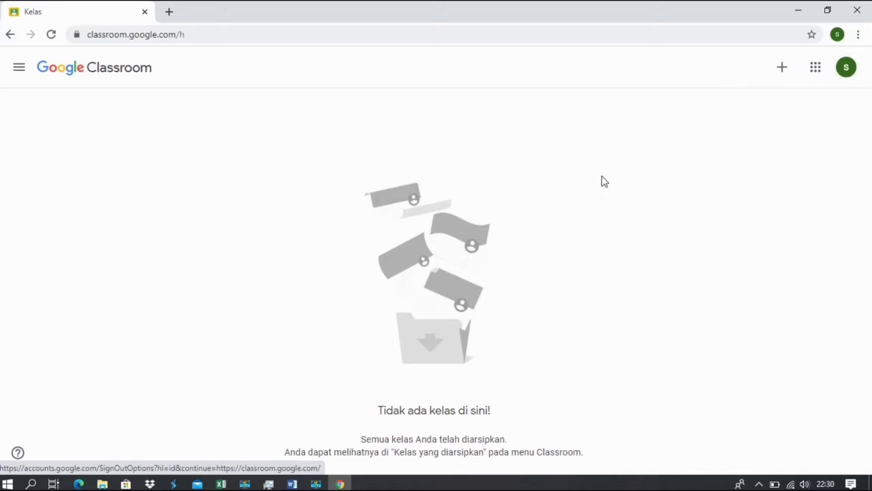
# Create a new class named 'SEJARAH INDONESIA X' after accepting the Classroom usage notice.
pyautogui.click(782, 69)
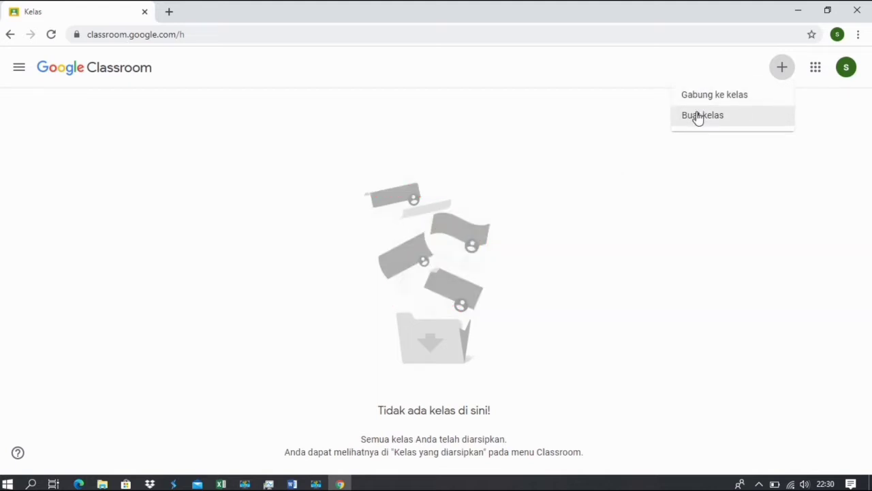
pyautogui.click(698, 117)
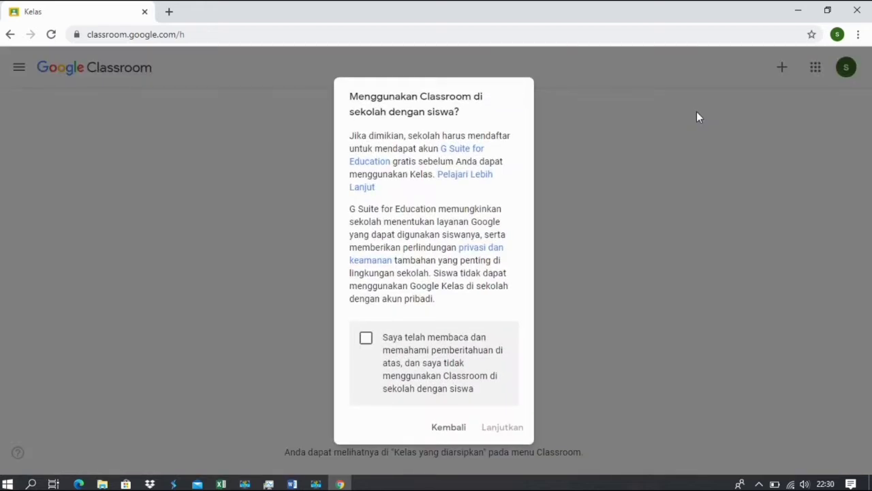
pyautogui.click(366, 339)
pyautogui.click(497, 427)
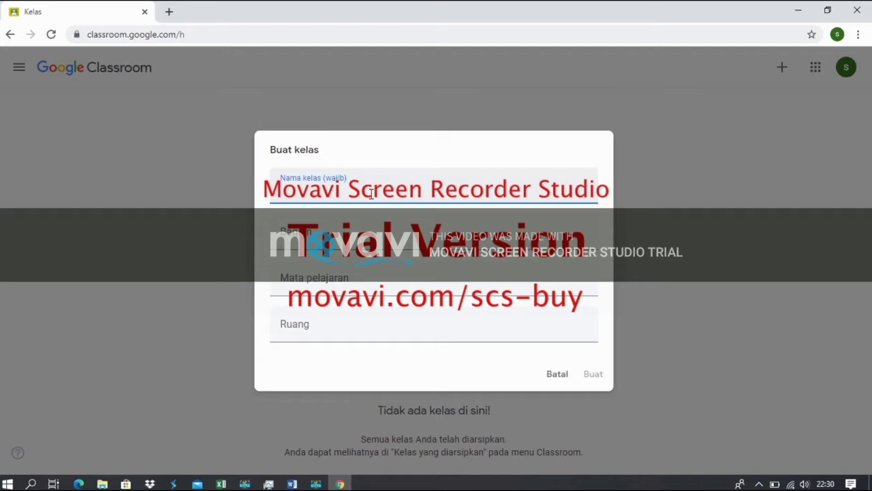
pyautogui.write('SEJARAH INDONESIA')
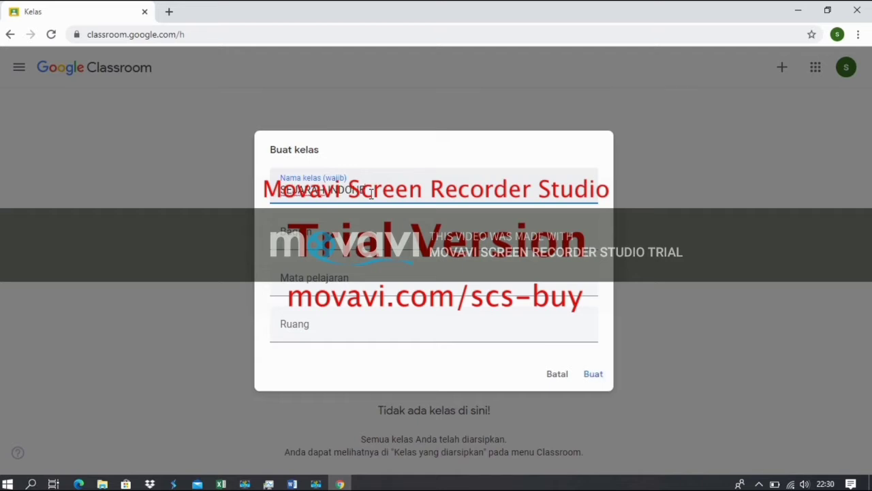
pyautogui.write(' K')
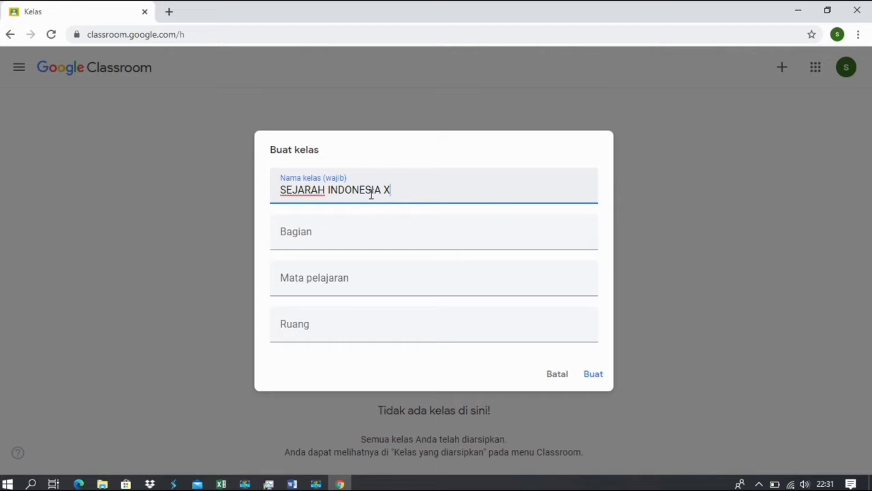
pyautogui.click(593, 373)
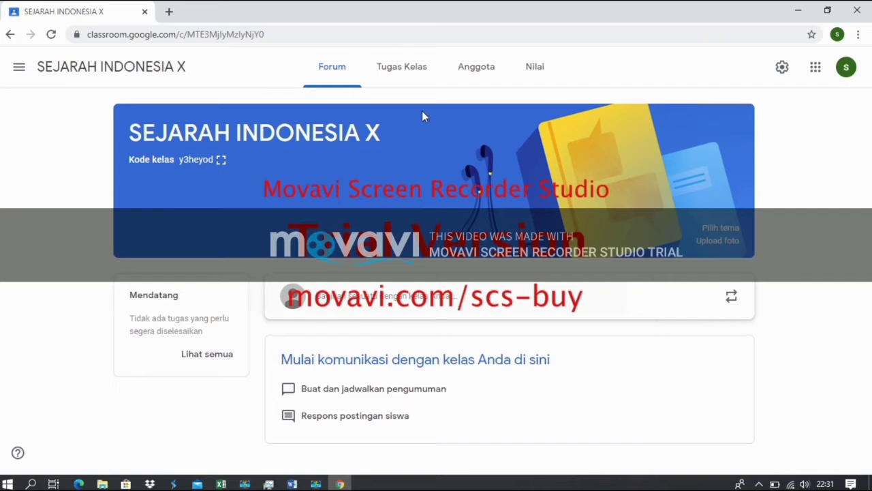
# On the Tugas Kelas page, draft a Materi post titled 'MATERI PERTEMUAN 1'.
pyautogui.click(404, 69)
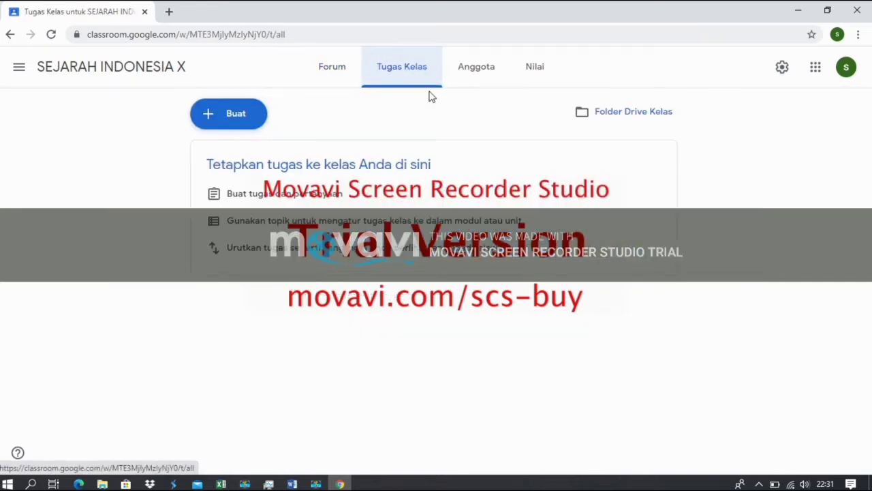
pyautogui.click(238, 114)
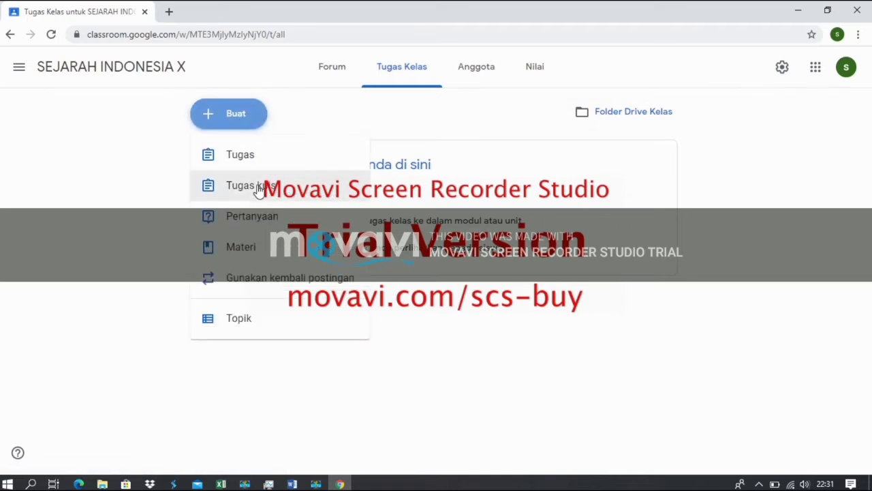
pyautogui.click(244, 250)
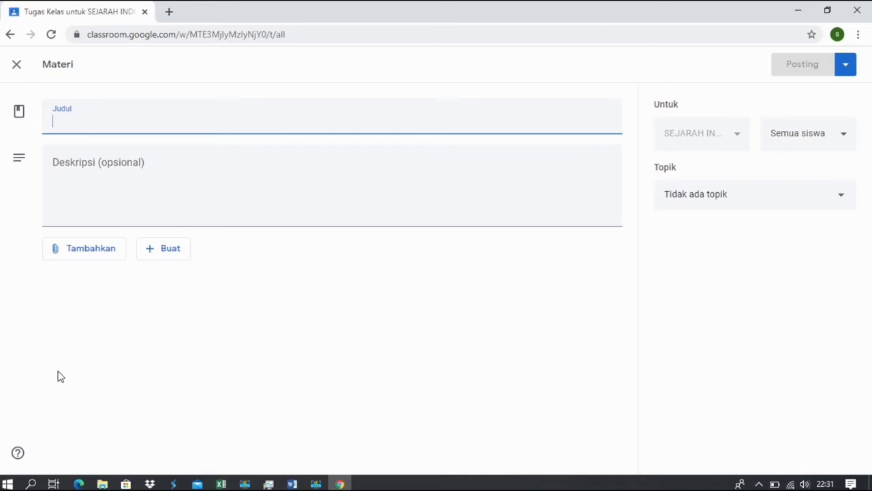
pyautogui.write('MATERI ')
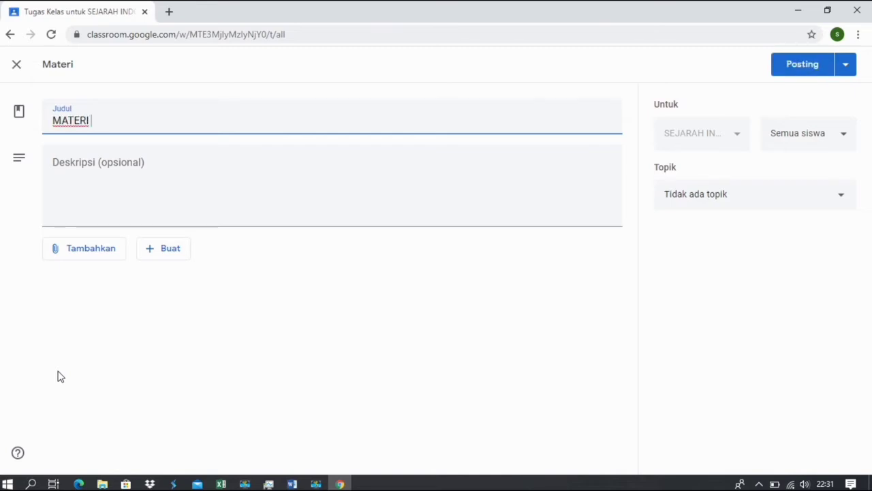
pyautogui.write('PERTEMUA')
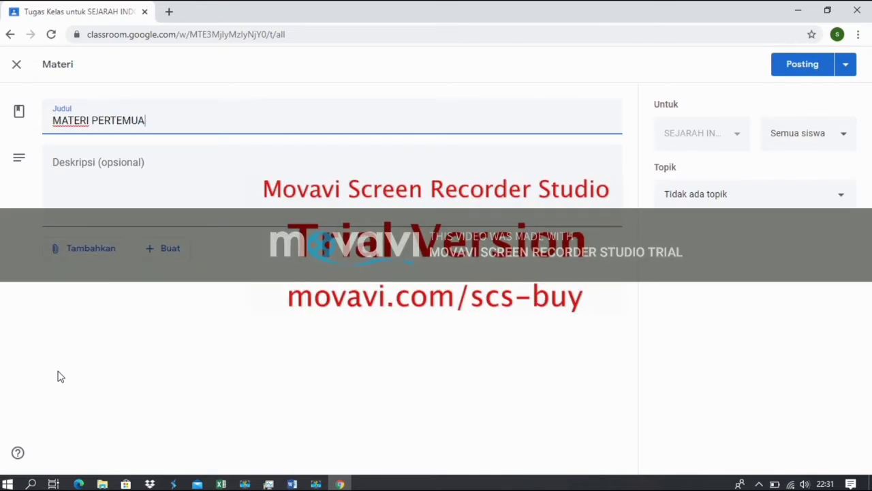
pyautogui.write('N 1')
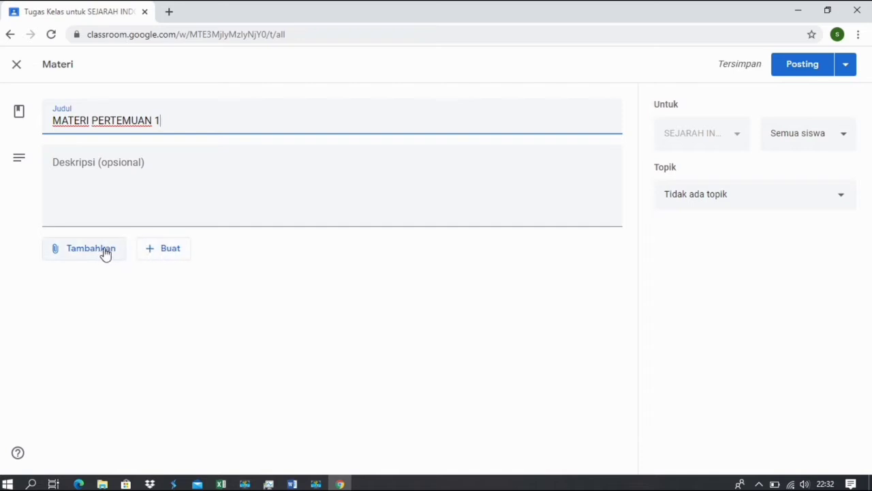
pyautogui.click(157, 252)
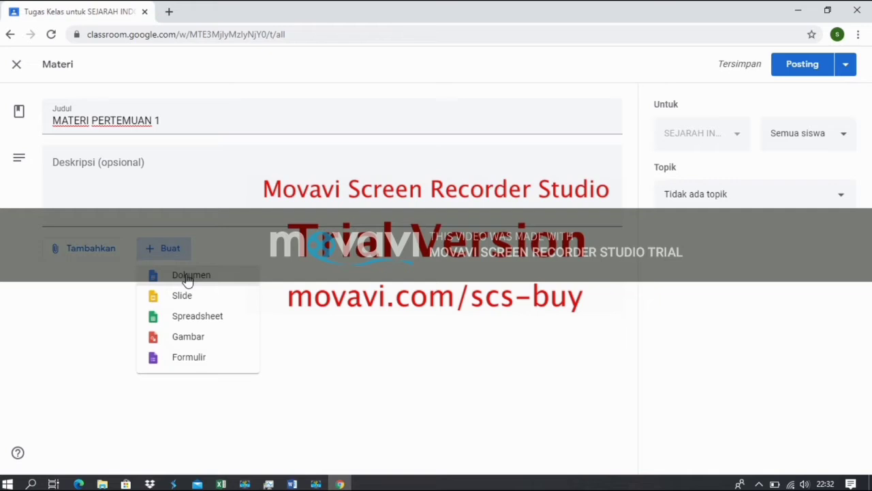
# Attach a new blank Google Docs document (Dokumen) to the material post.
pyautogui.click(189, 279)
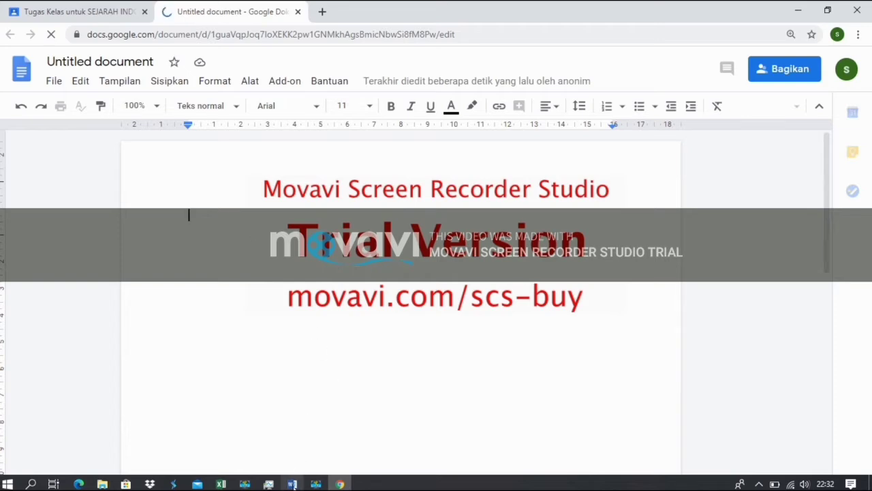
# Minimize Word and browse the Downloads folder in File Explorer.
pyautogui.moveTo(292, 482)
pyautogui.click(293, 422)
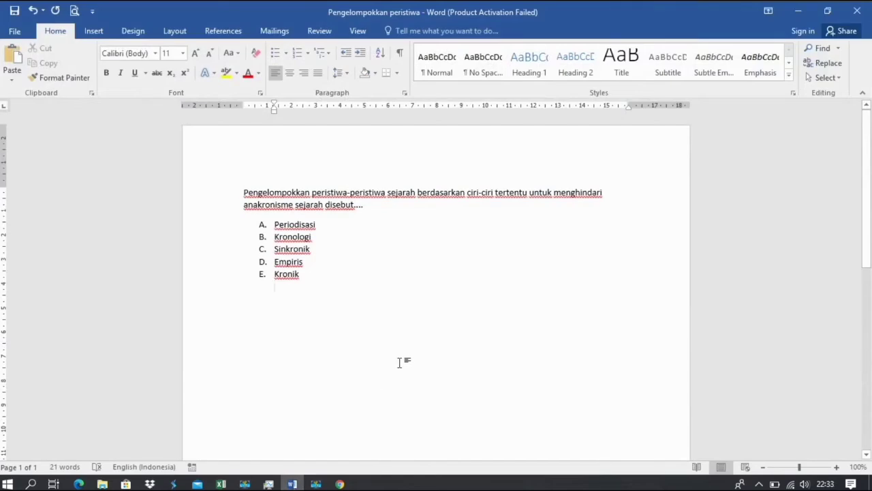
pyautogui.click(293, 483)
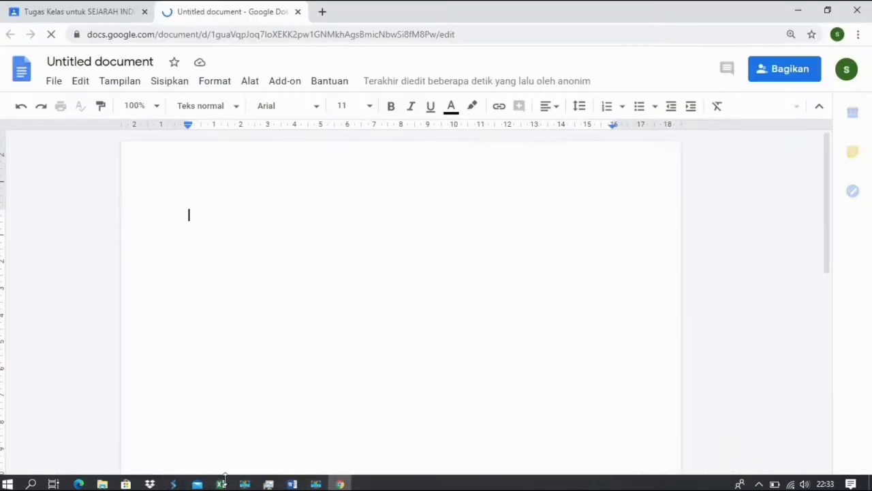
pyautogui.click(103, 483)
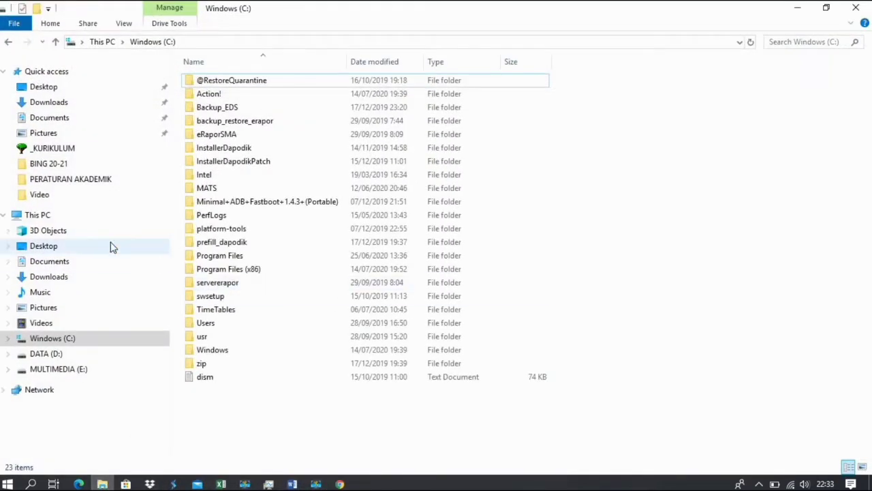
pyautogui.click(60, 106)
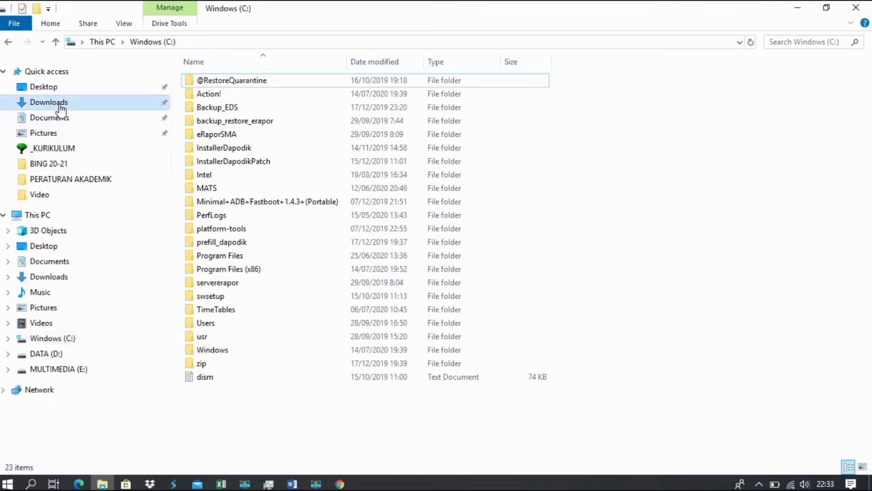
pyautogui.click(248, 382)
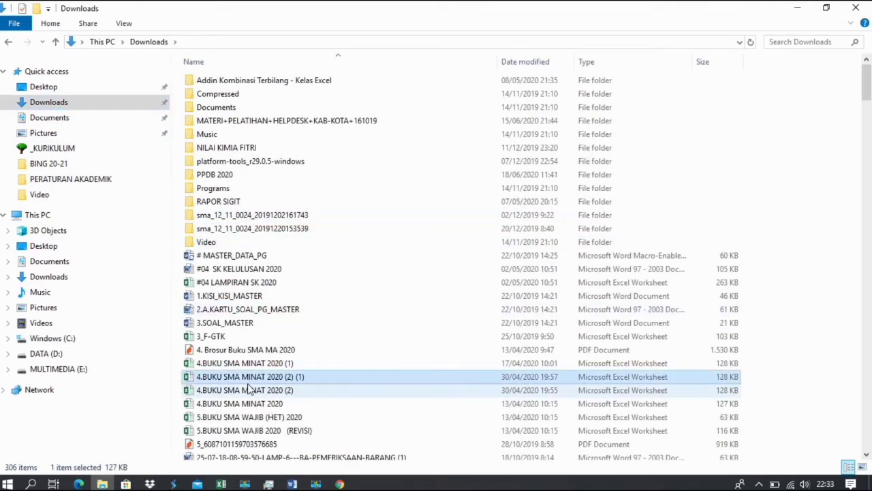
pyautogui.press('d')
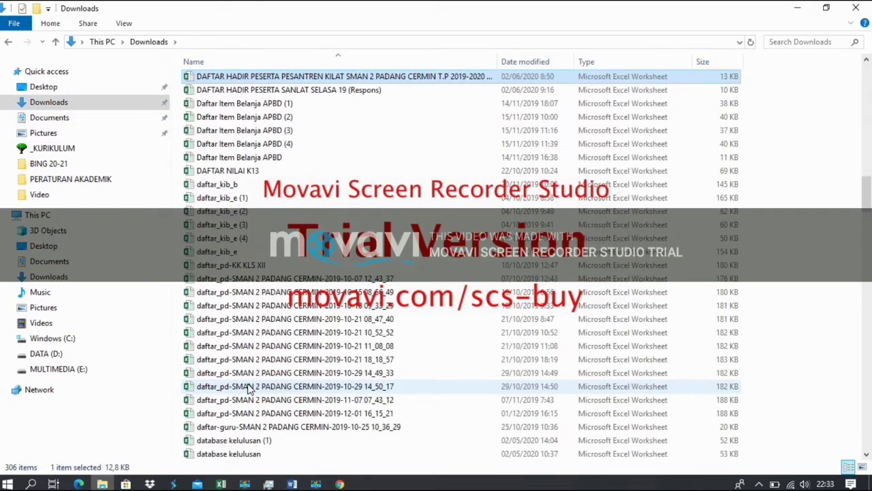
pyautogui.press('Down')
pyautogui.press('Down')
pyautogui.press('Down')
pyautogui.press('Down')
pyautogui.press('Down')
pyautogui.press('Down')
pyautogui.press('Down')
pyautogui.press('Down')
pyautogui.press('Down')
pyautogui.press('Down')
pyautogui.press('Down')
pyautogui.press('Down')
pyautogui.press('Down')
pyautogui.press('Down')
pyautogui.press('Down')
pyautogui.press('Down')
pyautogui.press('Down')
pyautogui.press('Down')
pyautogui.press('Down')
pyautogui.press('Down')
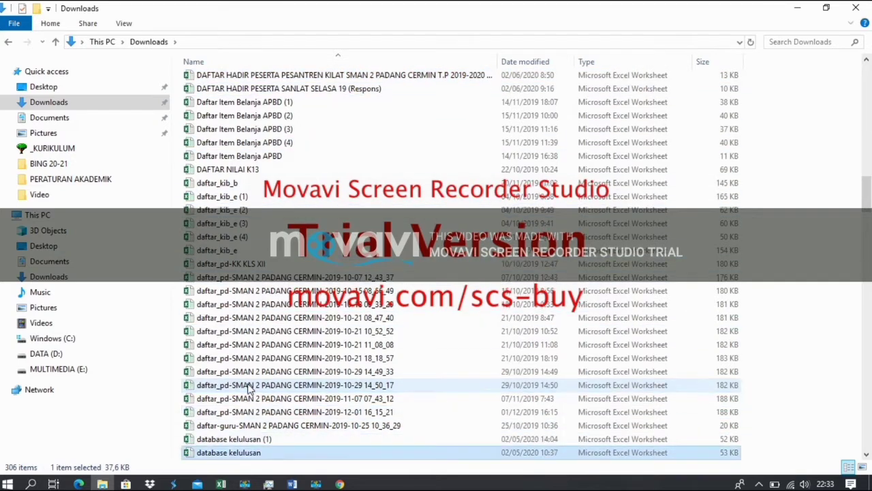
pyautogui.press('Down')
pyautogui.press('Down')
pyautogui.press('Down')
pyautogui.press('Down')
pyautogui.press('Down')
pyautogui.press('Down')
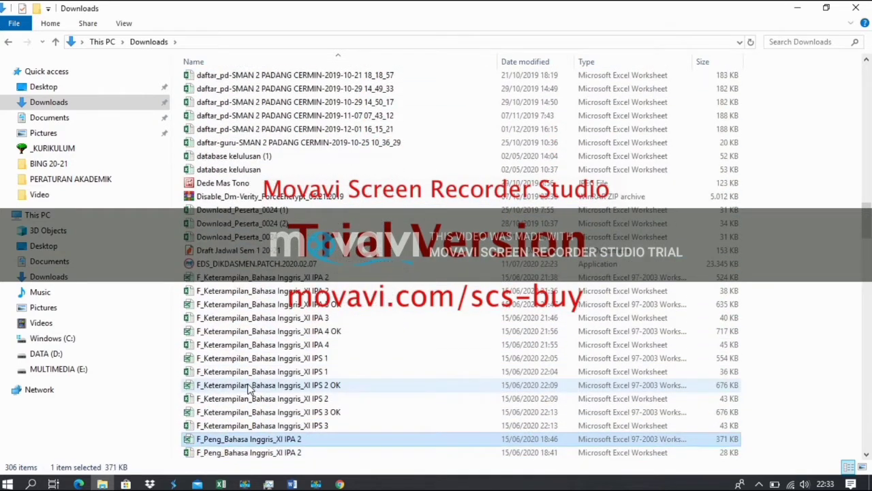
pyautogui.write('de')
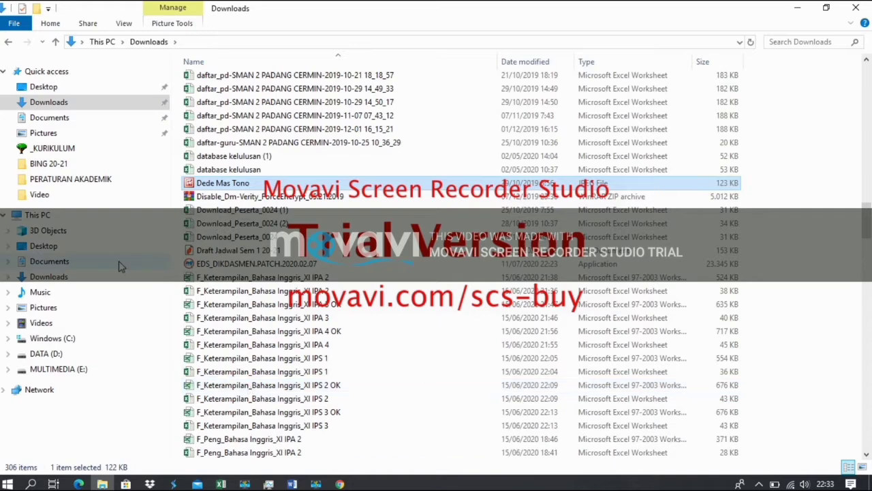
# Open the Bahan Tutorial folder on DATA (D:) and select 'Diakronis, Sinkronis dan Kronologi'.
pyautogui.click(71, 357)
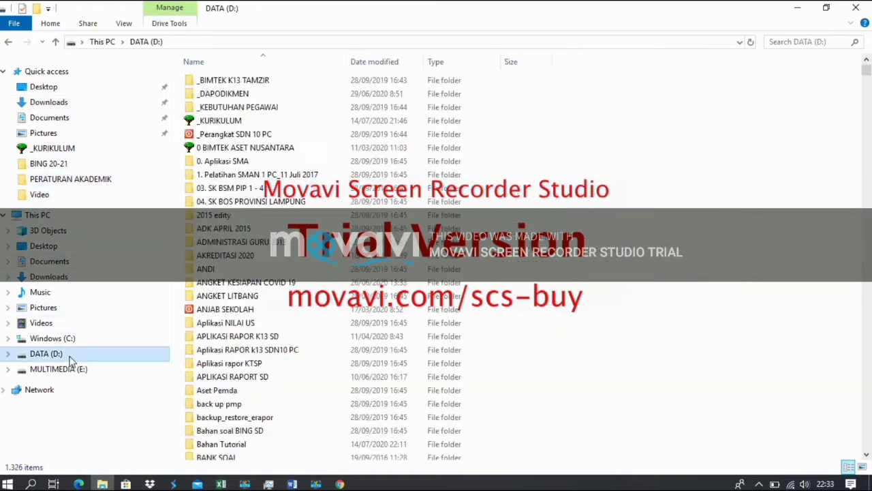
pyautogui.press('Tab')
pyautogui.write('b')
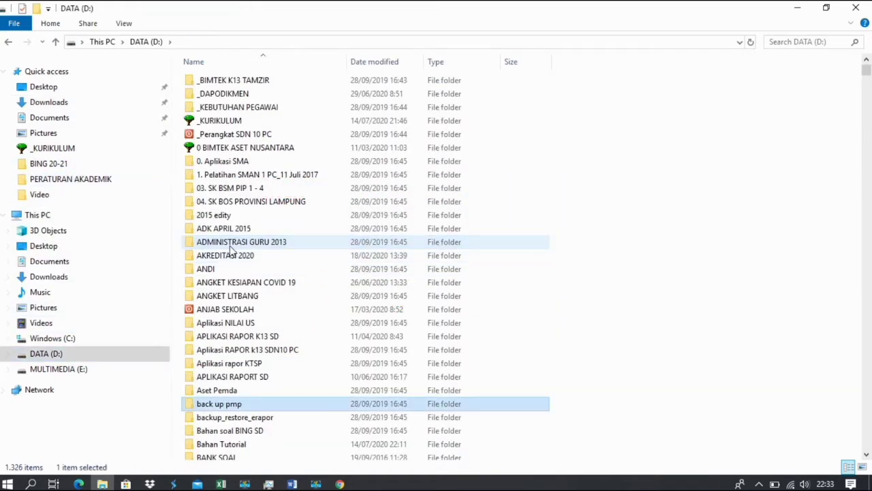
pyautogui.press('Down')
pyautogui.press('Down')
pyautogui.press('Down')
pyautogui.press('Down')
pyautogui.press('Down')
pyautogui.press('Down')
pyautogui.press('Down')
pyautogui.press('Down')
pyautogui.press('Down')
pyautogui.press('Up')
pyautogui.press('Up')
pyautogui.press('Up')
pyautogui.press('Up')
pyautogui.press('Up')
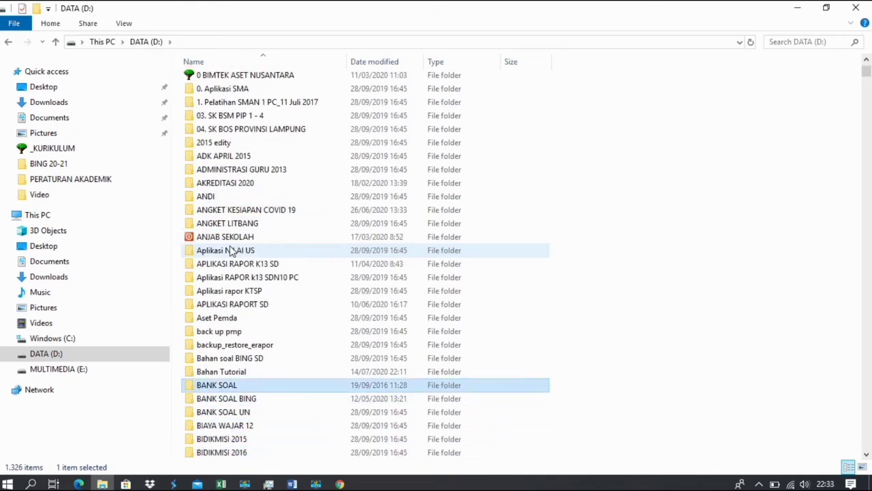
pyautogui.press('Up')
pyautogui.press('Return')
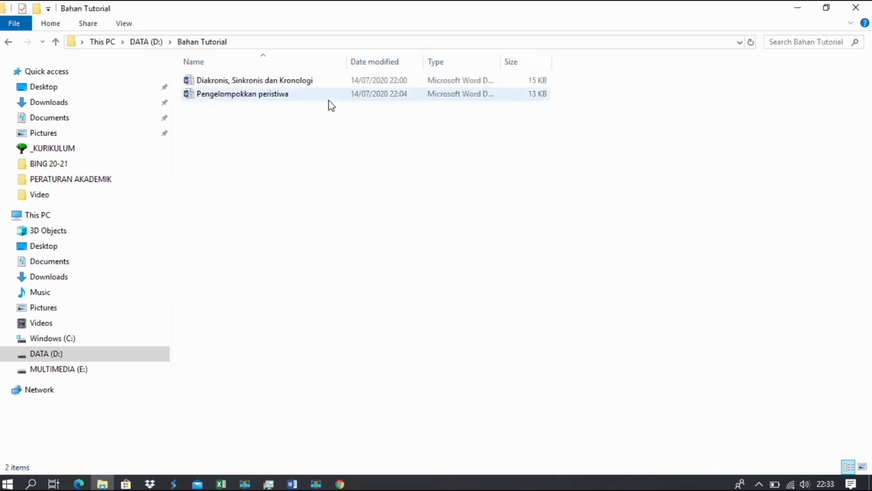
pyautogui.click(297, 83)
# Open 'Diakronis, Sinkronis dan Kronologi' in Word, copy all its text, and close Word.
pyautogui.doubleClick(298, 83)
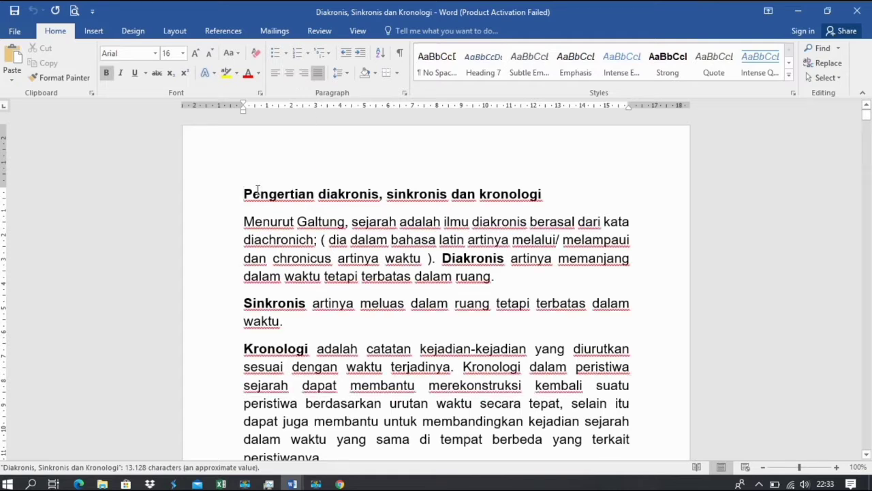
pyautogui.hotkey('ctrl', 'a')
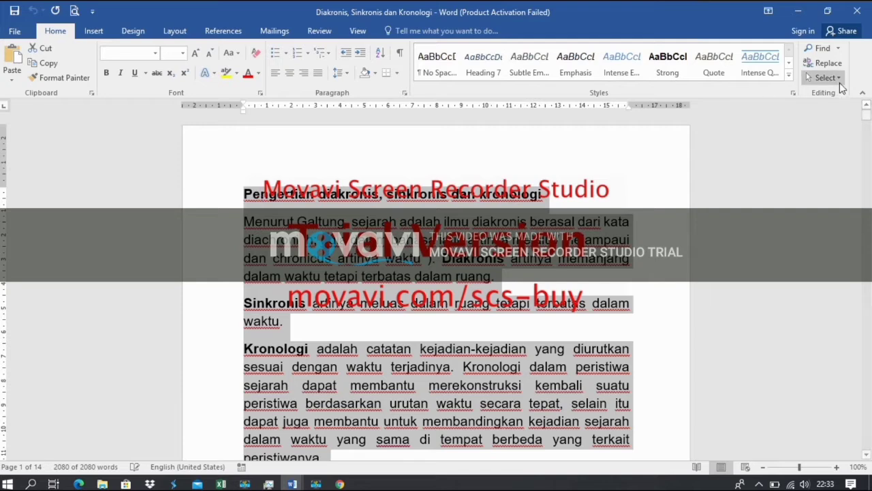
pyautogui.click(858, 10)
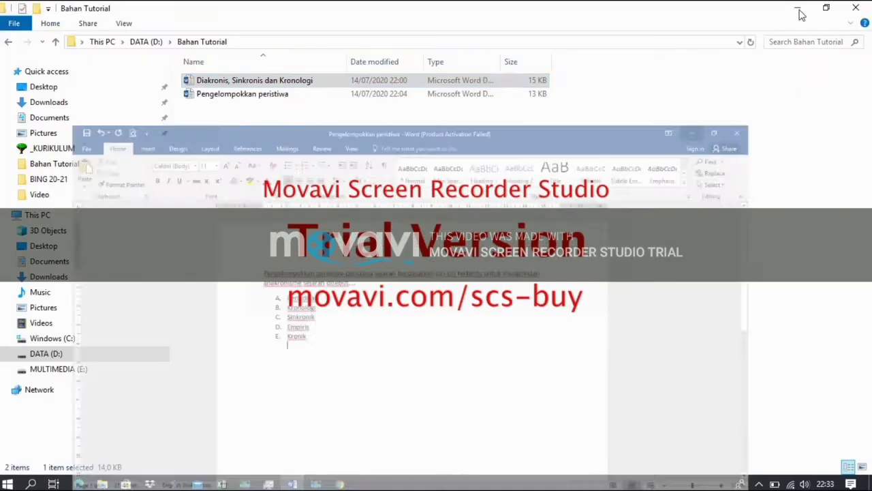
pyautogui.click(799, 11)
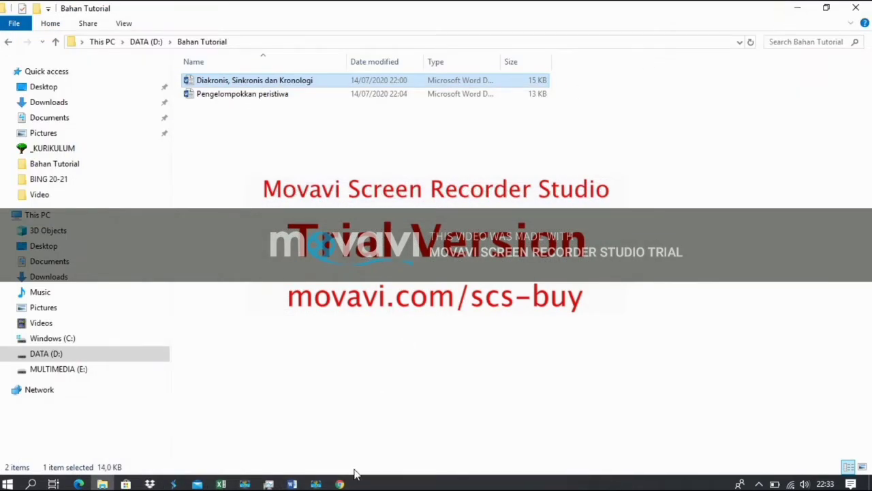
pyautogui.click(339, 484)
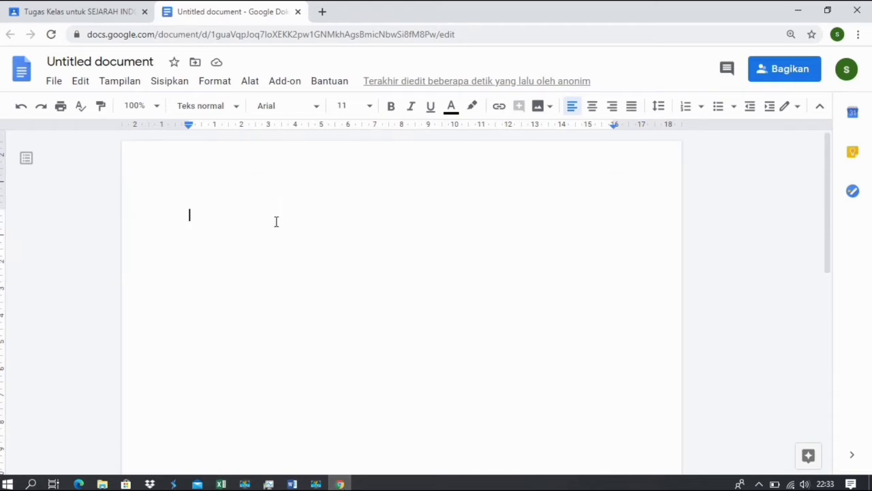
pyautogui.rightClick(194, 216)
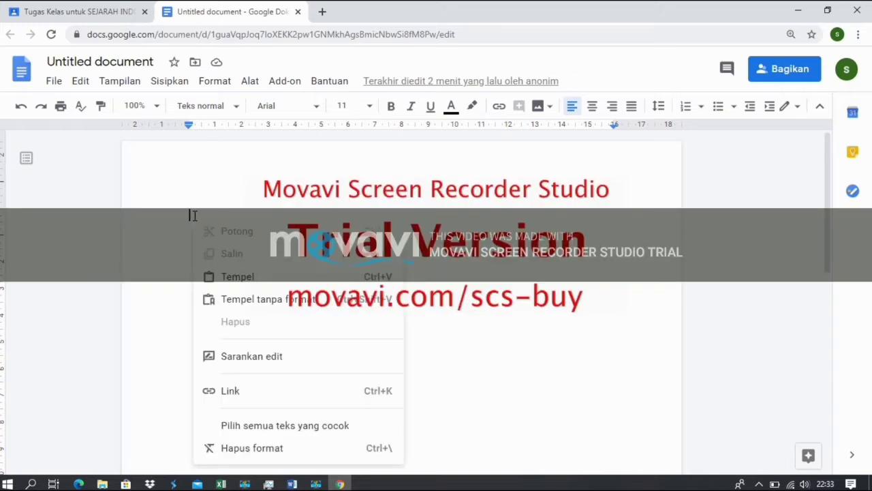
pyautogui.click(237, 277)
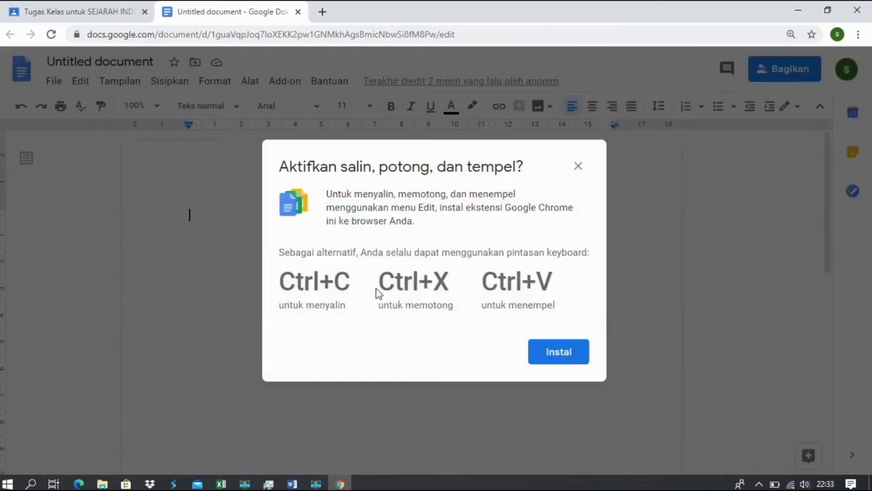
pyautogui.click(551, 360)
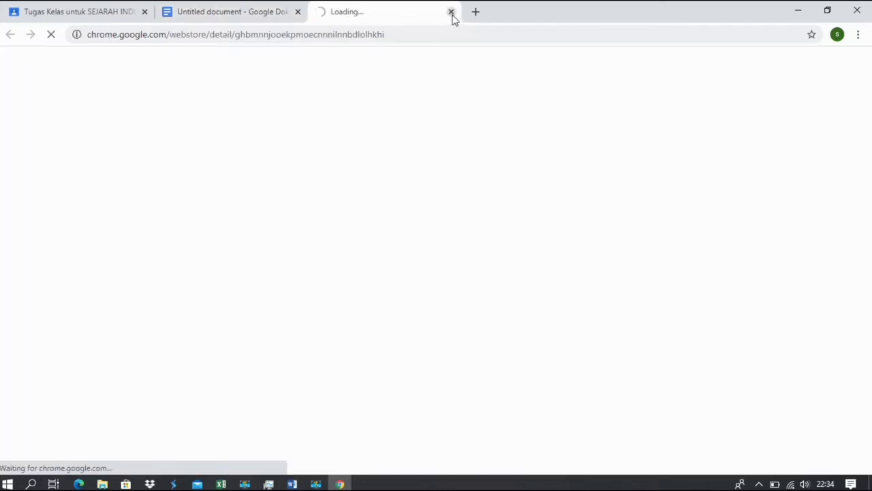
pyautogui.click(451, 13)
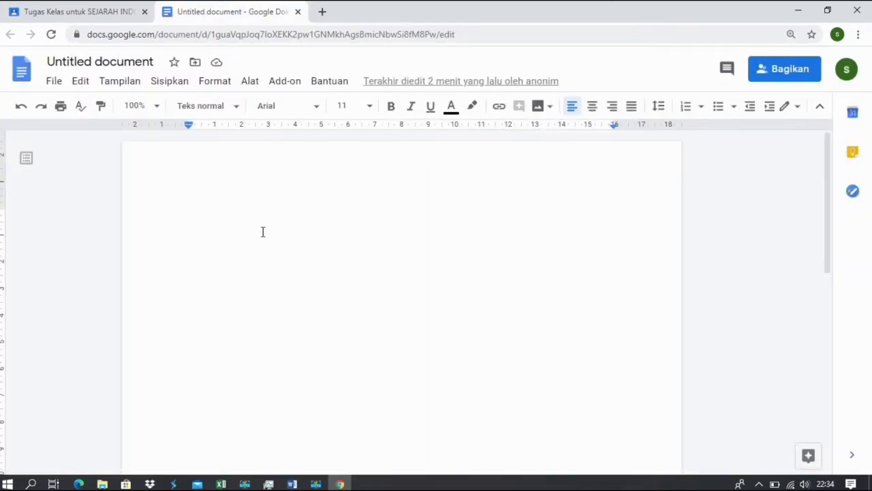
# Paste the copied text, add a trailing blank line, and set single (Tunggal) line spacing.
pyautogui.hotkey('ctrl', 'v')
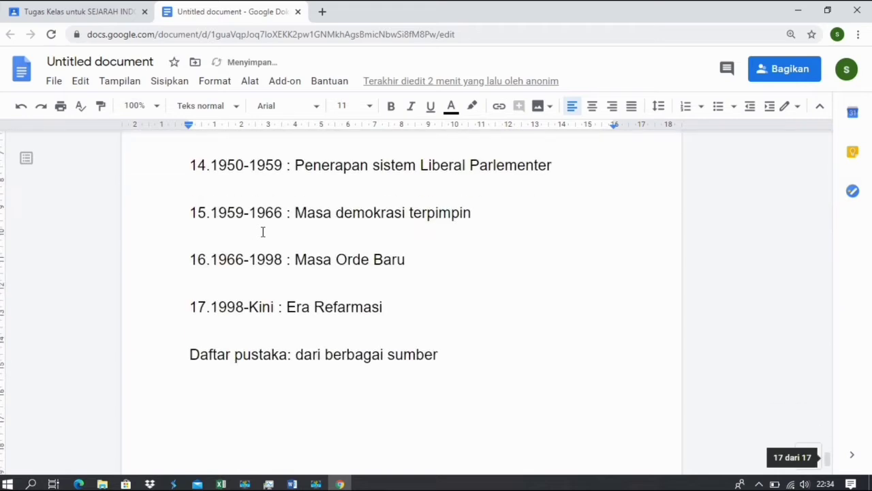
pyautogui.press('Return')
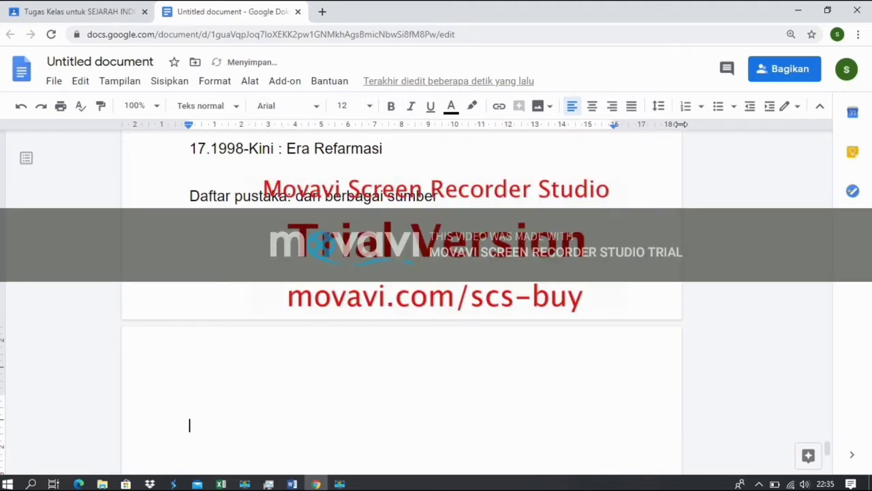
pyautogui.click(659, 106)
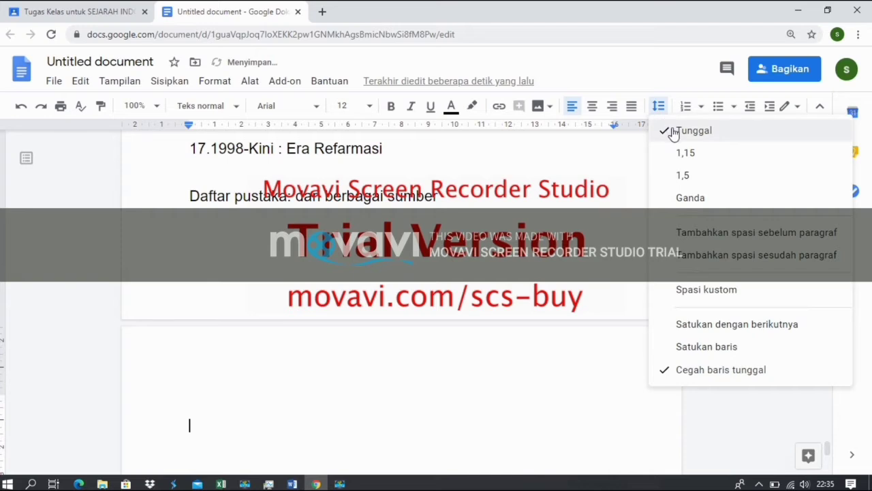
pyautogui.click(508, 199)
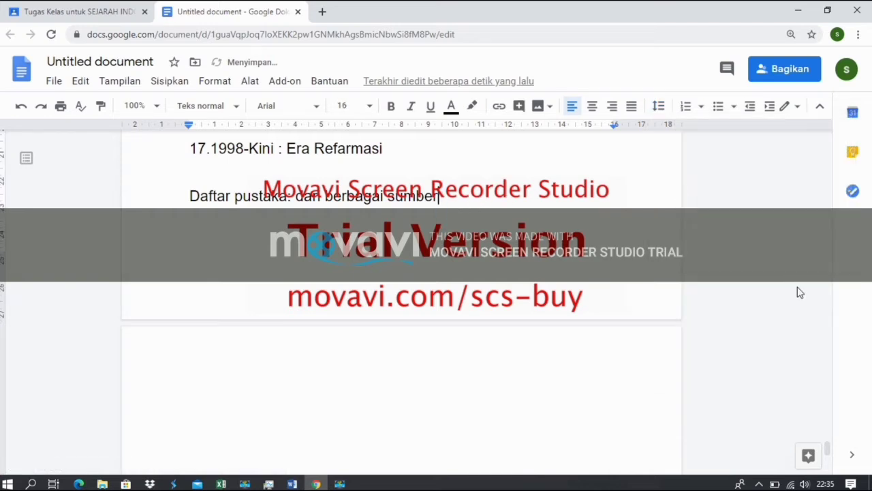
pyautogui.scroll(20, 519, 210)
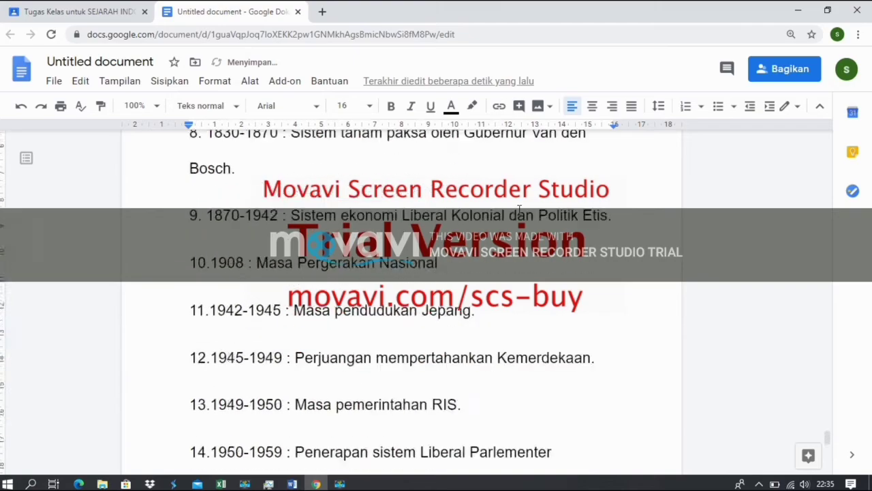
pyautogui.scroll(15, 519, 210)
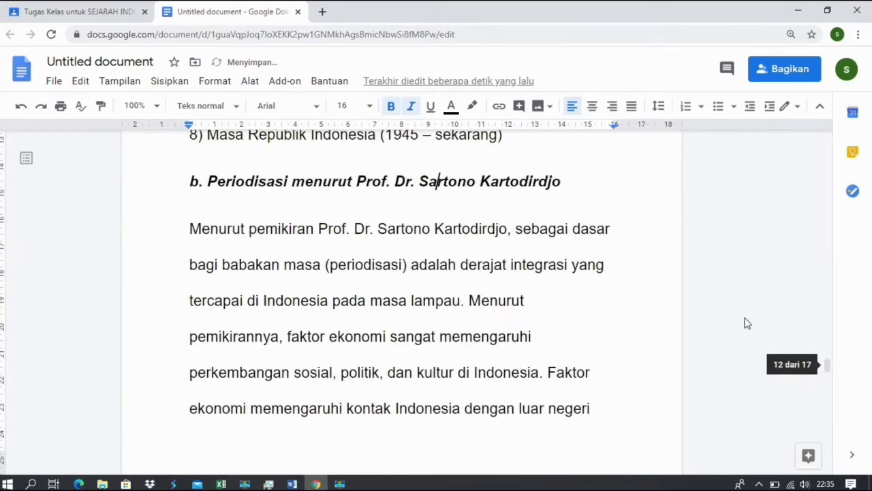
pyautogui.moveTo(825, 372); pyautogui.dragTo(828, 142)
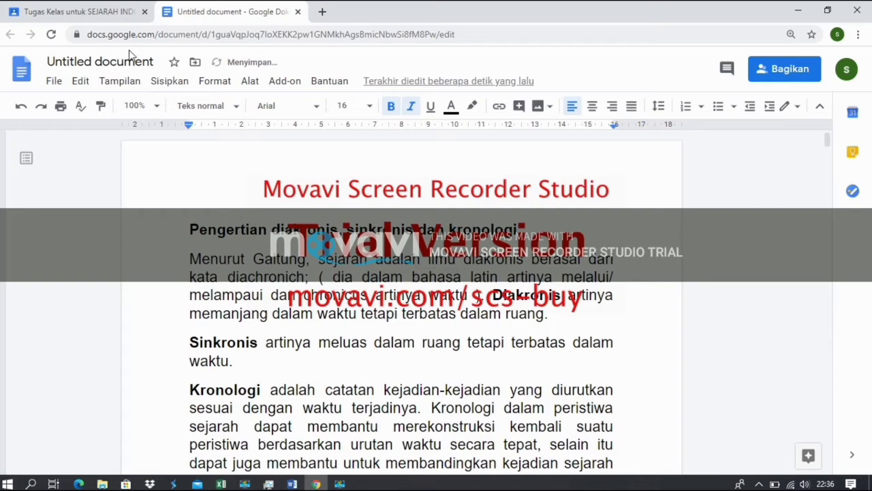
# Retitle the 'Untitled document' as 'DIAKRONIS, SINKRONIS DAN KRONOLOGI'.
pyautogui.click(130, 62)
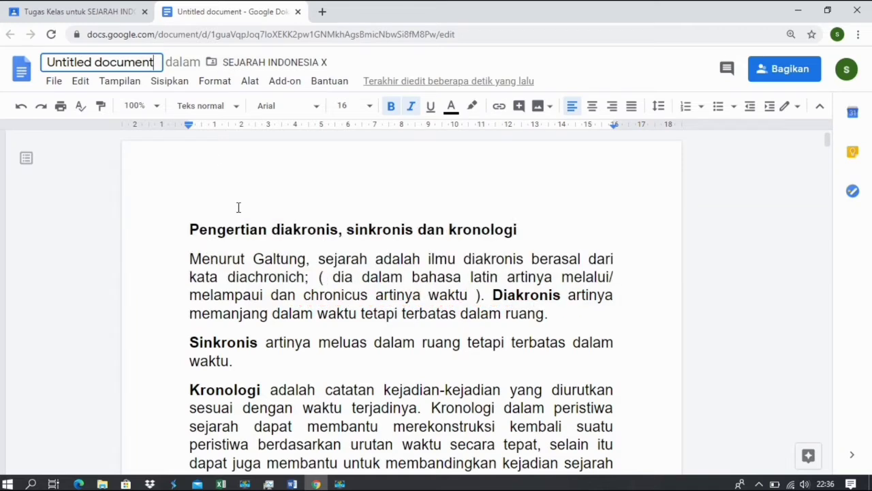
pyautogui.press('BackSpace')
pyautogui.press('BackSpace')
pyautogui.press('BackSpace')
pyautogui.press('BackSpace')
pyautogui.press('BackSpace')
pyautogui.press('BackSpace')
pyautogui.press('BackSpace')
pyautogui.press('BackSpace')
pyautogui.press('BackSpace')
pyautogui.press('BackSpace')
pyautogui.press('BackSpace')
pyautogui.press('BackSpace')
pyautogui.press('BackSpace')
pyautogui.press('BackSpace')
pyautogui.press('BackSpace')
pyautogui.press('BackSpace')
pyautogui.press('BackSpace')
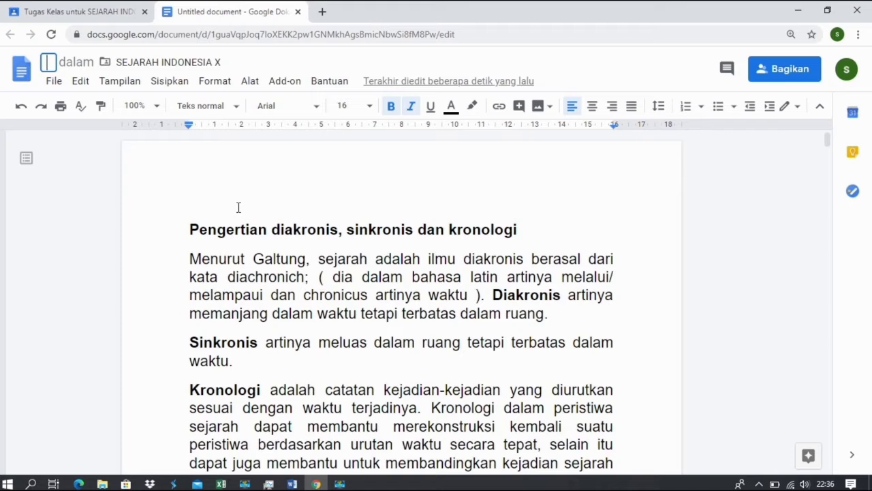
pyautogui.write('pENGERT')
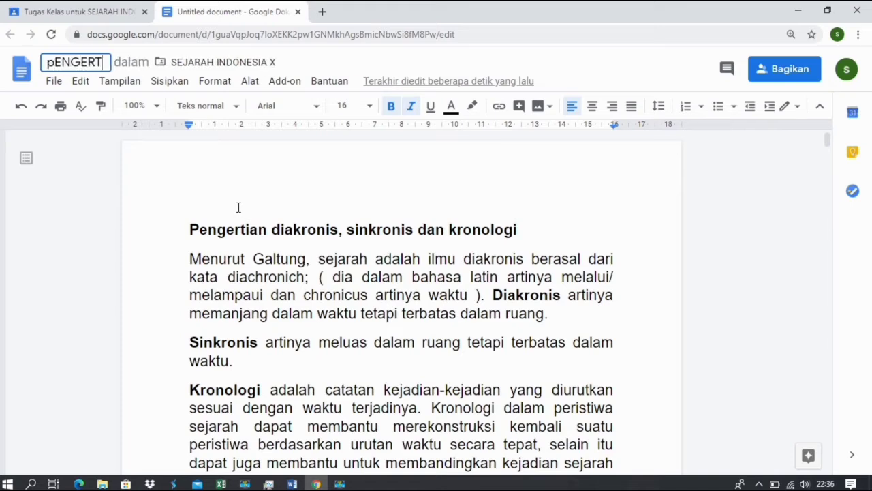
pyautogui.write('\\')
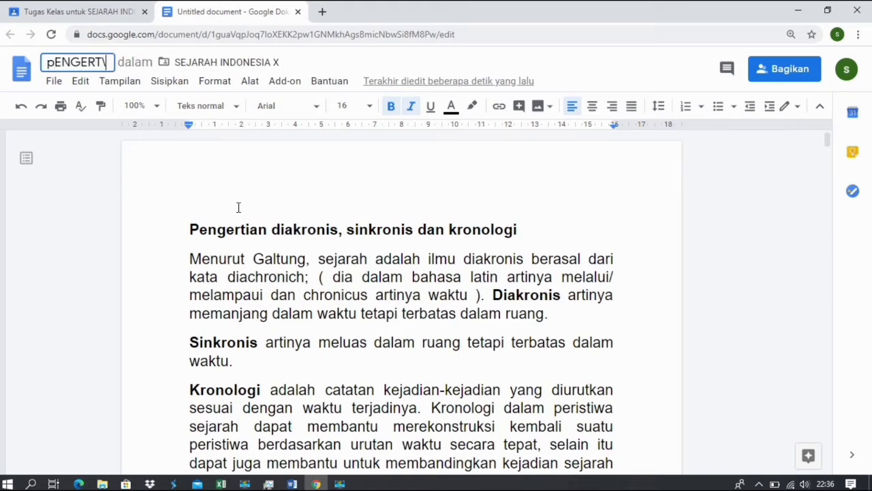
pyautogui.press('BackSpace')
pyautogui.press('BackSpace')
pyautogui.press('BackSpace')
pyautogui.press('BackSpace')
pyautogui.press('BackSpace')
pyautogui.press('BackSpace')
pyautogui.press('BackSpace')
pyautogui.press('BackSpace')
pyautogui.write('DIAK')
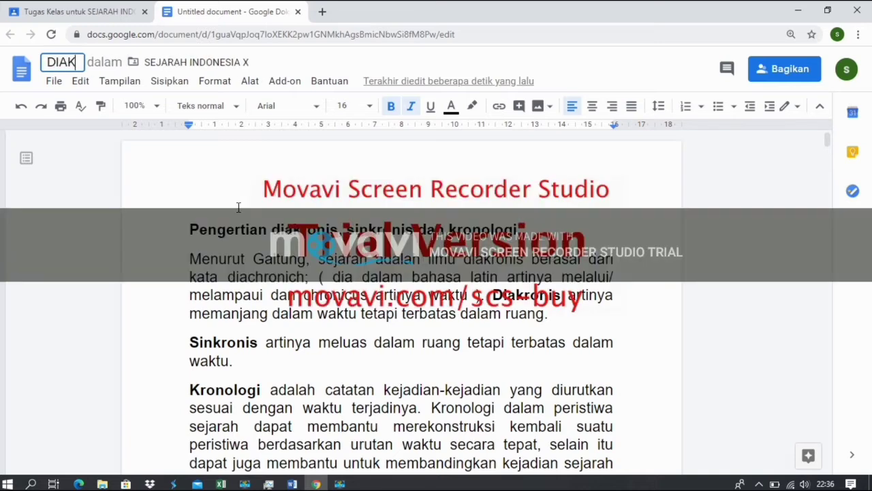
pyautogui.write('RONIS')
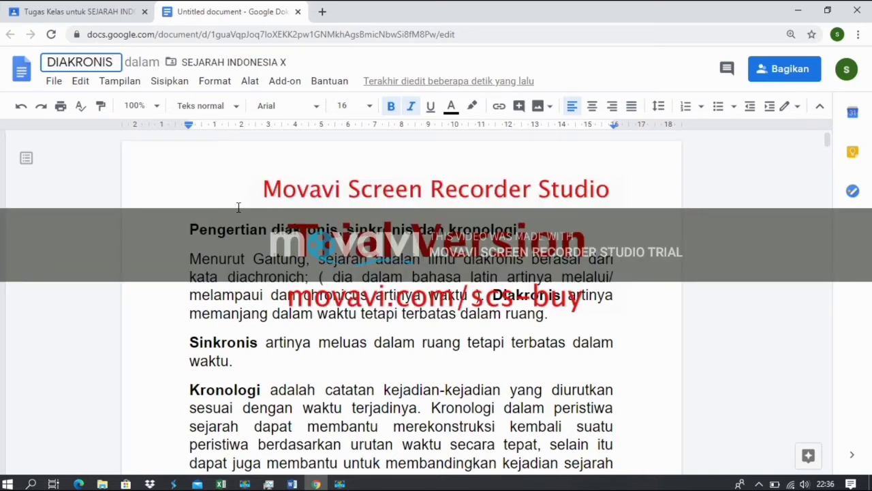
pyautogui.write(', SI')
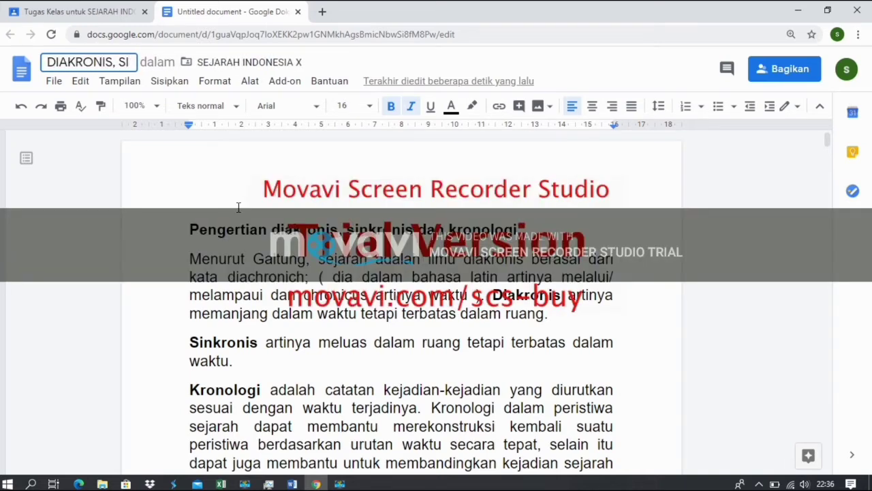
pyautogui.write('NKRONIS')
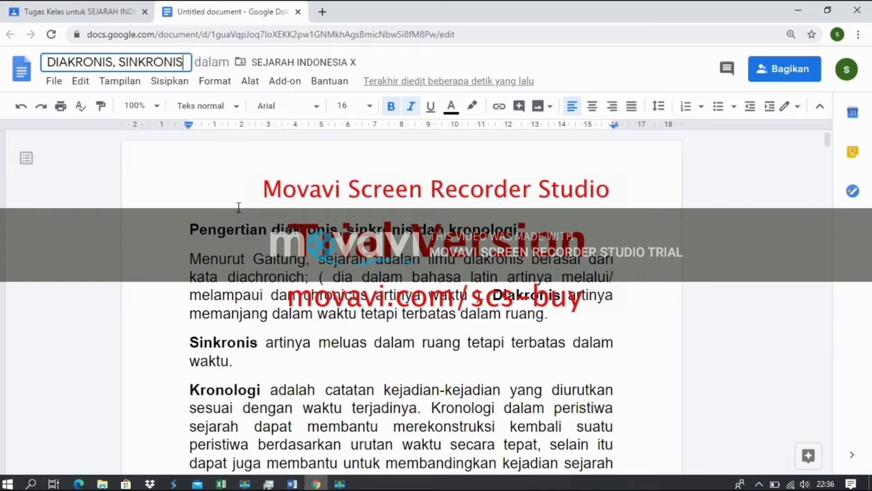
pyautogui.write(' DAN KRONO')
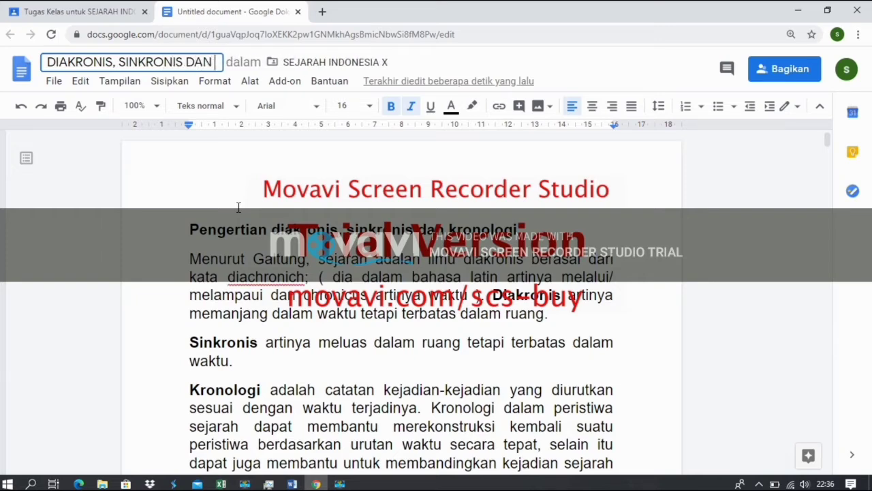
pyautogui.write('LOGI')
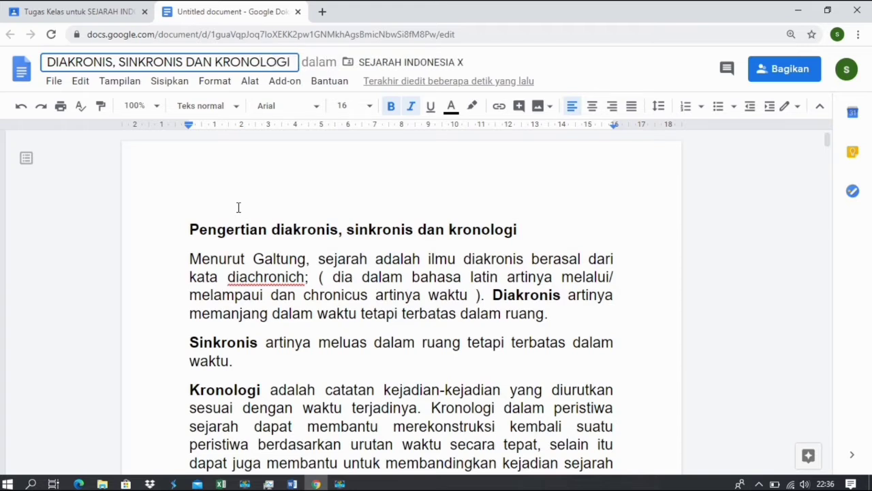
pyautogui.click(293, 276)
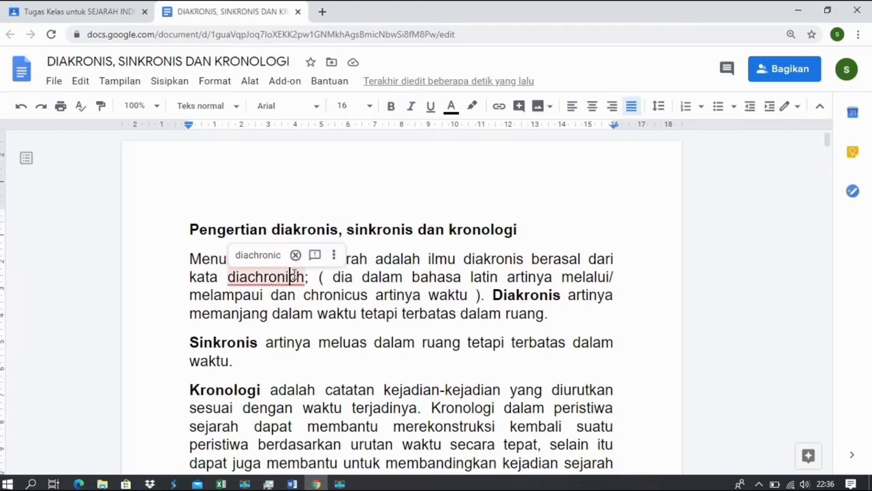
pyautogui.click(352, 300)
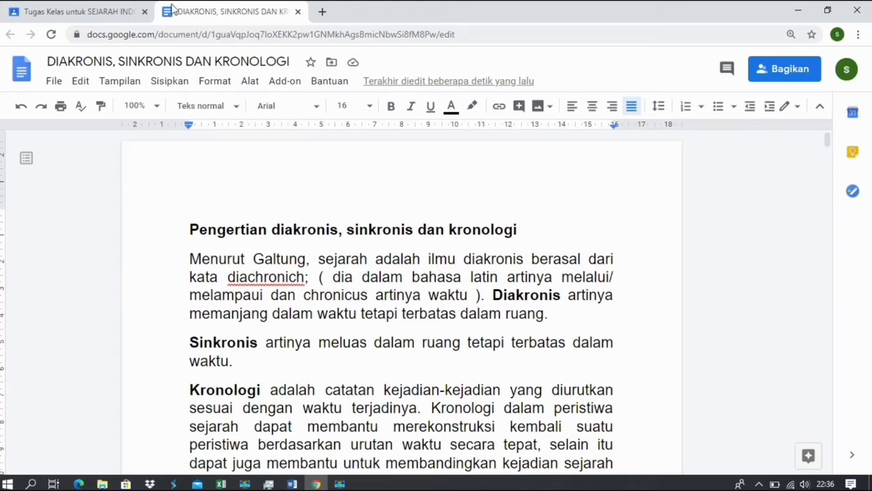
# Post MATERI PERTEMUAN 1 to the class, reopen it via Edit, and close the old document tab.
pyautogui.click(124, 17)
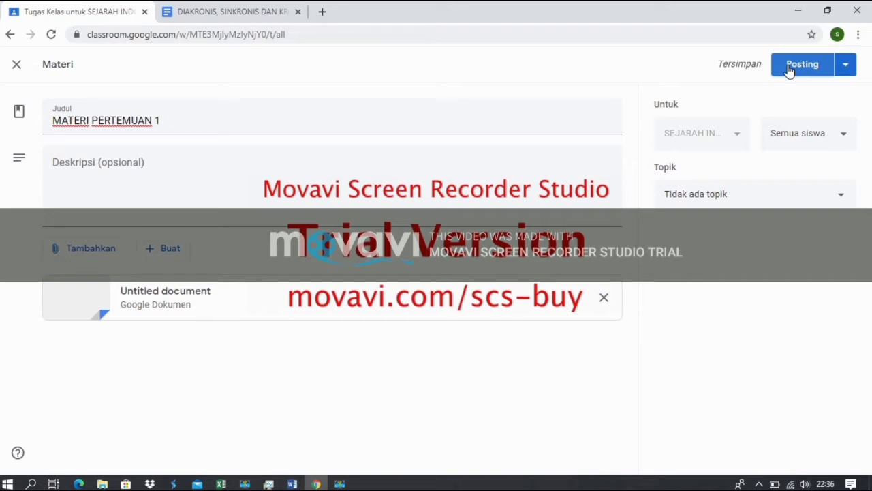
pyautogui.click(802, 64)
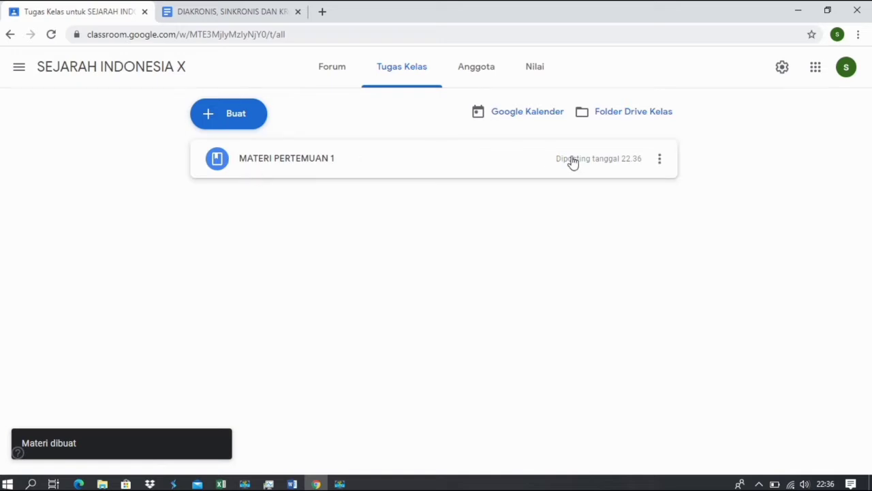
pyautogui.click(660, 161)
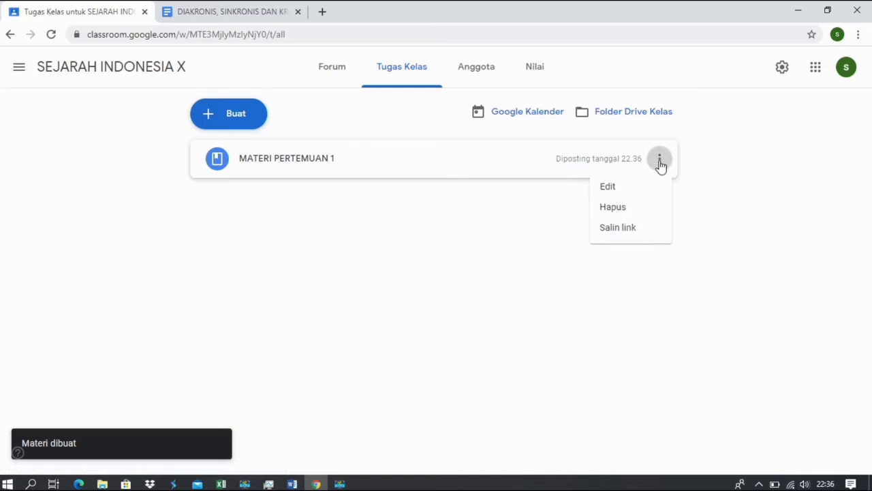
pyautogui.click(623, 192)
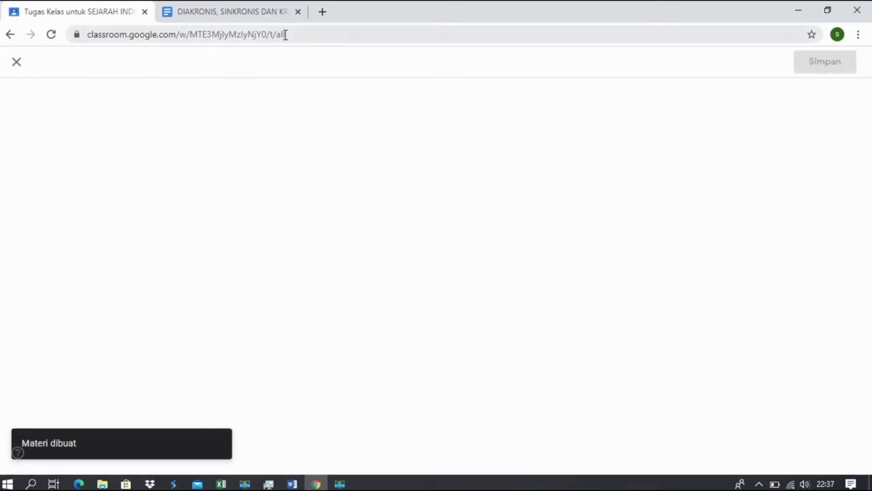
pyautogui.click(297, 13)
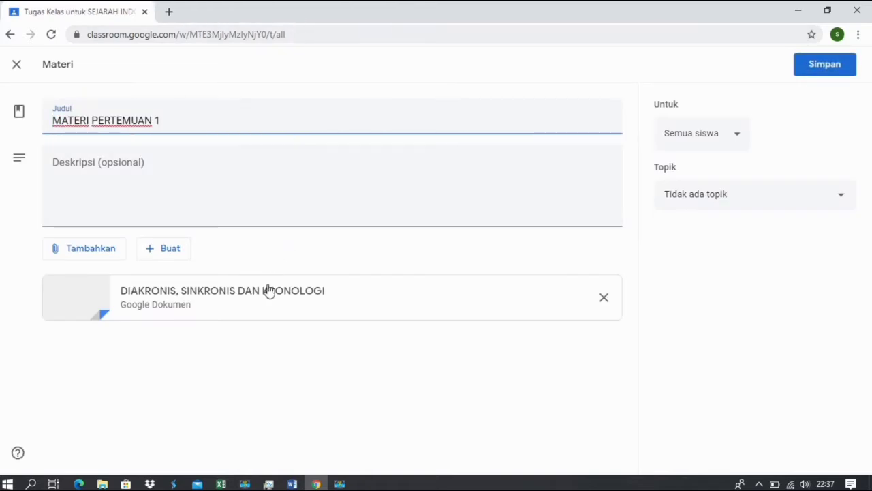
# Open the attached 'DIAKRONIS, SINKRONIS DAN KRONOLOGI' document from the Materi form.
pyautogui.click(197, 298)
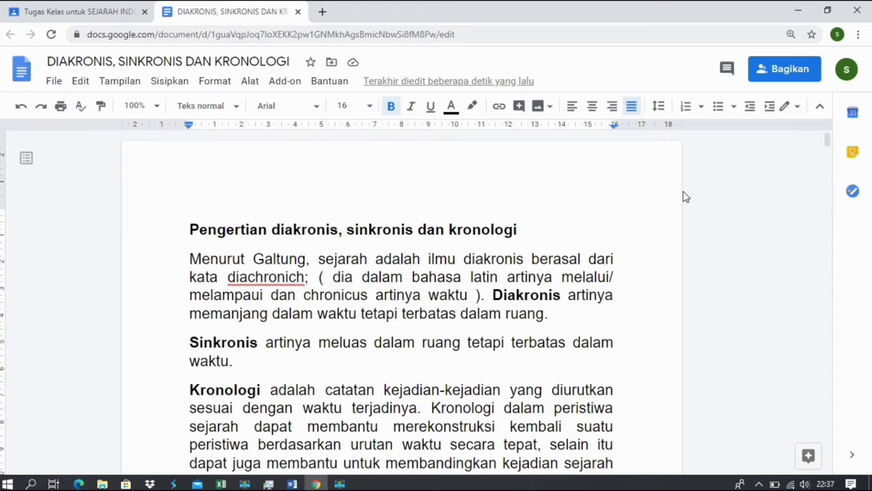
# Share the DIAKRONIS, SINKRONIS DAN KRONOLOGI document so anyone with the link can view it.
pyautogui.click(761, 68)
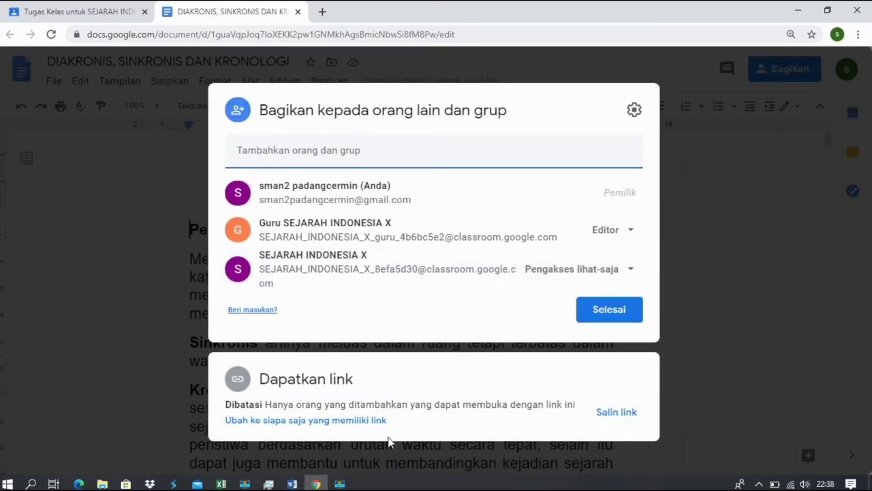
pyautogui.click(347, 420)
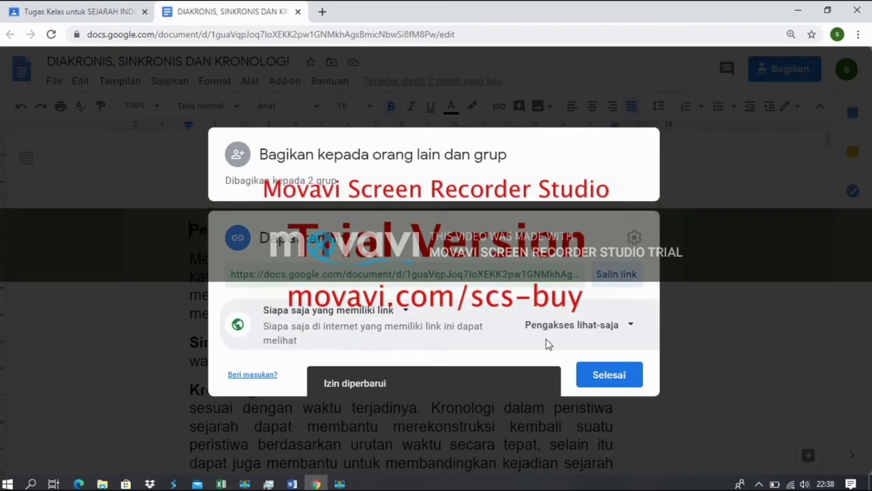
pyautogui.click(614, 326)
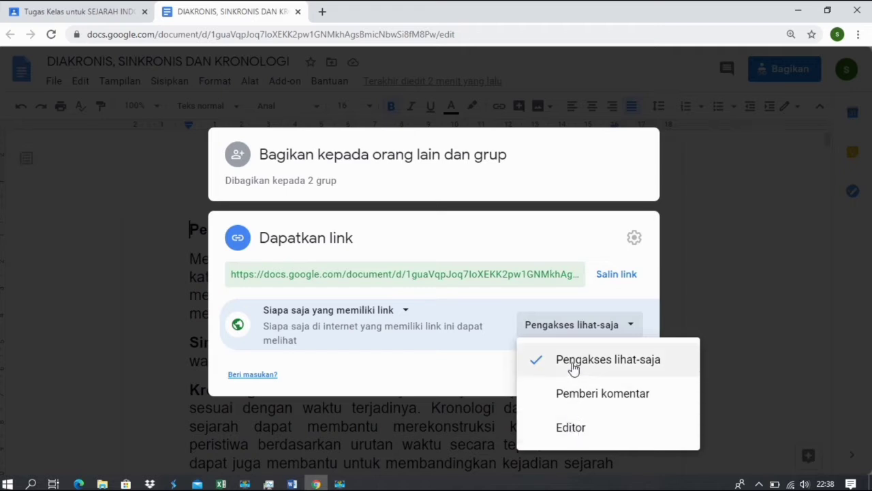
pyautogui.click(573, 365)
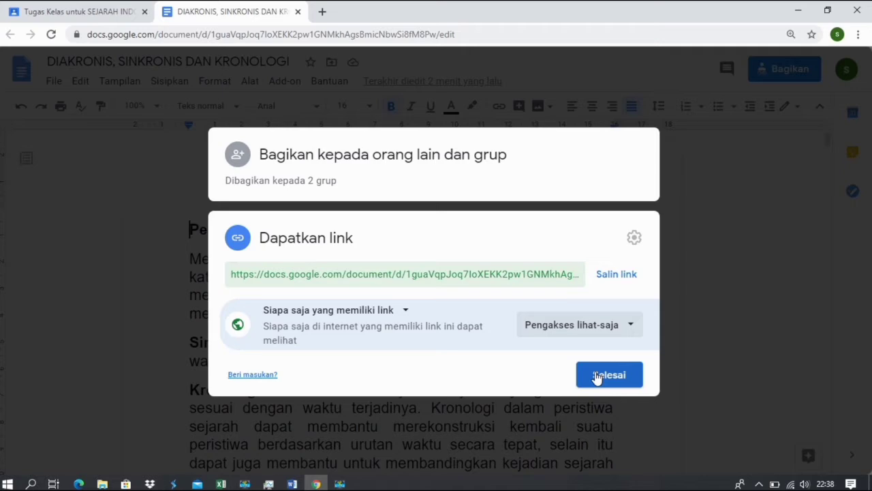
pyautogui.click(596, 375)
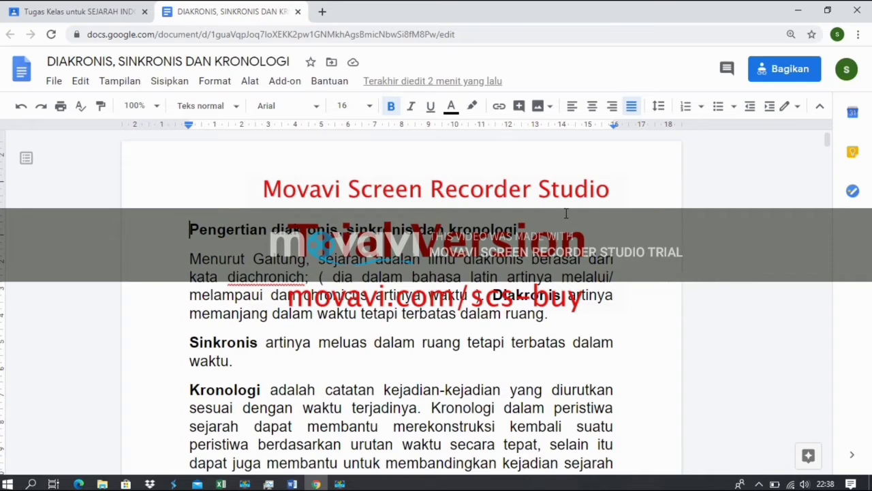
# Return to Classroom, save the edited MATERI PERTEMUAN 1 material, and bring up the new classwork list.
pyautogui.click(297, 11)
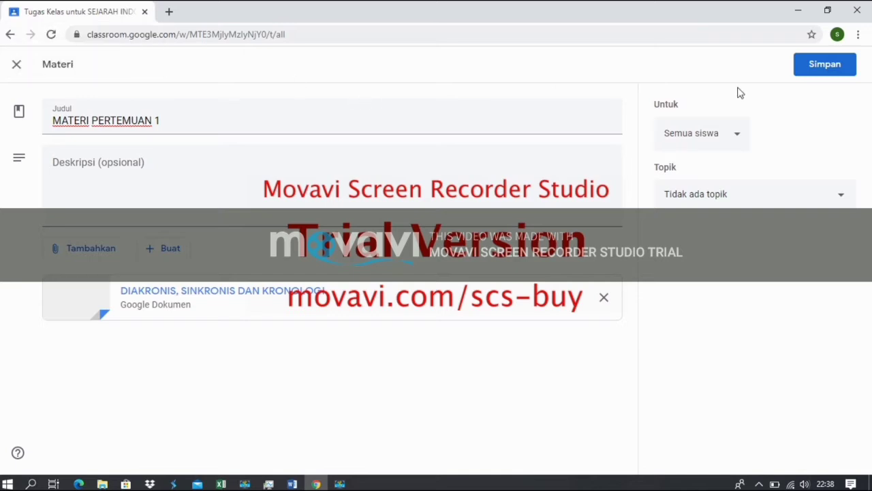
pyautogui.click(813, 64)
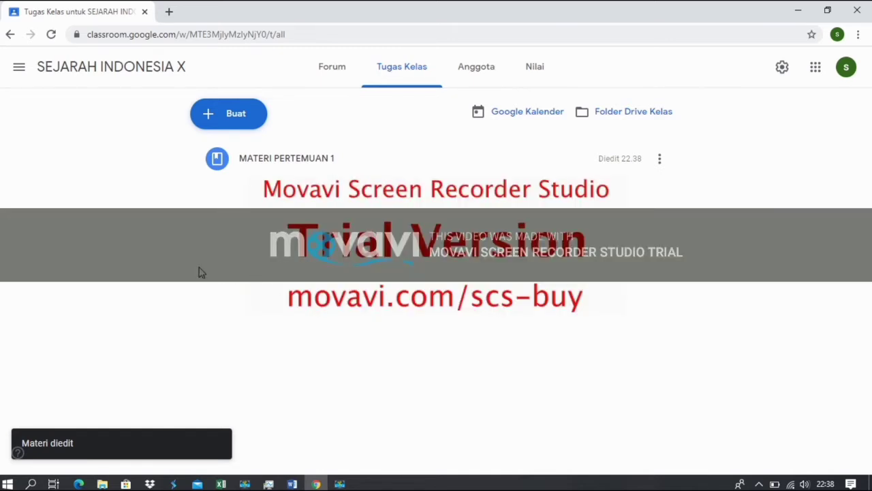
pyautogui.click(252, 116)
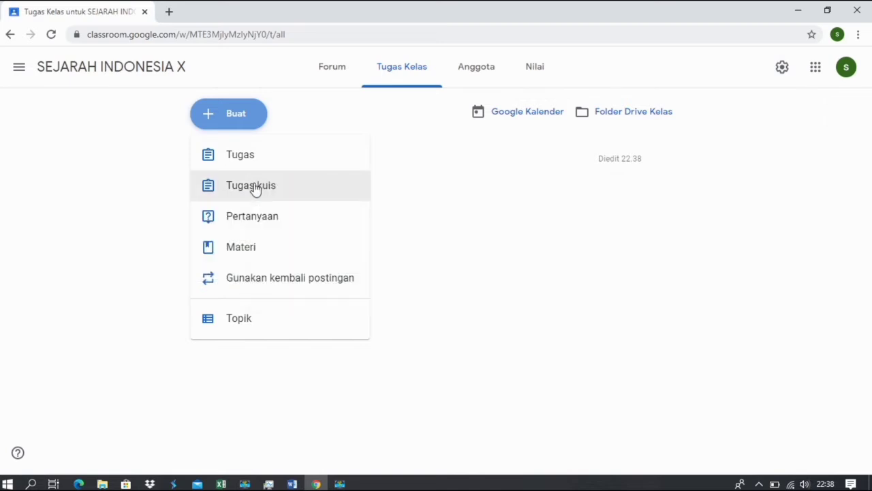
# Create a quiz assignment titled 'SOAL PERTEMUAN 1' and post it to the class.
pyautogui.click(255, 190)
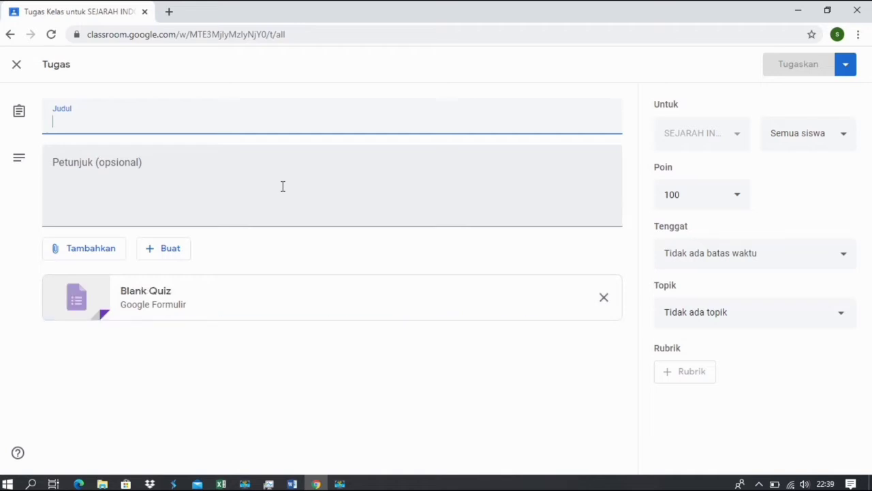
pyautogui.write('SOAL')
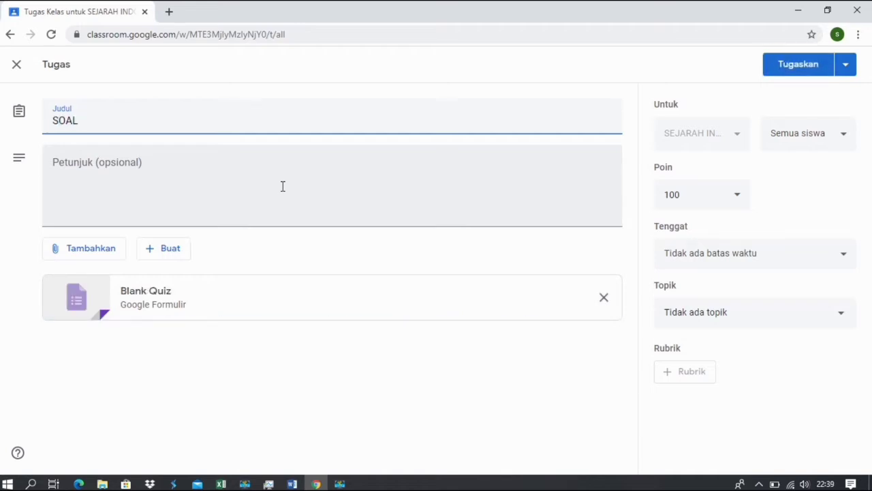
pyautogui.write(' PERTE')
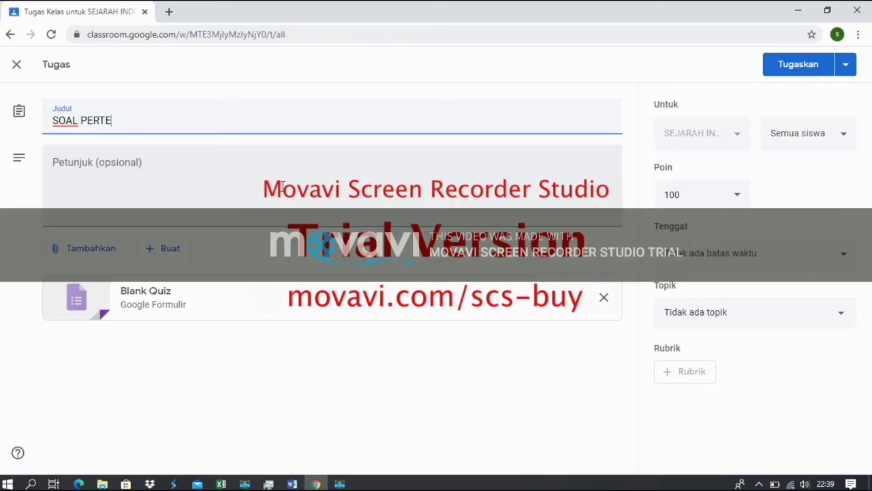
pyautogui.write('MUAN 1')
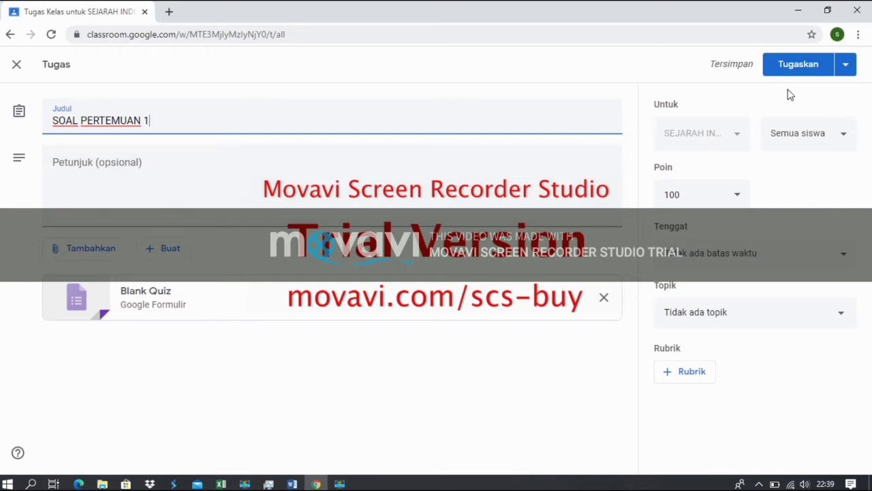
pyautogui.click(788, 72)
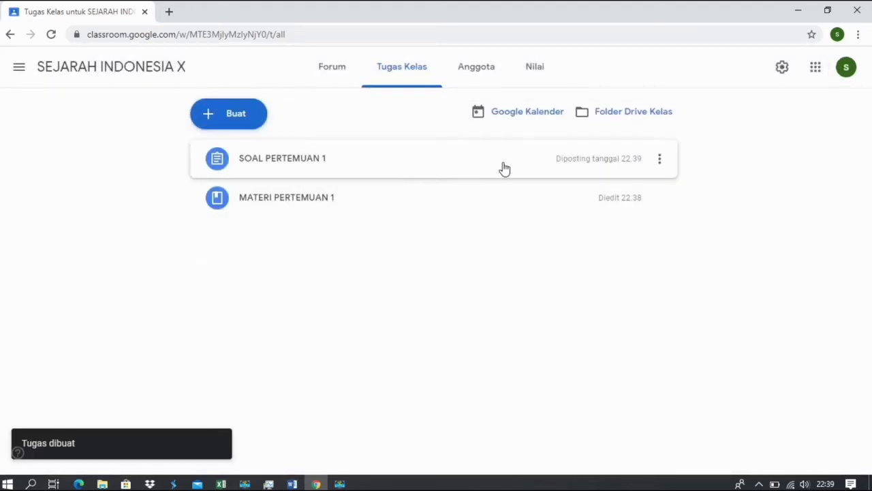
# Edit the SOAL PERTEMUAN 1 assignment, remove its Blank Quiz attachment, and list new file types.
pyautogui.click(659, 162)
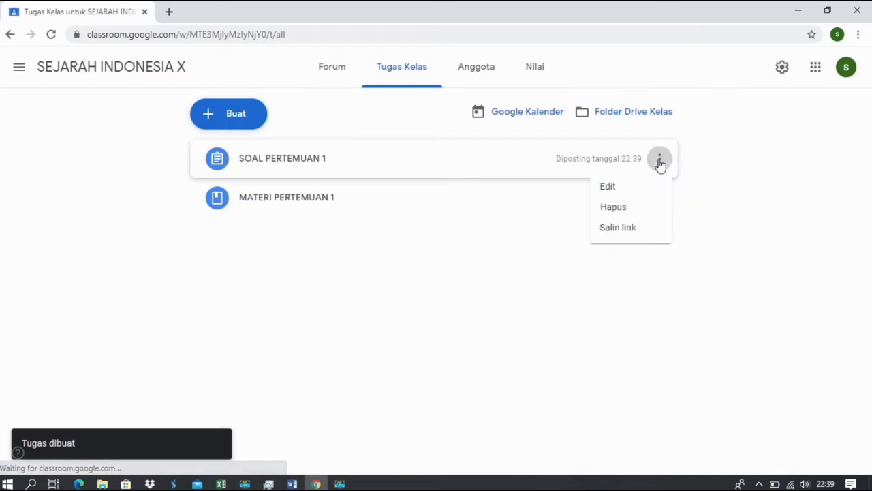
pyautogui.click(617, 188)
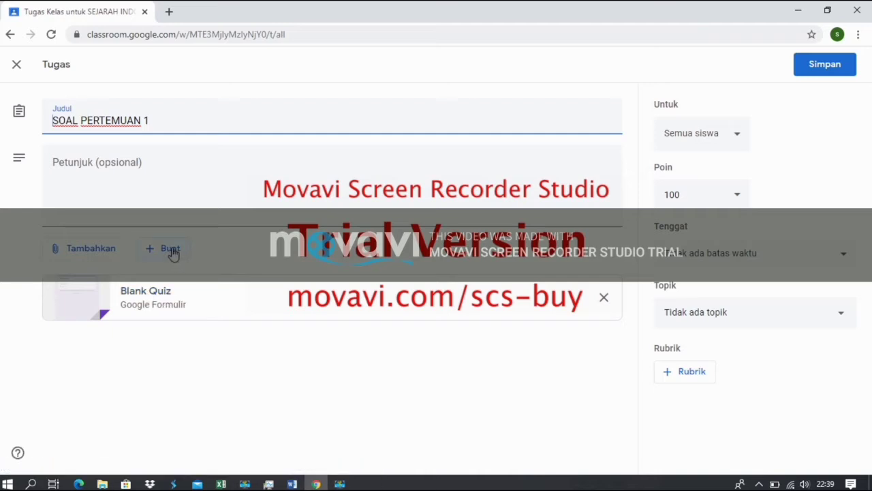
pyautogui.click(109, 253)
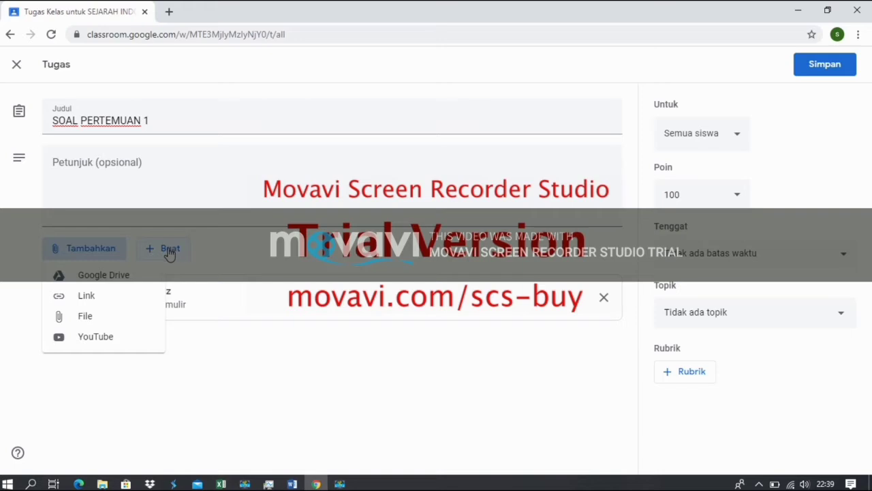
pyautogui.click(224, 405)
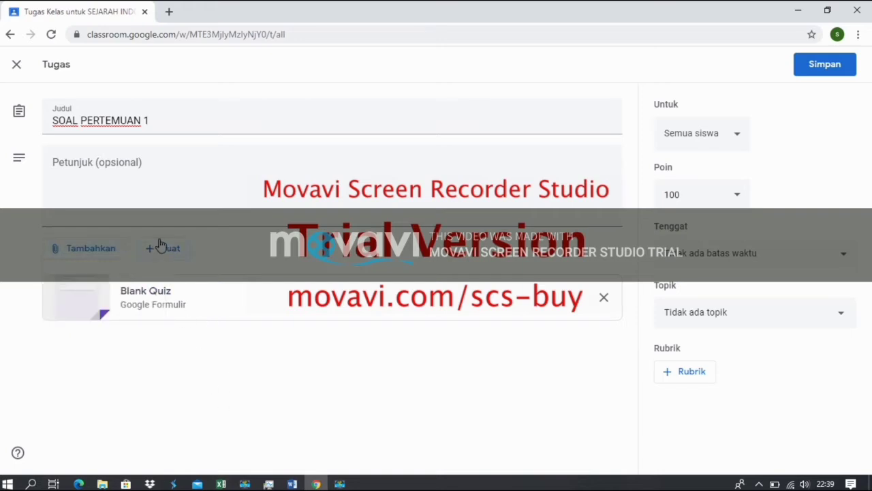
pyautogui.click(604, 299)
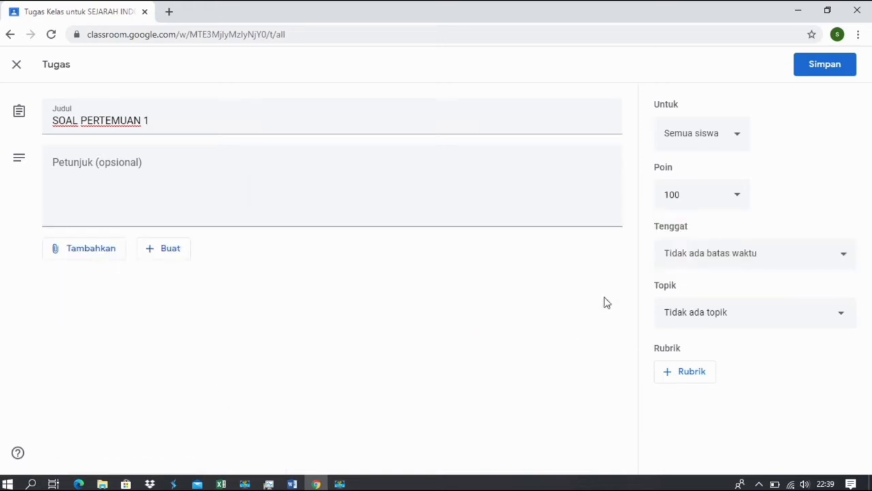
pyautogui.click(163, 251)
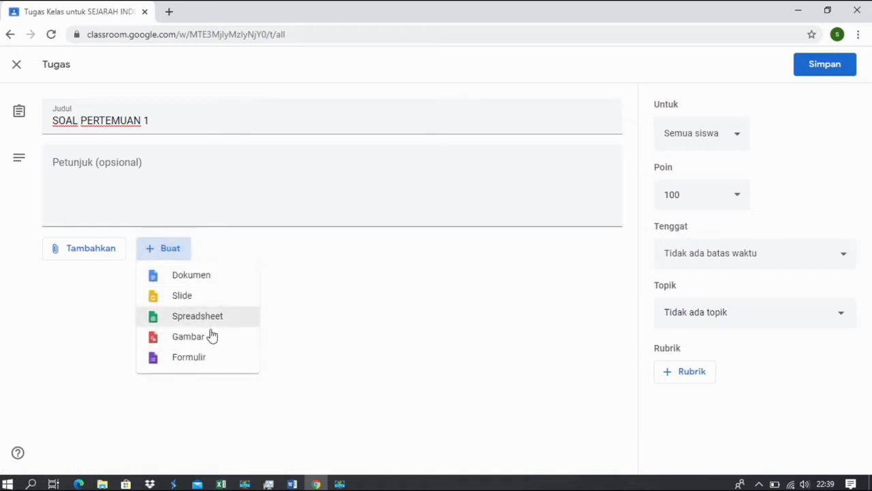
# Create a new form for the assignment and begin retitling it 'SOAL PERTEMUAN 1'.
pyautogui.click(178, 358)
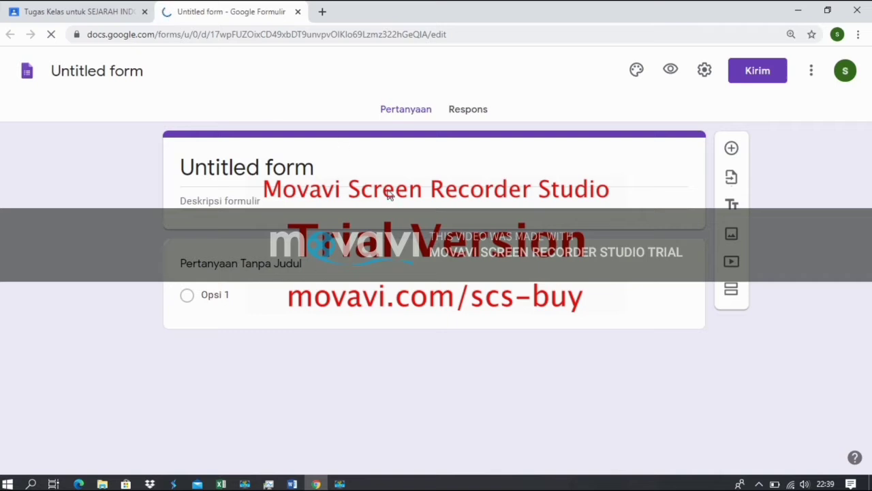
pyautogui.press('BackSpace')
pyautogui.press('BackSpace')
pyautogui.press('BackSpace')
pyautogui.press('BackSpace')
pyautogui.press('BackSpace')
pyautogui.press('BackSpace')
pyautogui.press('BackSpace')
pyautogui.press('BackSpace')
pyautogui.press('BackSpace')
pyautogui.press('BackSpace')
pyautogui.press('BackSpace')
pyautogui.press('BackSpace')
pyautogui.press('BackSpace')
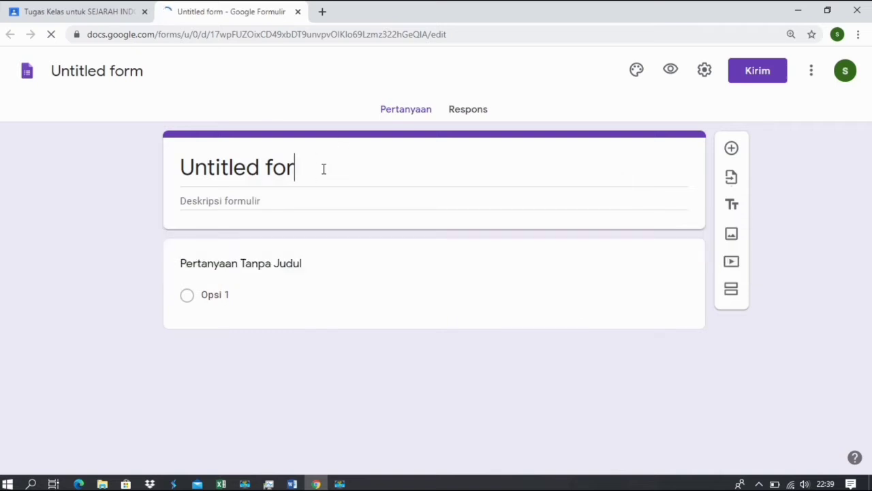
pyautogui.write('S')
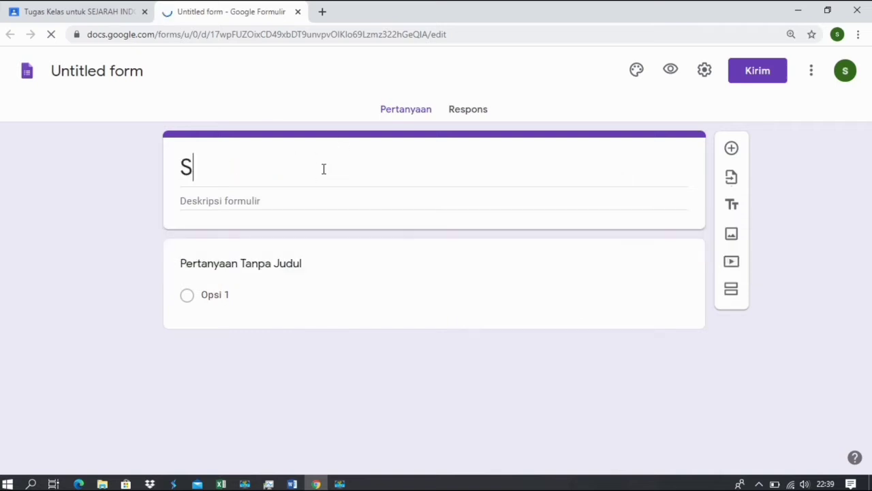
pyautogui.write('OAL PE')
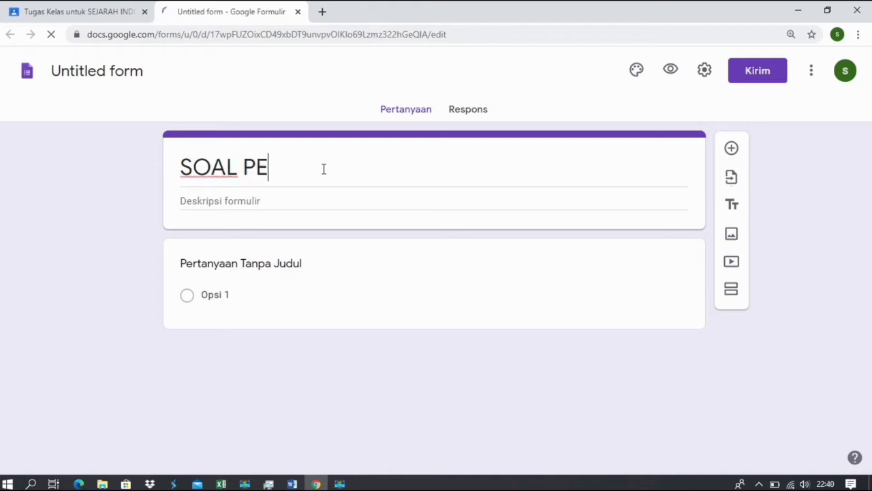
pyautogui.write('RTEMUAN 1')
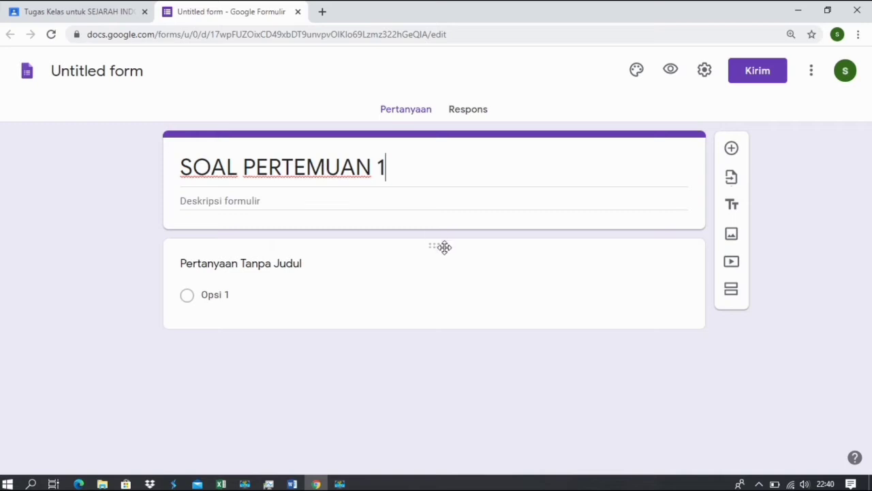
pyautogui.click(315, 257)
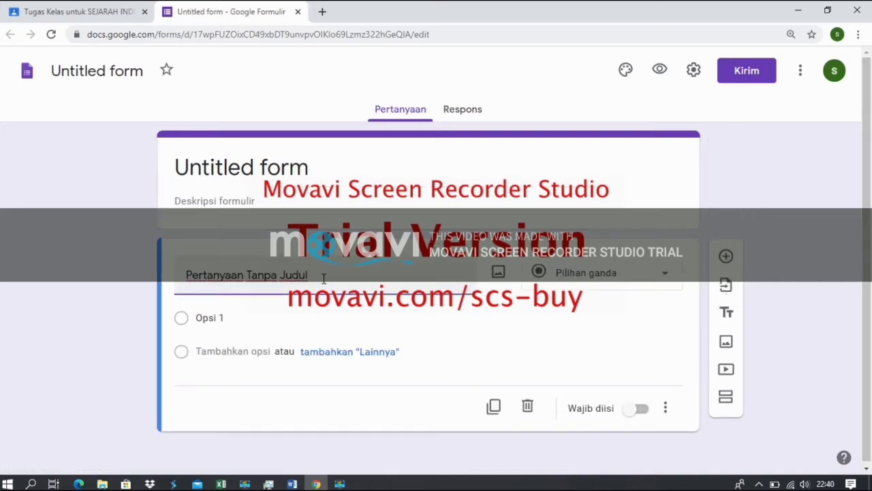
# Make the first question a required short-answer question titled 'NAMA:'.
pyautogui.click(643, 276)
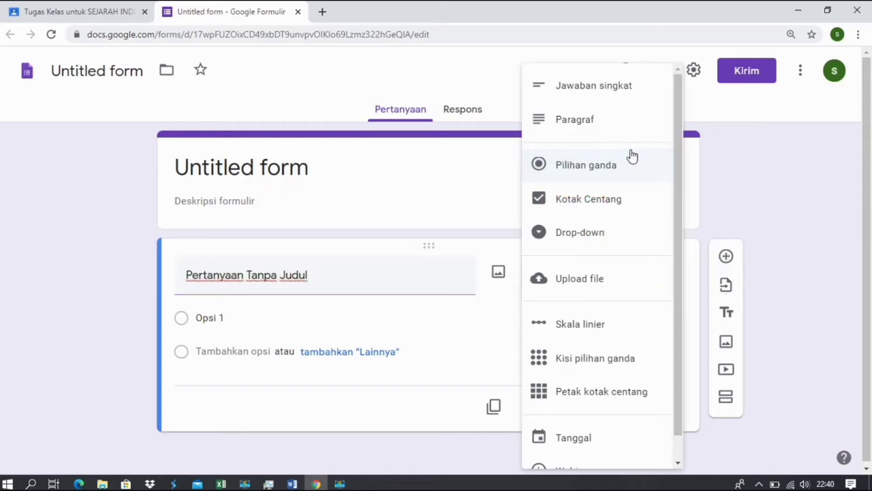
pyautogui.click(600, 87)
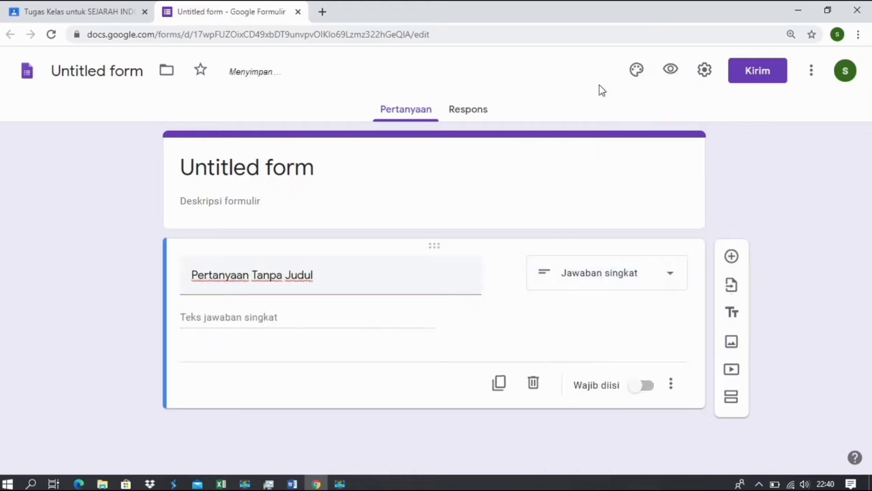
pyautogui.click(328, 278)
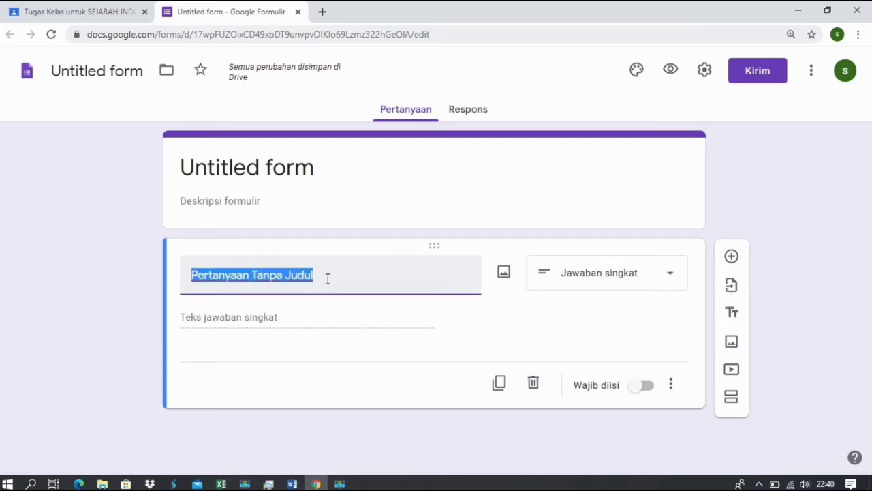
pyautogui.press('BackSpace')
pyautogui.write('NAMA')
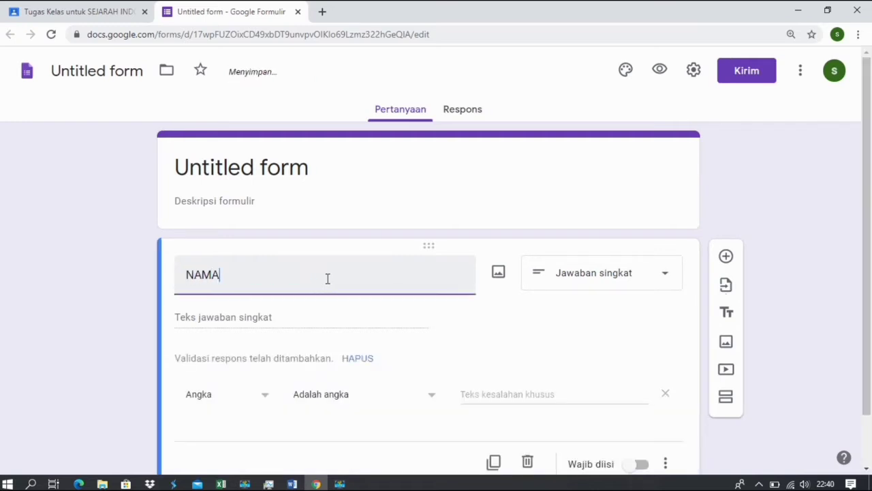
pyautogui.write(':')
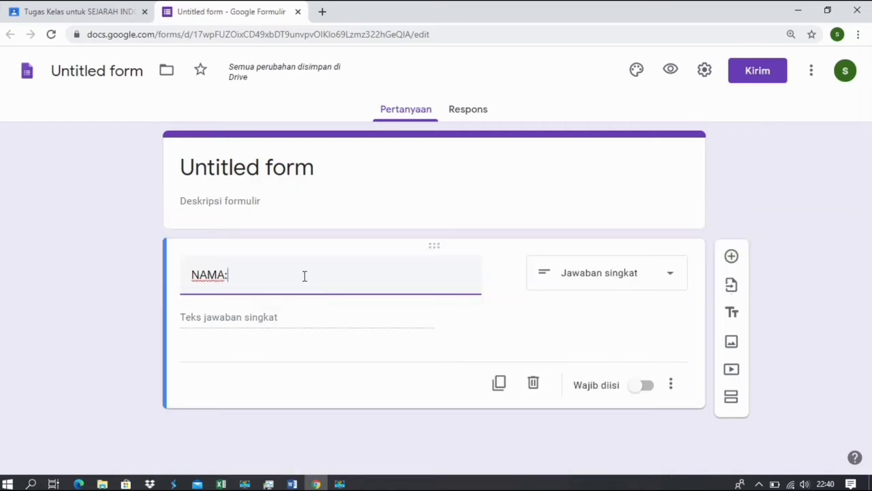
pyautogui.click(644, 389)
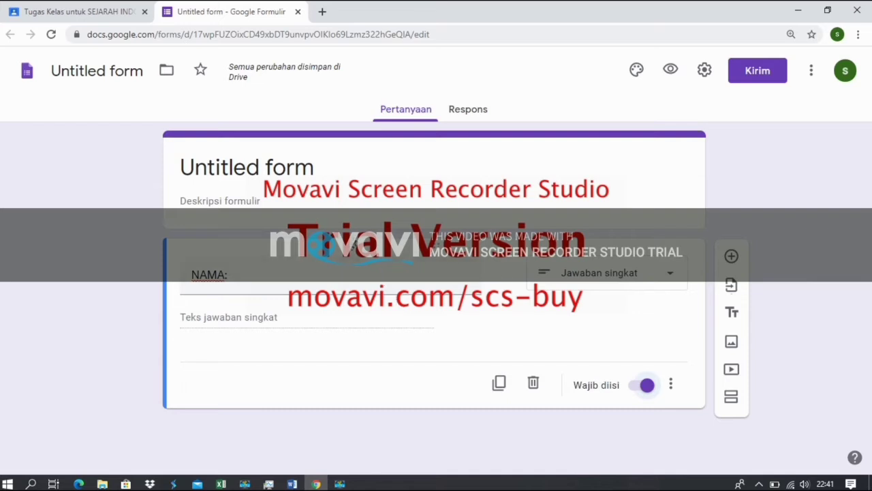
# Retitle the form 'SOAL PERTEMUAN 1'.
pyautogui.click(315, 169)
pyautogui.press('BackSpace')
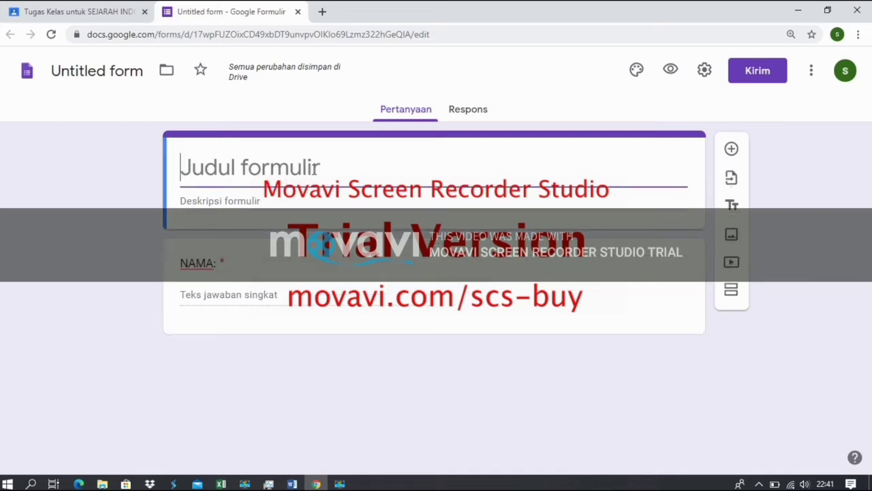
pyautogui.write('SOAL')
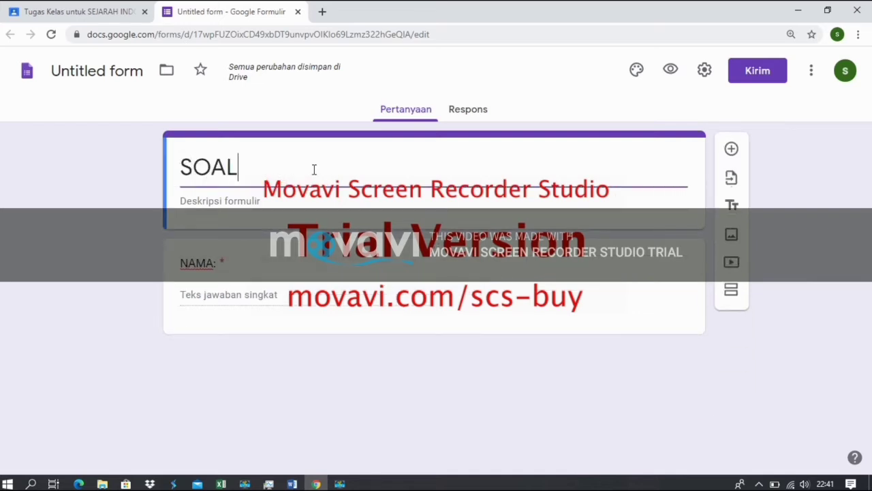
pyautogui.write(' PER')
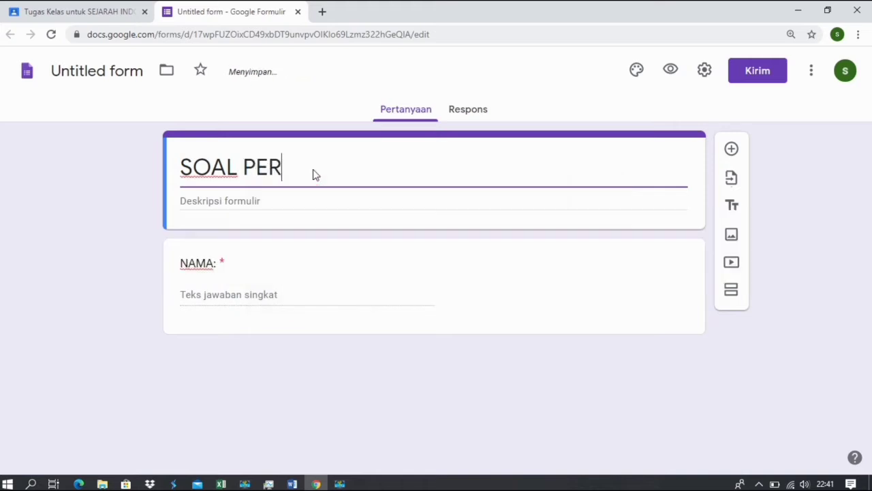
pyautogui.write('TEMUAN 1')
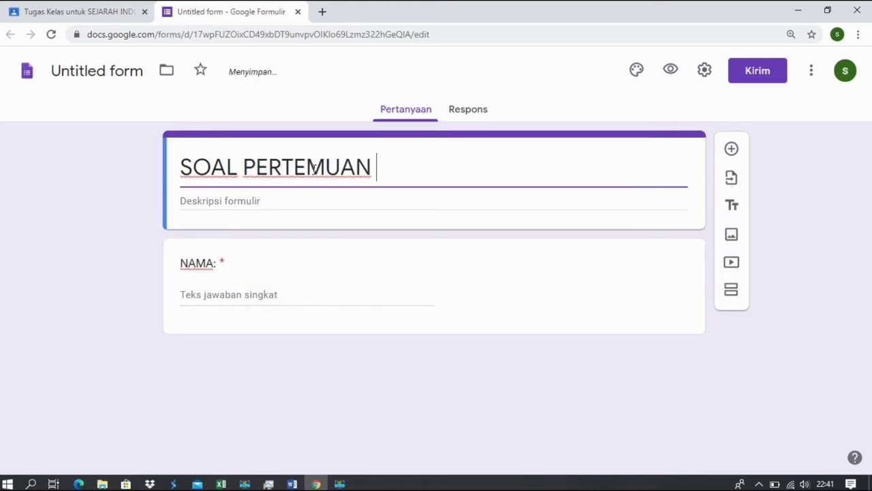
pyautogui.click(315, 296)
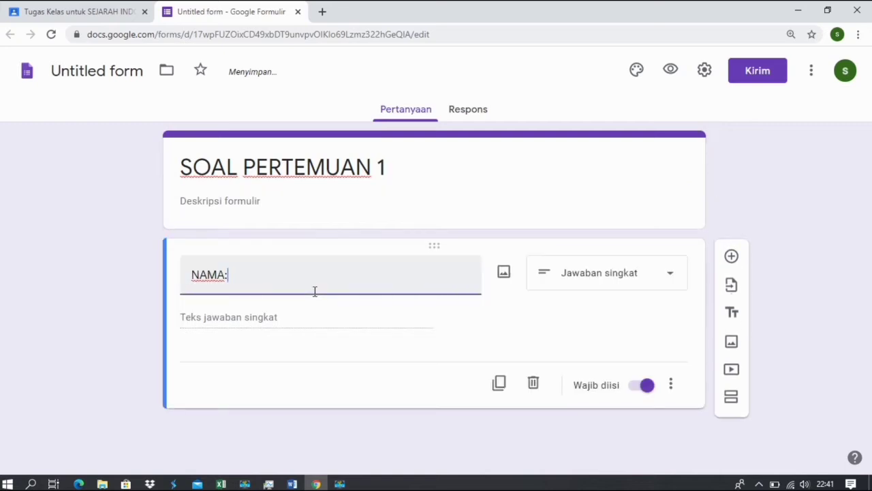
# Add a 'KELAS:' question with options X IPA 1, X IPA 2 and X IPA 3.
pyautogui.click(731, 256)
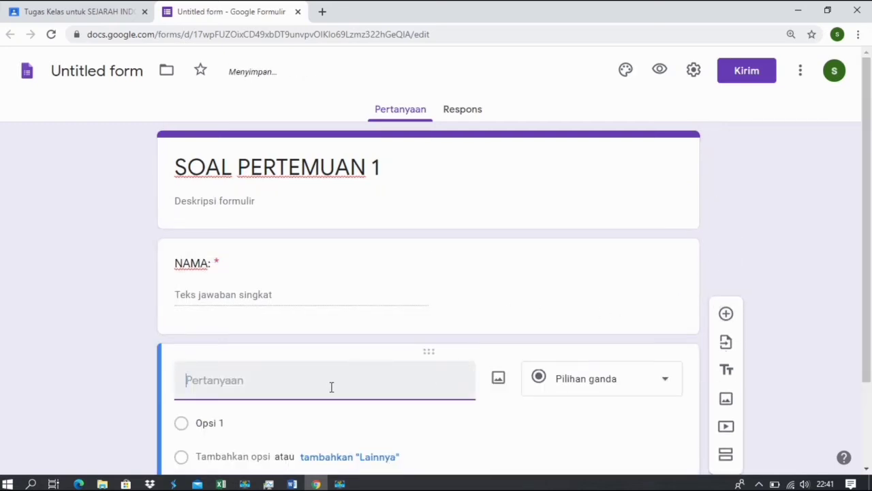
pyautogui.write('KELAS:')
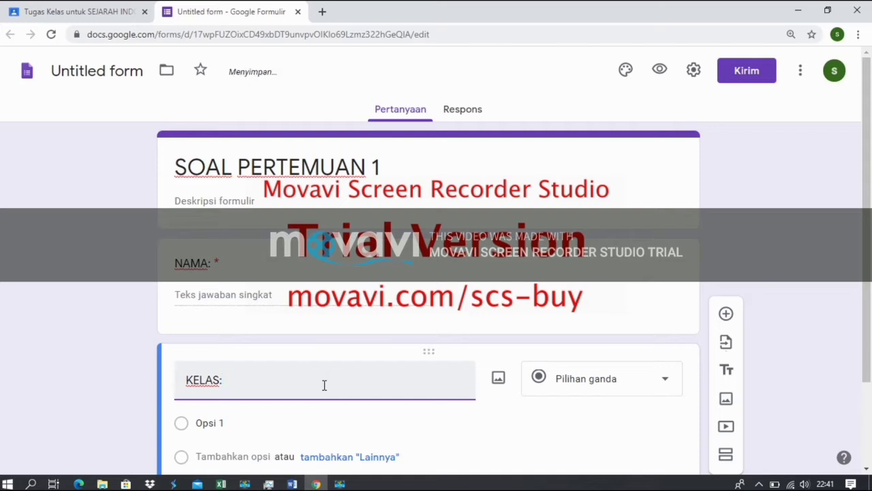
pyautogui.click(244, 426)
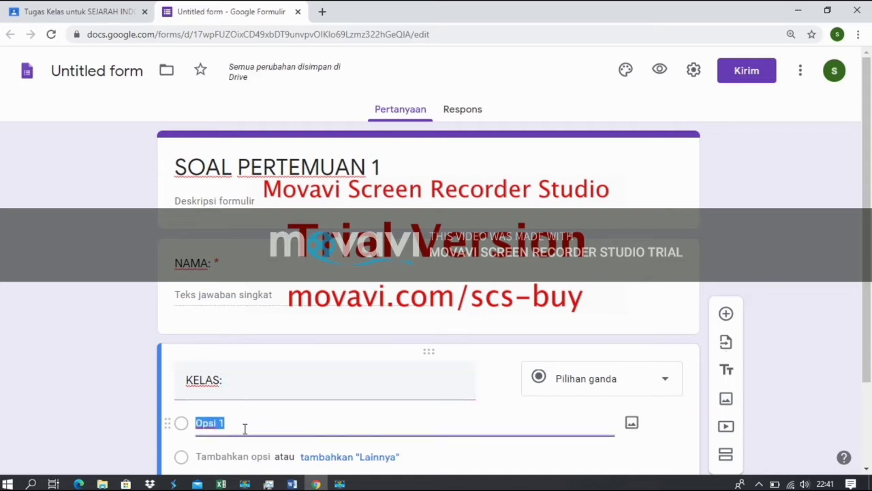
pyautogui.write('X ')
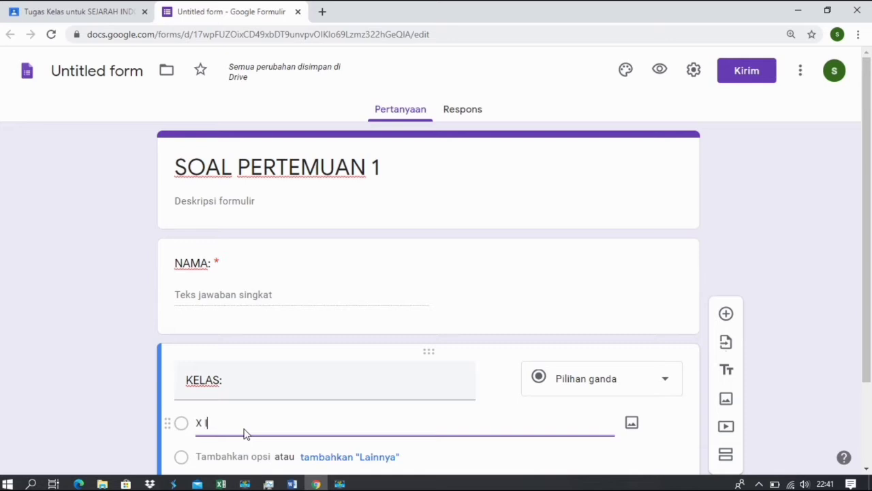
pyautogui.write('IPA 1')
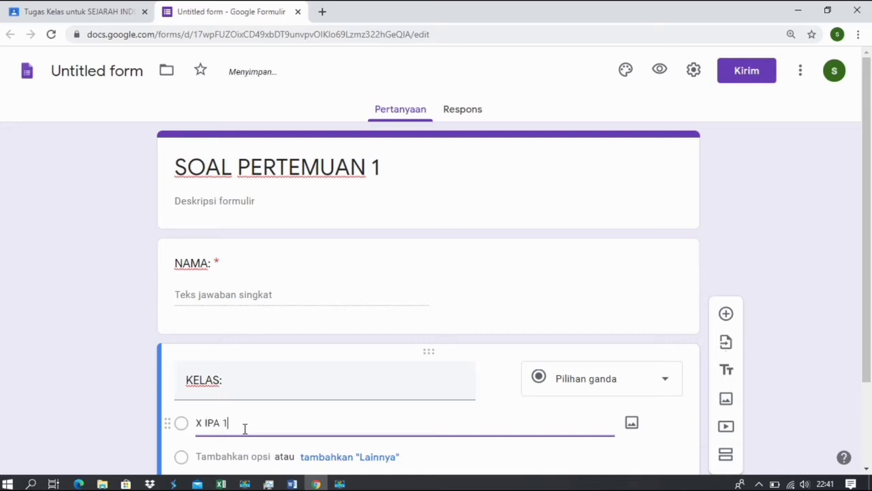
pyautogui.press('Return')
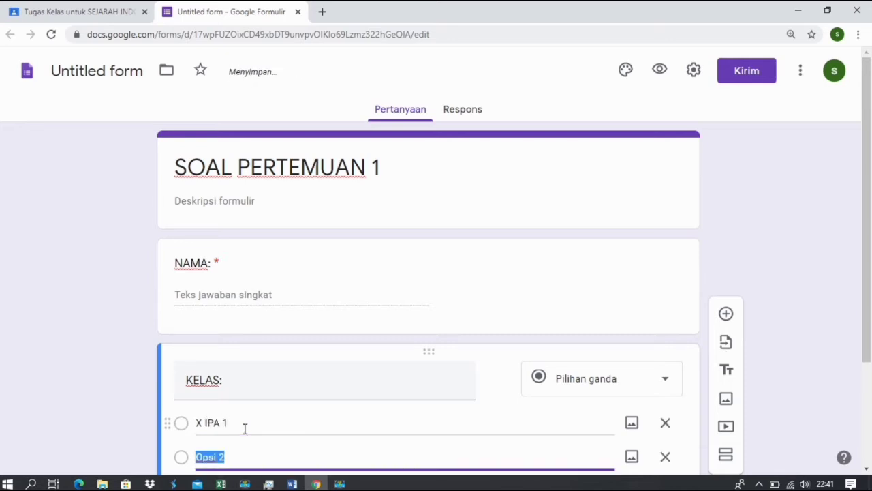
pyautogui.write('X IPA')
pyautogui.press('Return')
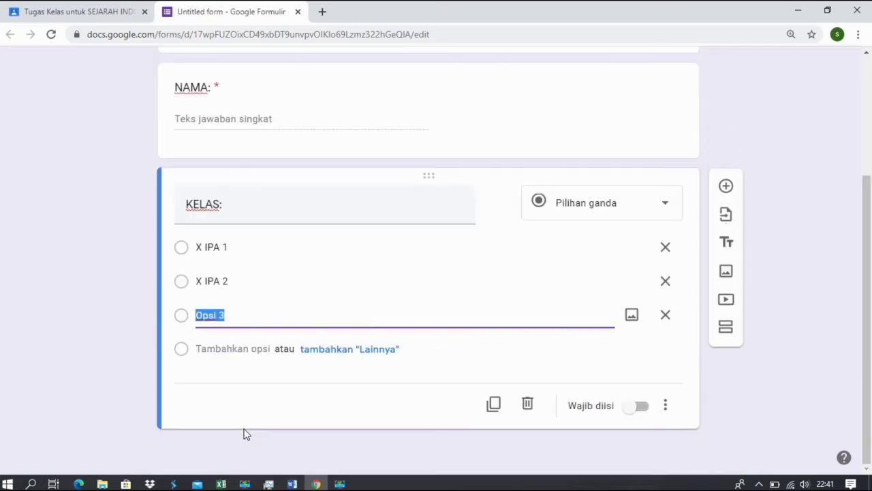
pyautogui.write('X IPA 3')
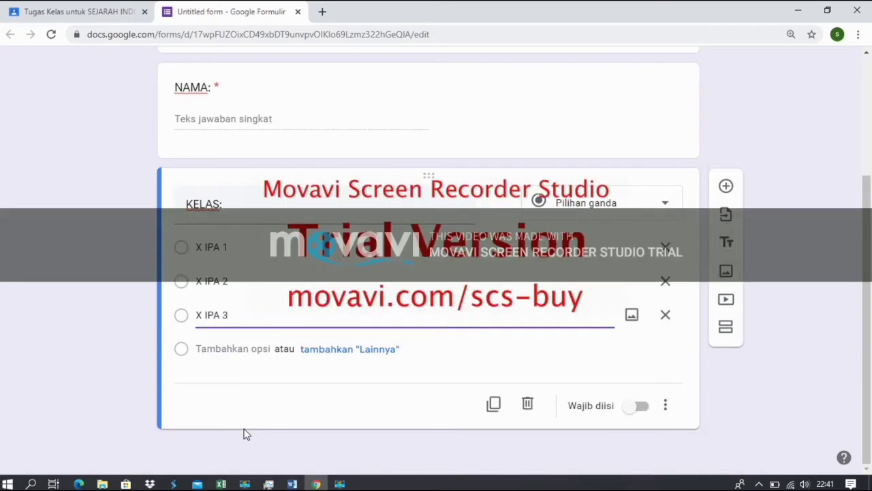
# Add the options X IPS 1, X IPS 2 and X IPS 3 to KELAS:.
pyautogui.press('Return')
pyautogui.write('X IPS 1')
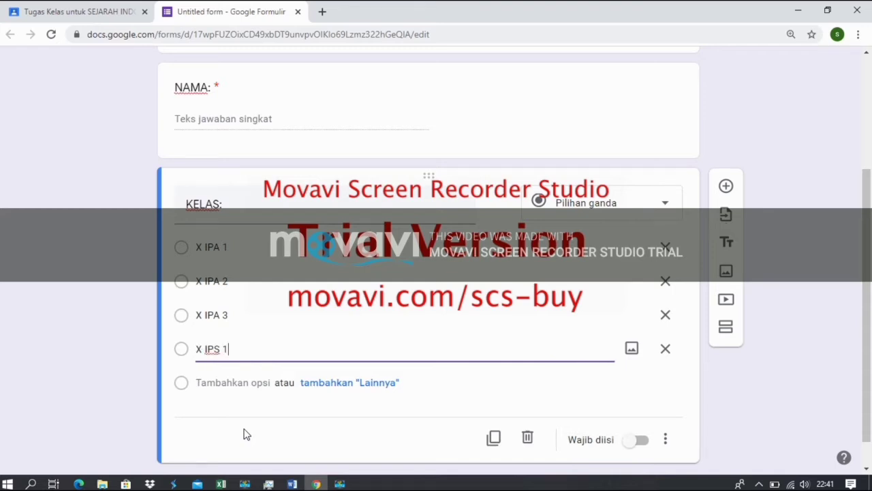
pyautogui.press('Return')
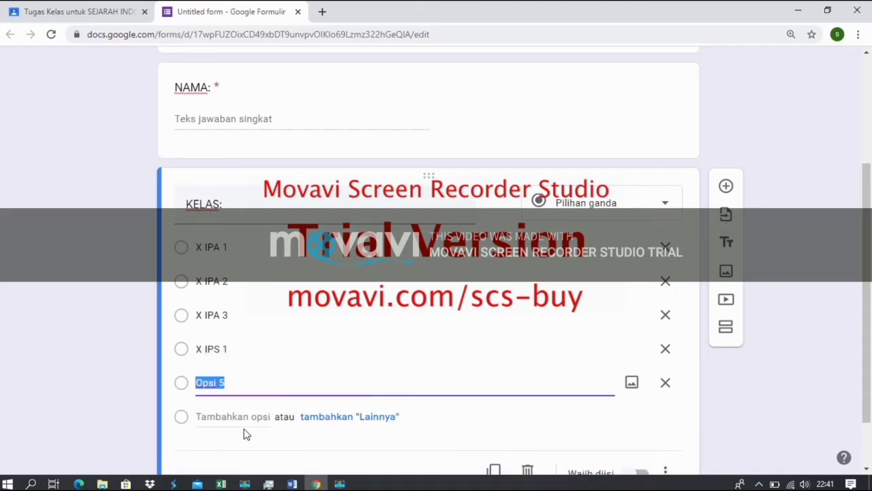
pyautogui.write('X IPS 2')
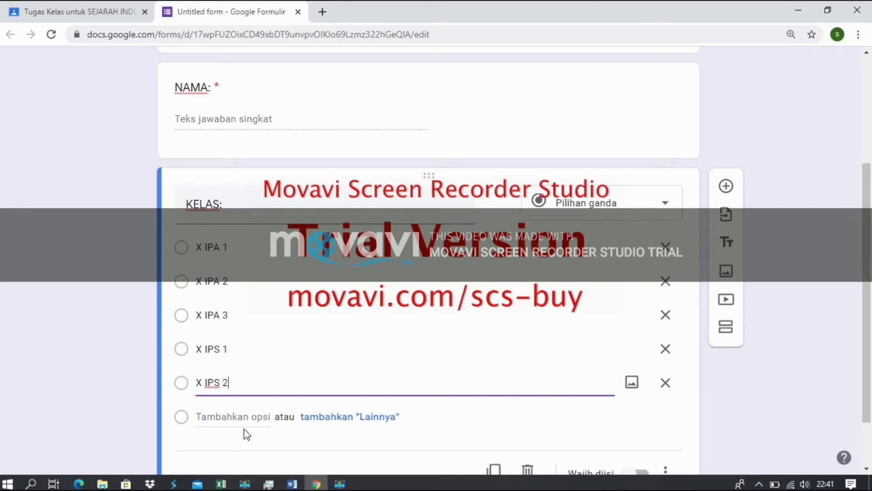
pyautogui.press('Return')
pyautogui.write('X ')
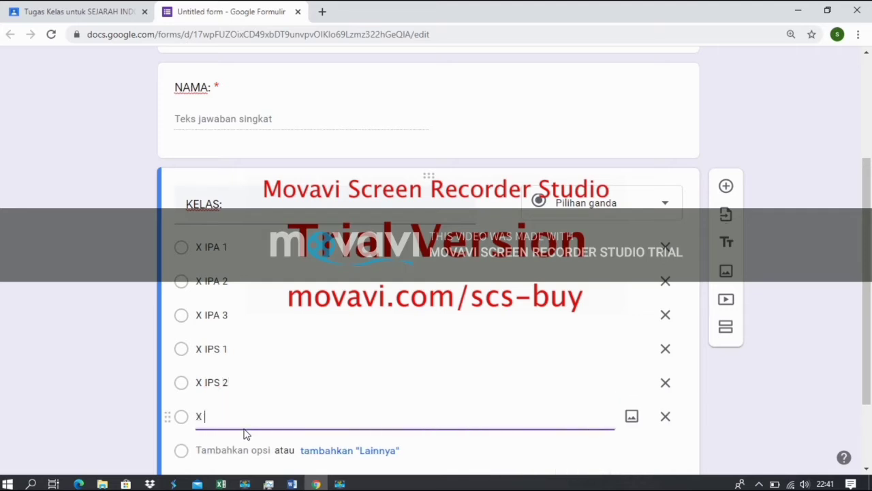
pyautogui.write('IPS 3')
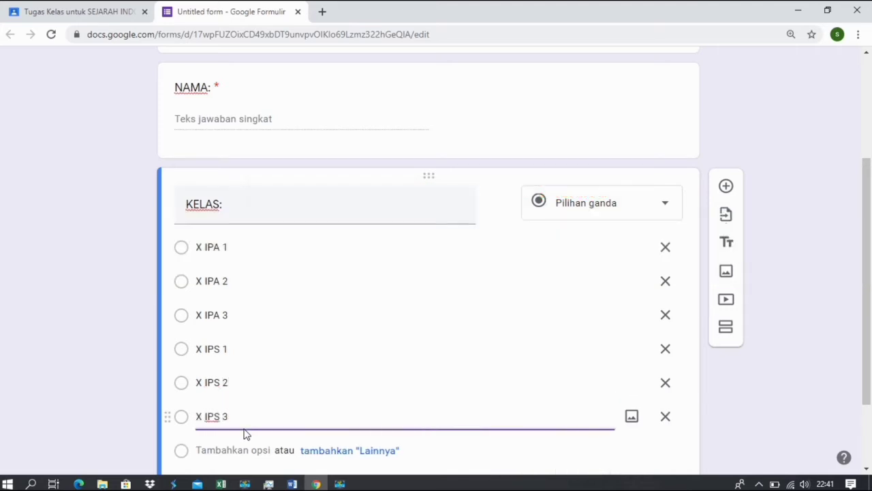
pyautogui.moveTo(865, 283); pyautogui.dragTo(869, 348)
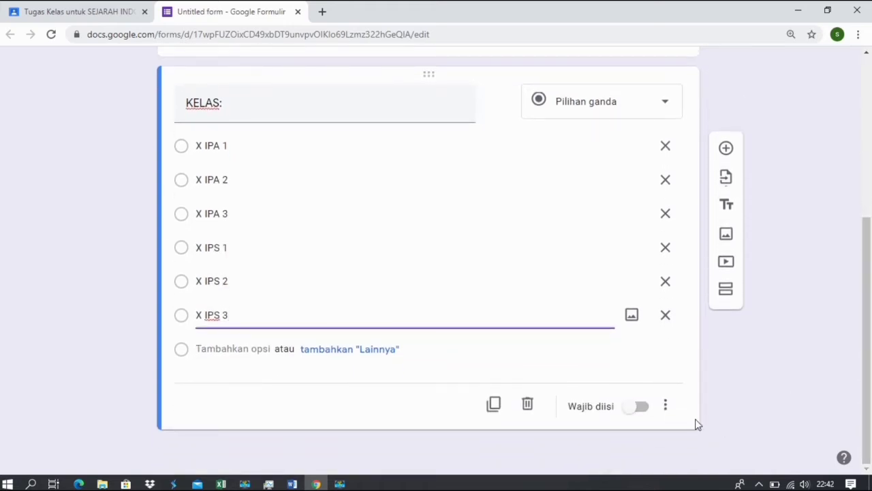
# Mark KELAS: as required and add a new multiple-choice question below it.
pyautogui.click(637, 406)
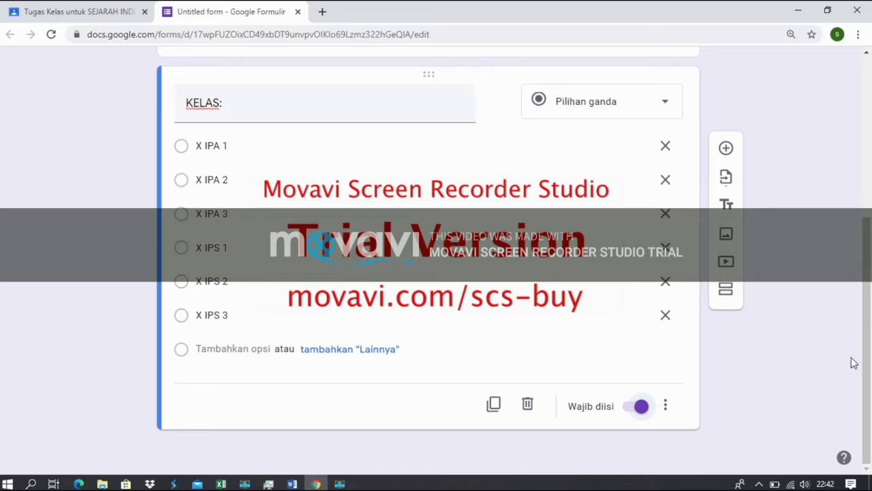
pyautogui.moveTo(865, 377)
pyautogui.mouseDown()
pyautogui.moveTo(867, 210)
pyautogui.moveTo(869, 375)
pyautogui.mouseUp()
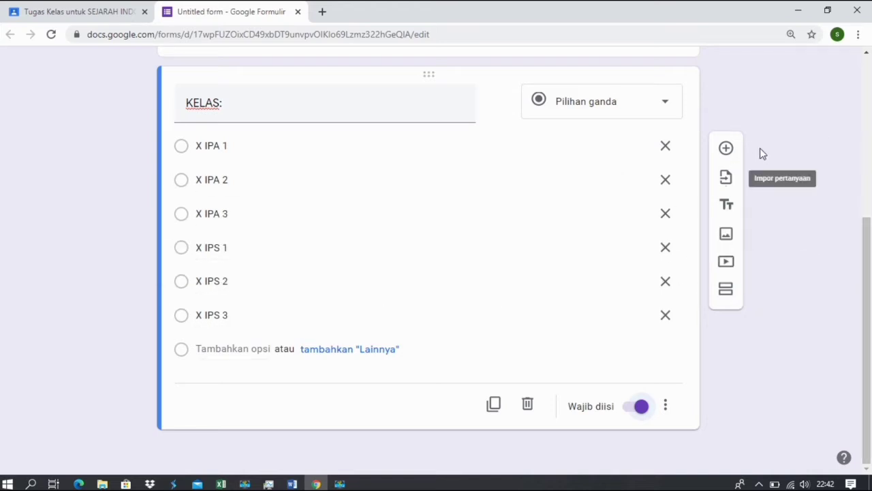
pyautogui.moveTo(865, 274)
pyautogui.mouseDown()
pyautogui.moveTo(870, 153)
pyautogui.moveTo(868, 290)
pyautogui.mouseUp()
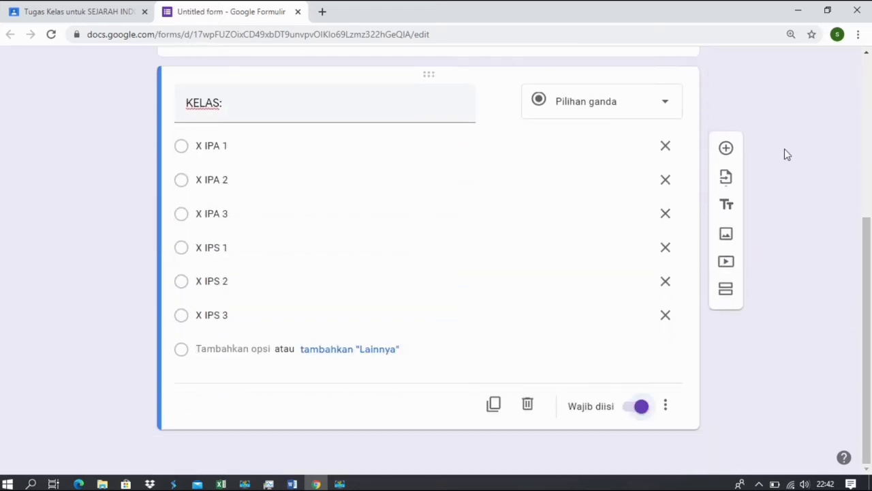
pyautogui.click(726, 148)
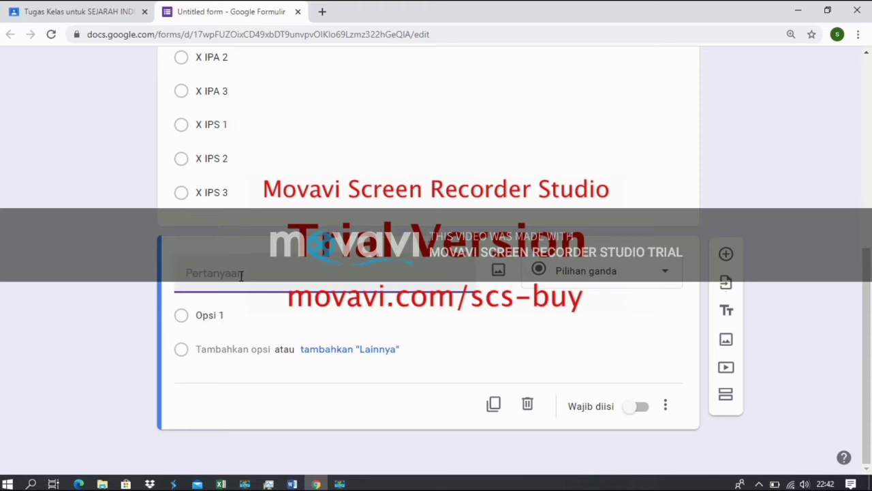
# Copy the grouping-historical-events question from Word and paste it as the third question's title.
pyautogui.click(292, 484)
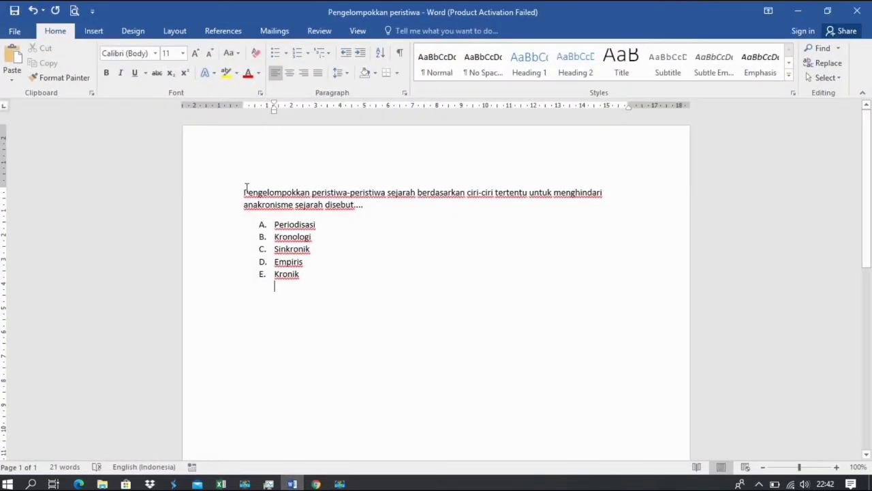
pyautogui.moveTo(243, 192); pyautogui.dragTo(369, 210)
pyautogui.hotkey('ctrl', 'c')
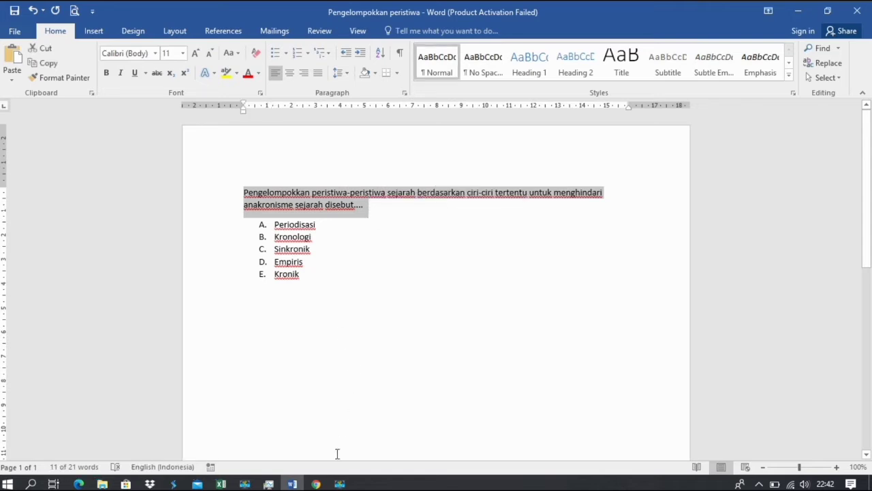
pyautogui.click(315, 484)
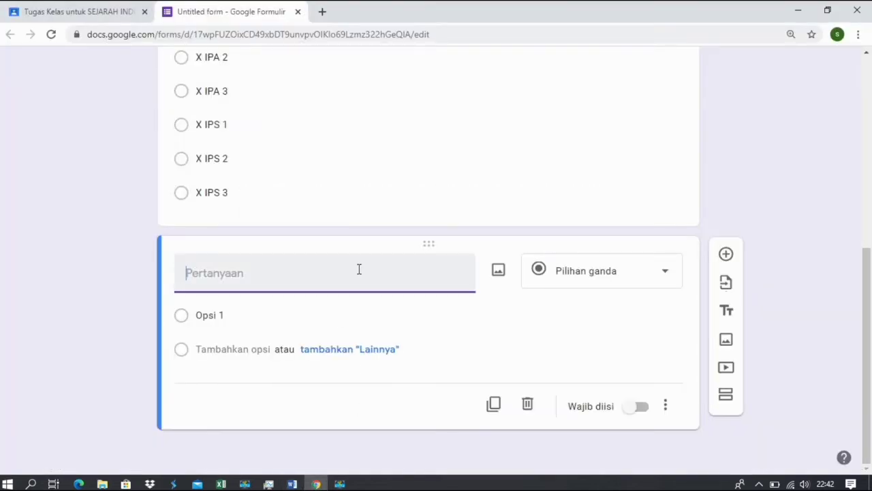
pyautogui.hotkey('ctrl', 'v')
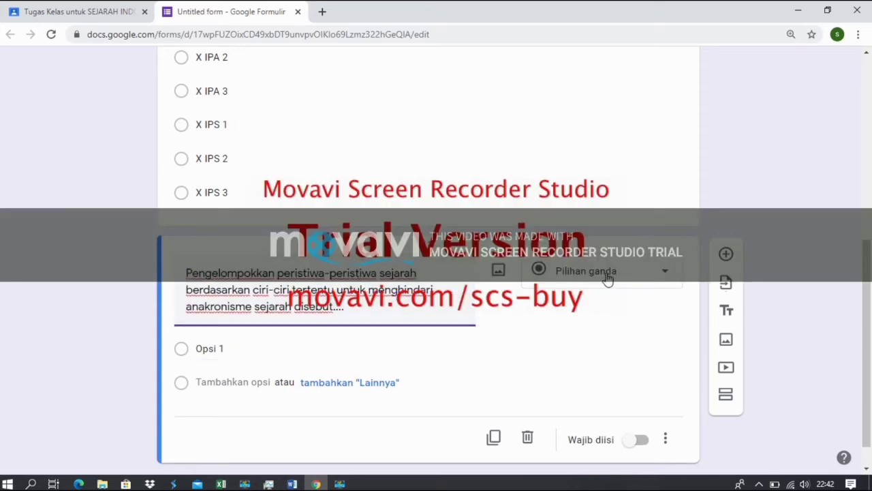
# Enter the first answer option 'A. PERIODESASI' using the Word file as reference.
pyautogui.click(260, 354)
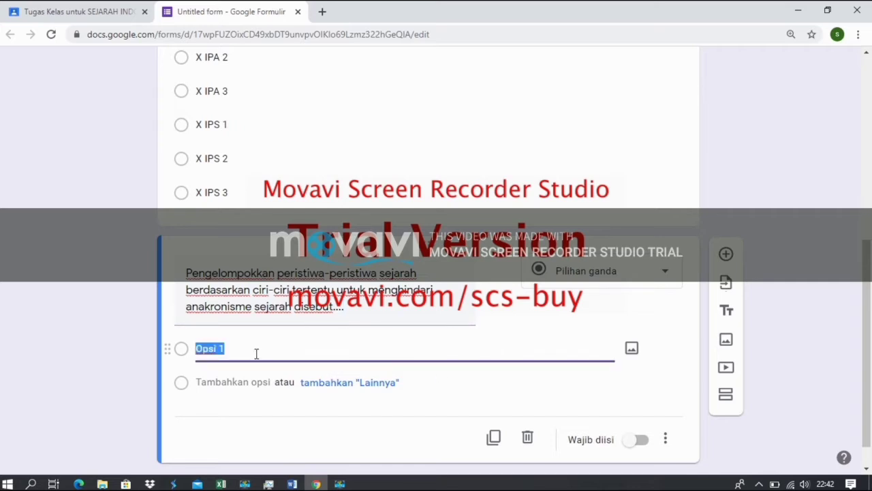
pyautogui.write('A.')
pyautogui.click(293, 484)
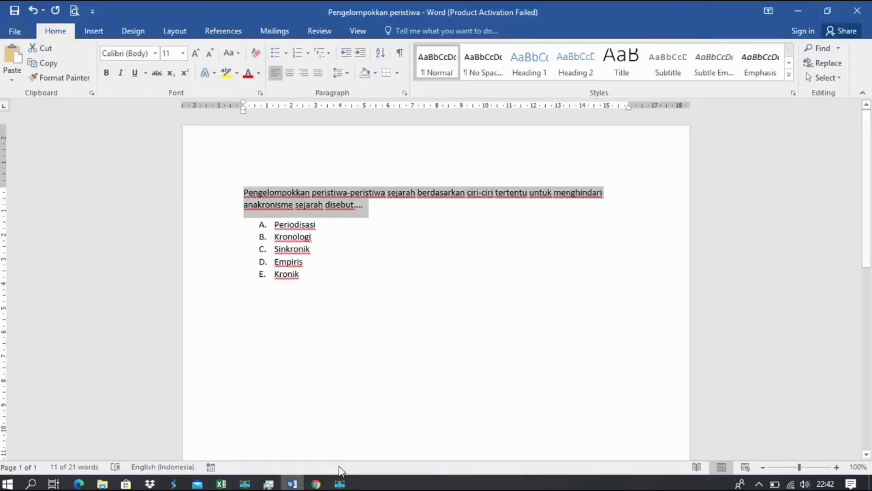
pyautogui.click(315, 485)
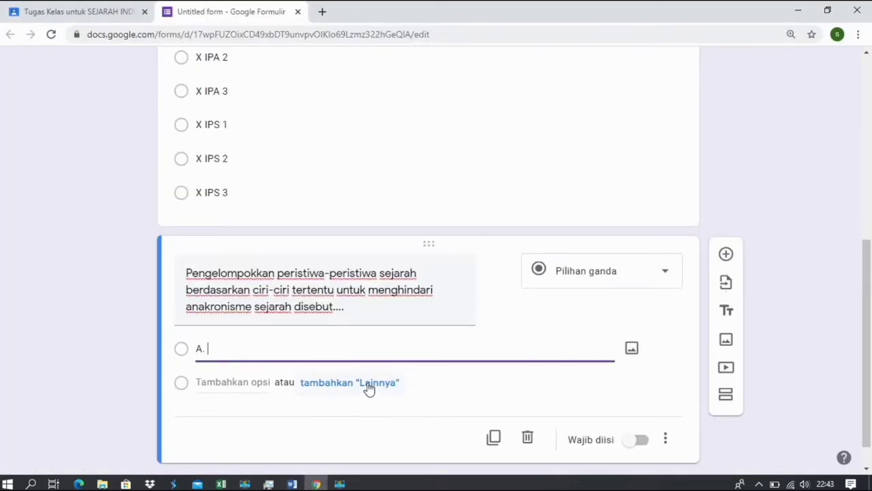
pyautogui.write('PERIODESASI')
pyautogui.press('Return')
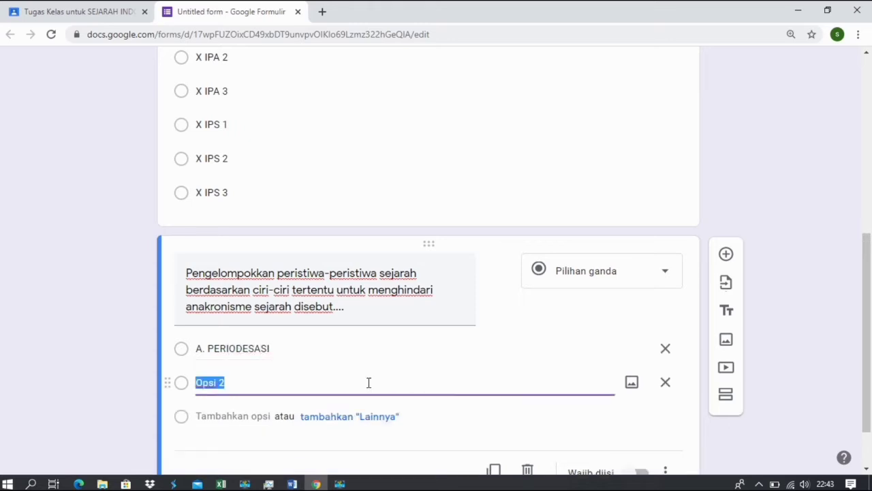
# Fill in the remaining options B through 'E. KRONIK' and make the question required.
pyautogui.write('B.')
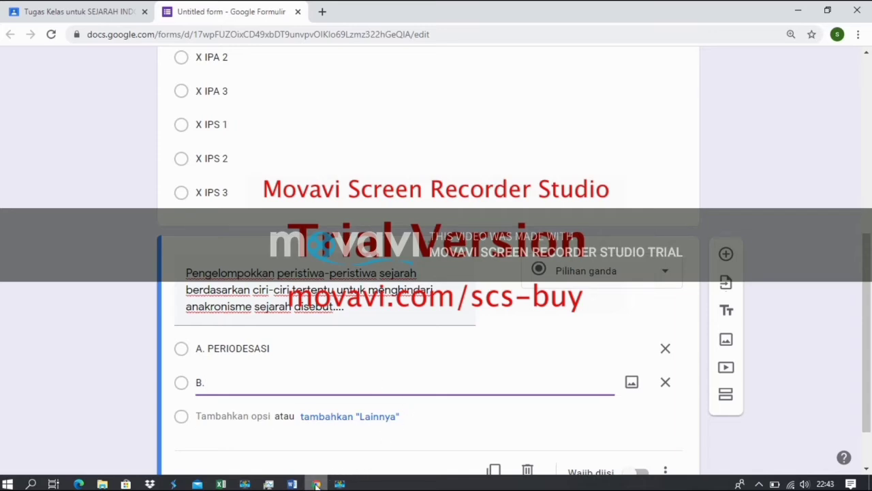
pyautogui.click(317, 484)
pyautogui.click(317, 484)
pyautogui.write('KRONOLOGI')
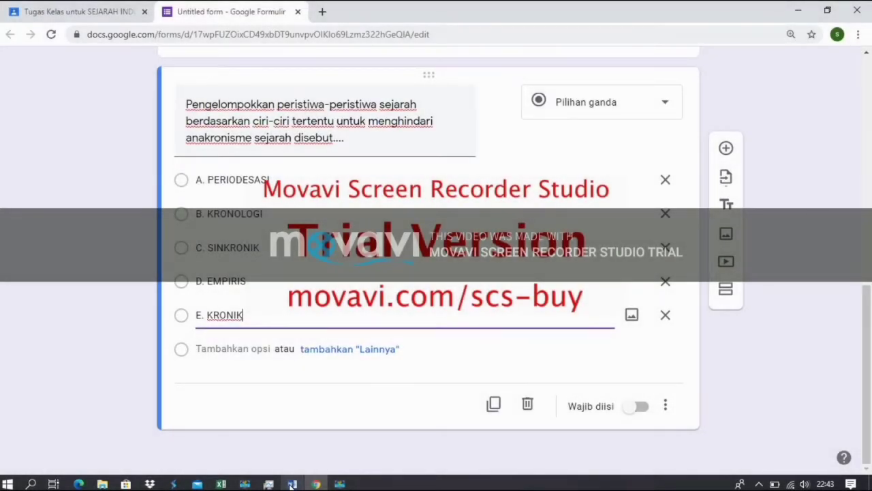
pyautogui.click(627, 407)
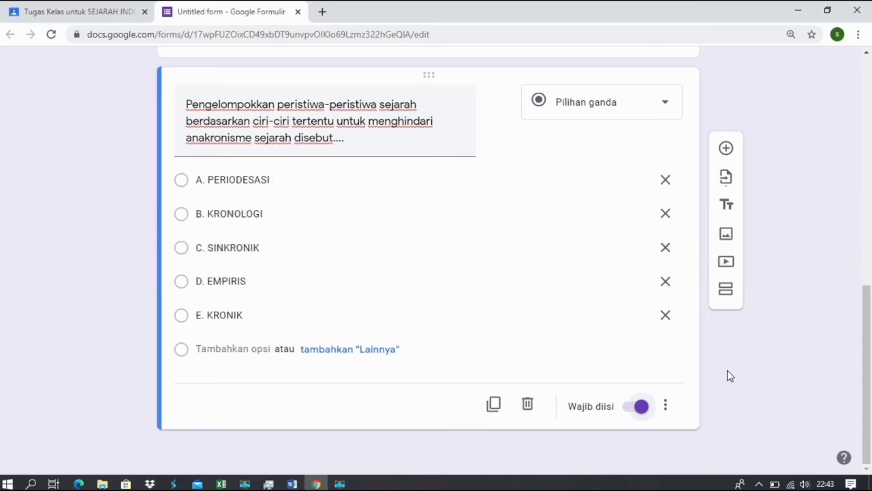
pyautogui.moveTo(864, 380); pyautogui.dragTo(870, 239)
pyautogui.scroll(3, 870, 235)
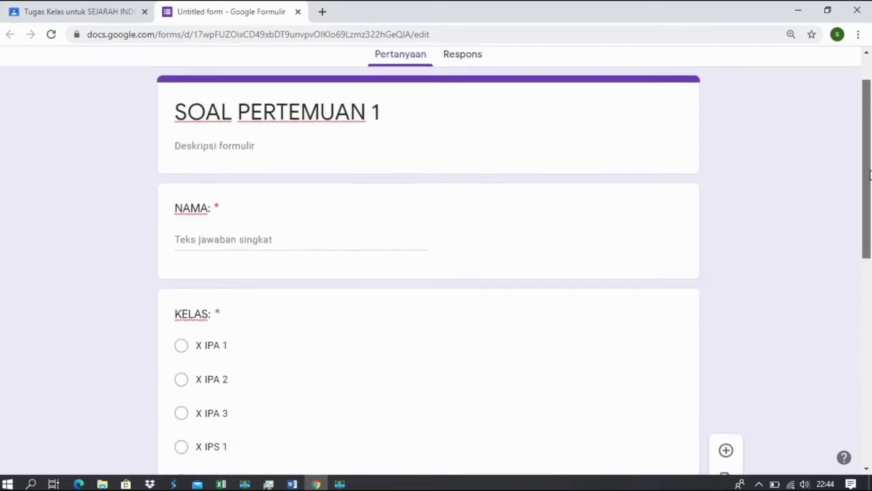
pyautogui.scroll(-6, 871, 215)
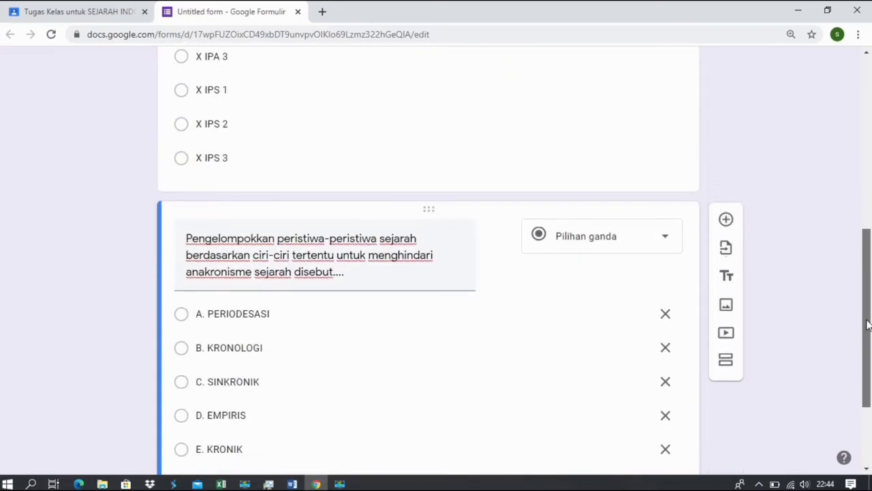
pyautogui.moveTo(868, 325); pyautogui.dragTo(870, 420)
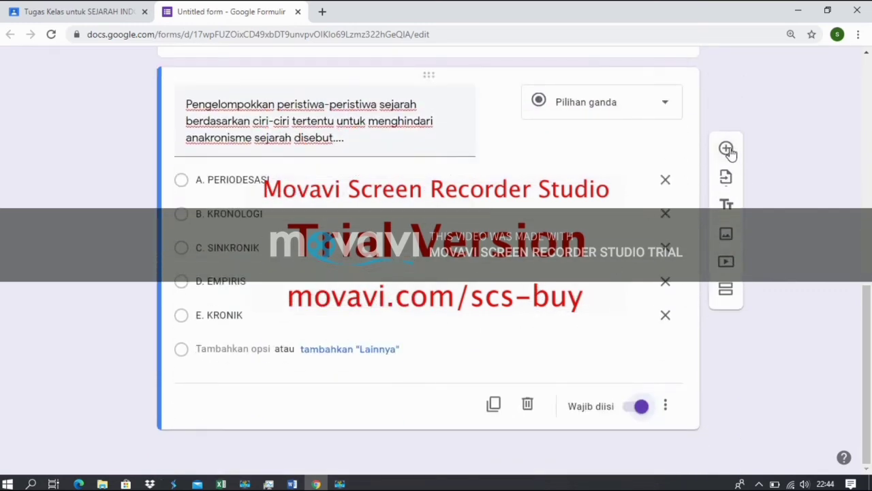
# Add a short-answer question asking 'Apakah perbedaan Sejarah Objektif dan Sejarah Subjektif?'.
pyautogui.click(727, 150)
pyautogui.moveTo(234, 372)
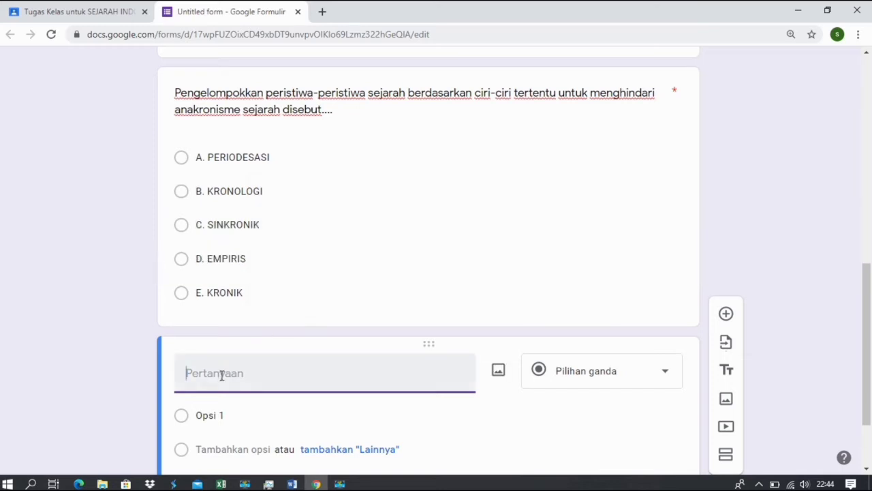
pyautogui.click(598, 384)
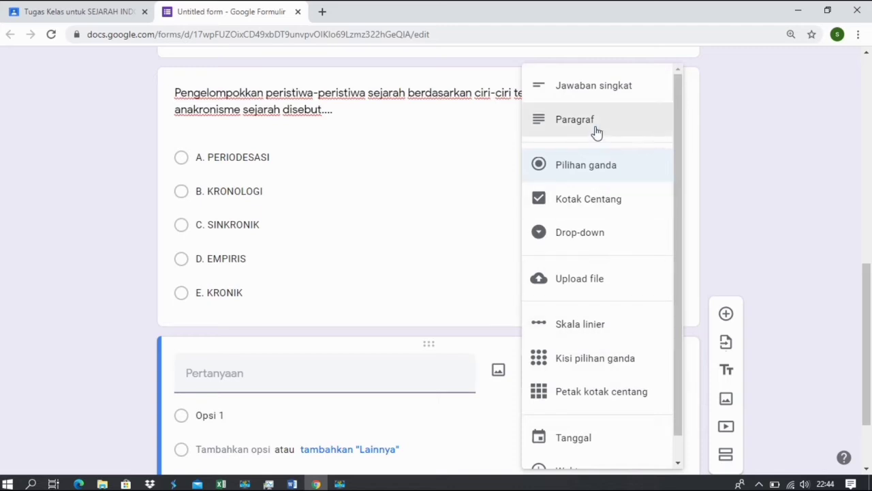
pyautogui.click(595, 92)
pyautogui.click(251, 376)
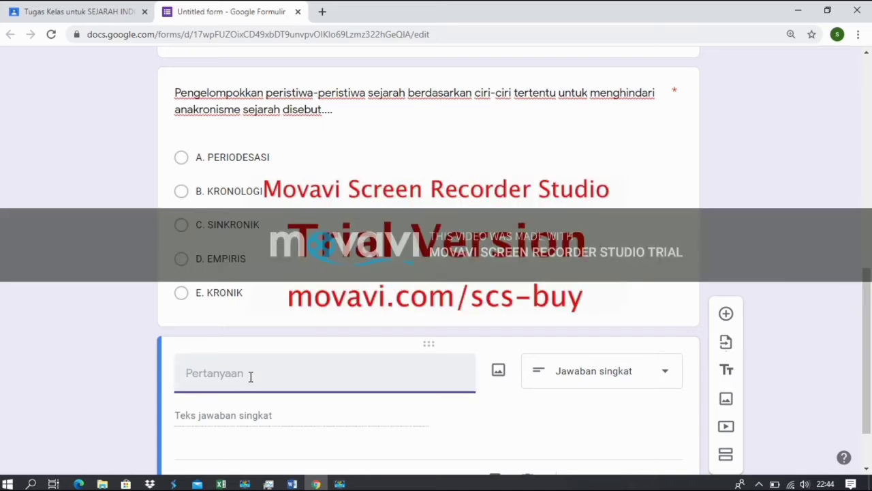
pyautogui.write('Apakah pe')
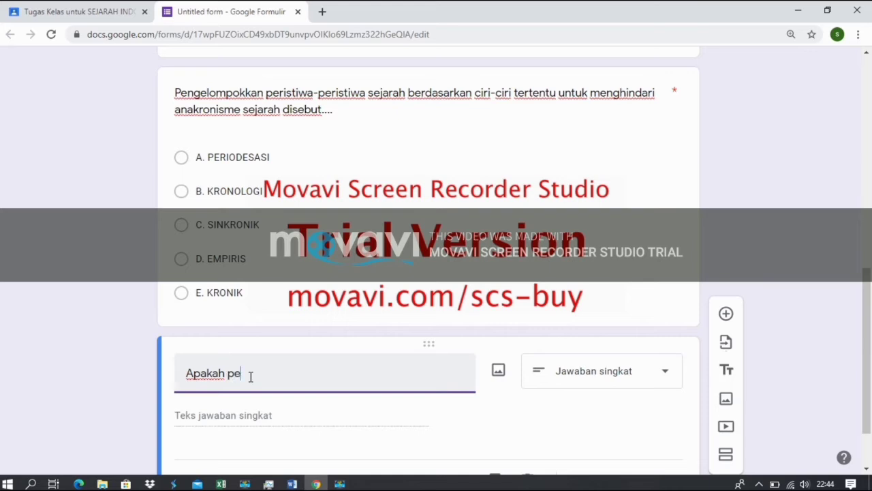
pyautogui.write('rbedaan ')
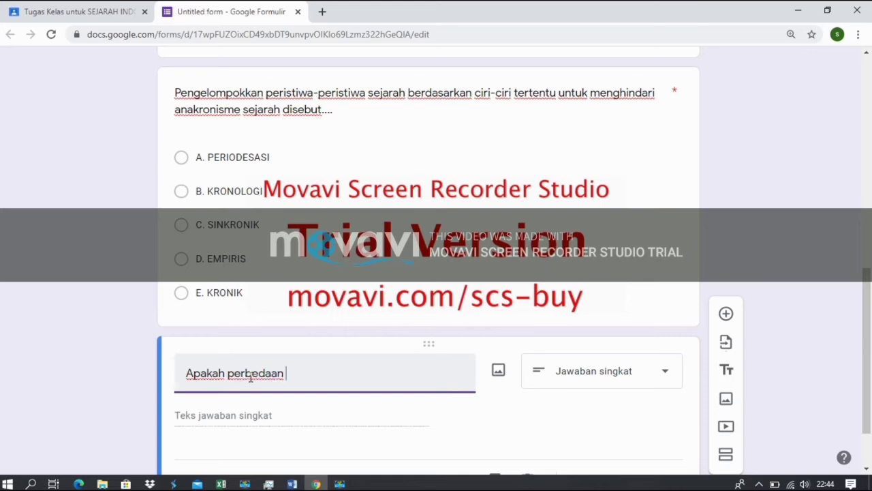
pyautogui.write('Sejarah Objekti')
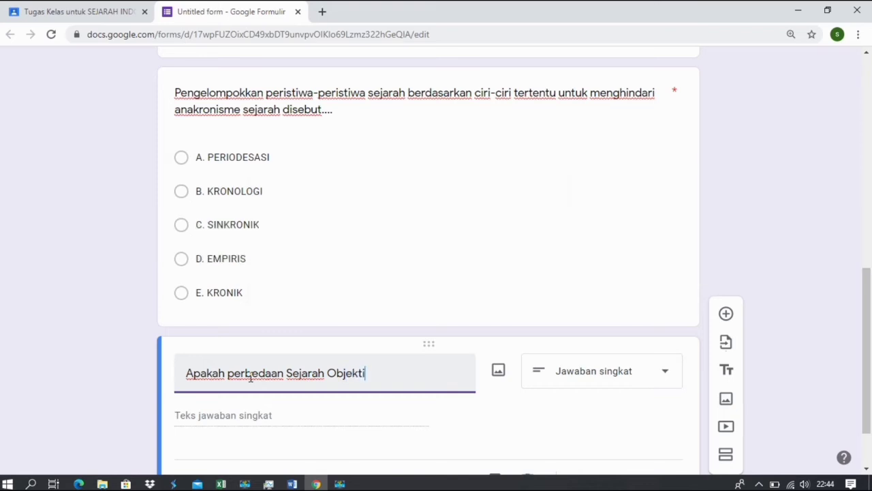
pyautogui.write('f dan O')
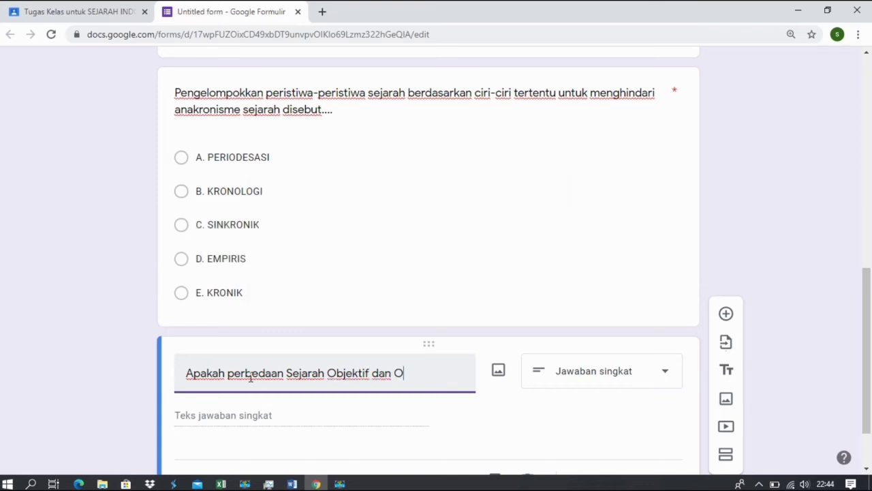
pyautogui.press('BackSpace')
pyautogui.write('Su')
pyautogui.press('BackSpace')
pyautogui.write('Sejarah Sub')
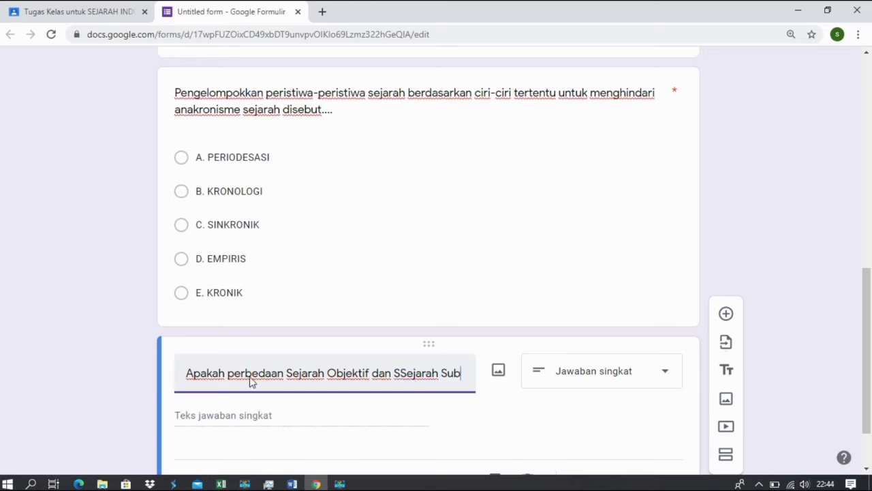
pyautogui.write('jektif')
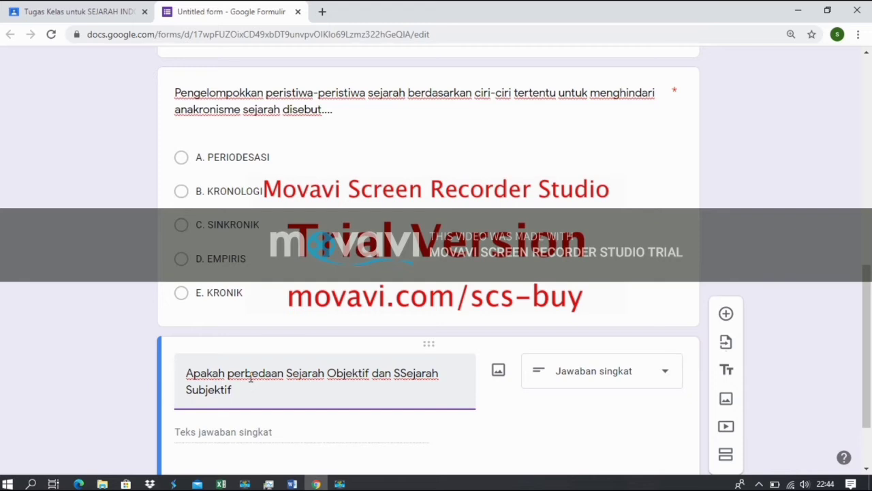
pyautogui.write('?')
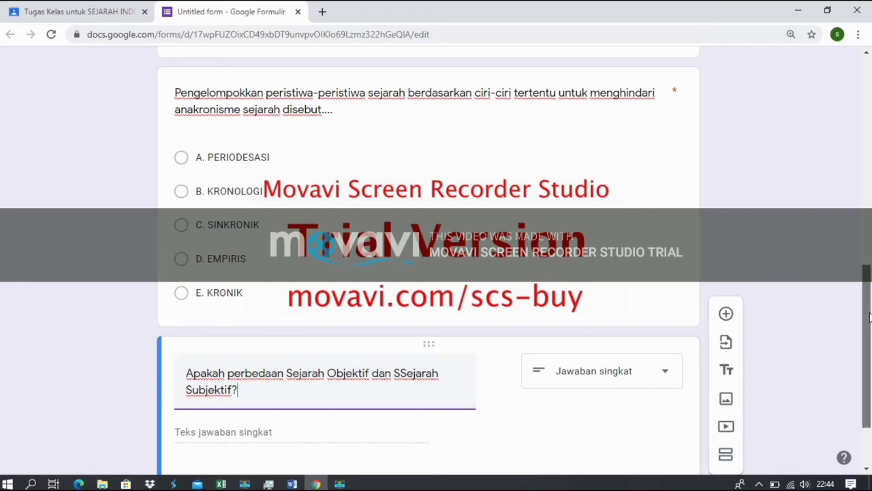
pyautogui.scroll(-2, 860, 310)
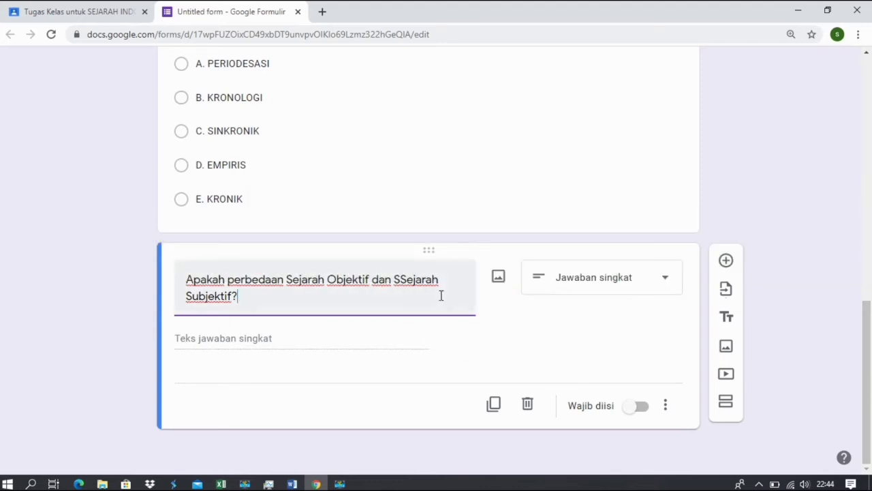
# Correct 'SSejarah' to 'Sejarah' in the fourth question and mark it required.
pyautogui.click(406, 281)
pyautogui.press('BackSpace')
pyautogui.click(287, 299)
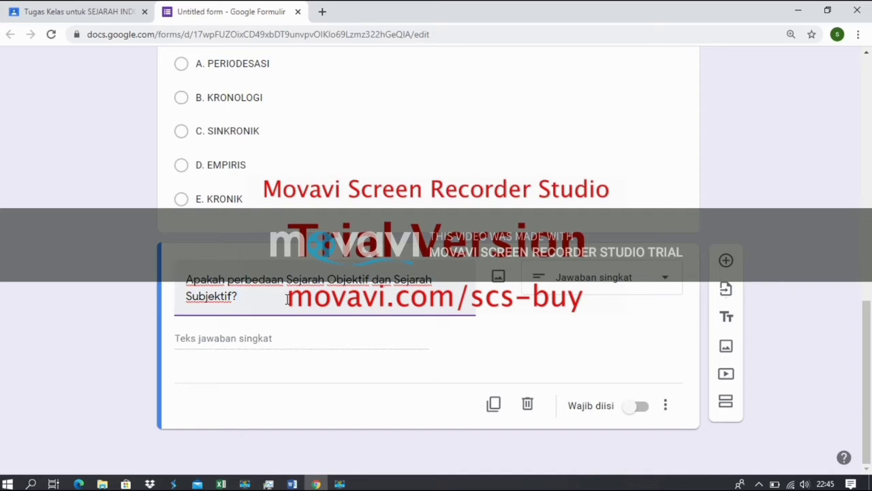
pyautogui.click(634, 410)
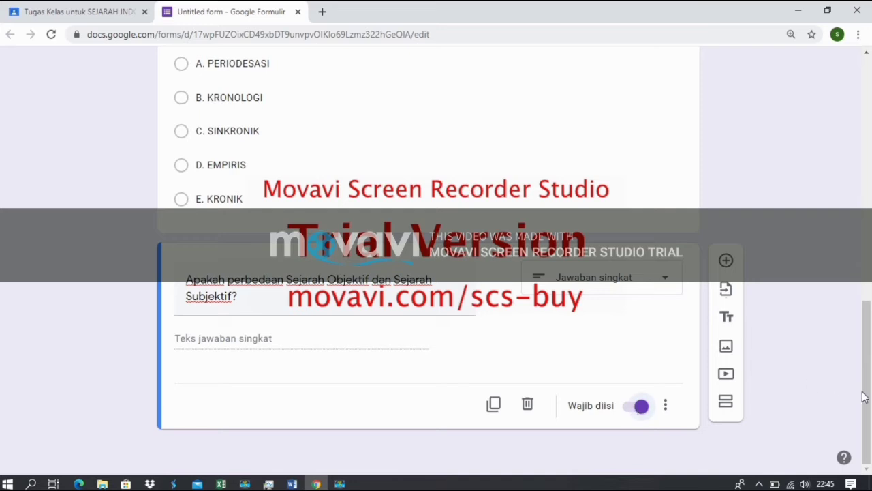
pyautogui.moveTo(867, 402)
pyautogui.mouseDown()
pyautogui.moveTo(869, 351)
pyautogui.moveTo(871, 409)
pyautogui.mouseUp()
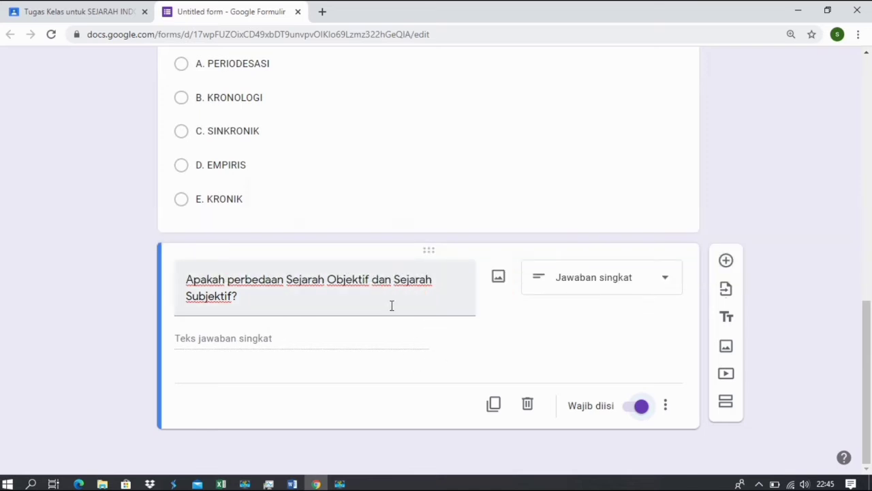
# Add a fifth question of type file upload, accepting the Drive upload notice.
pyautogui.click(726, 263)
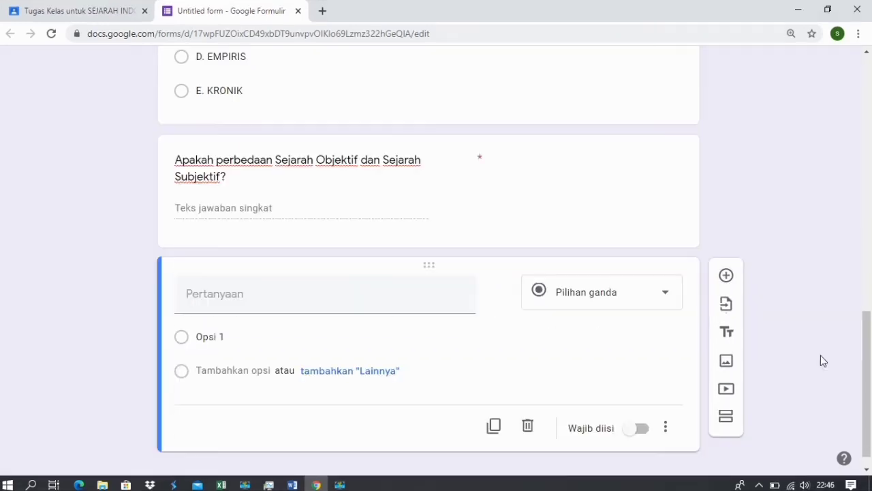
pyautogui.click(653, 293)
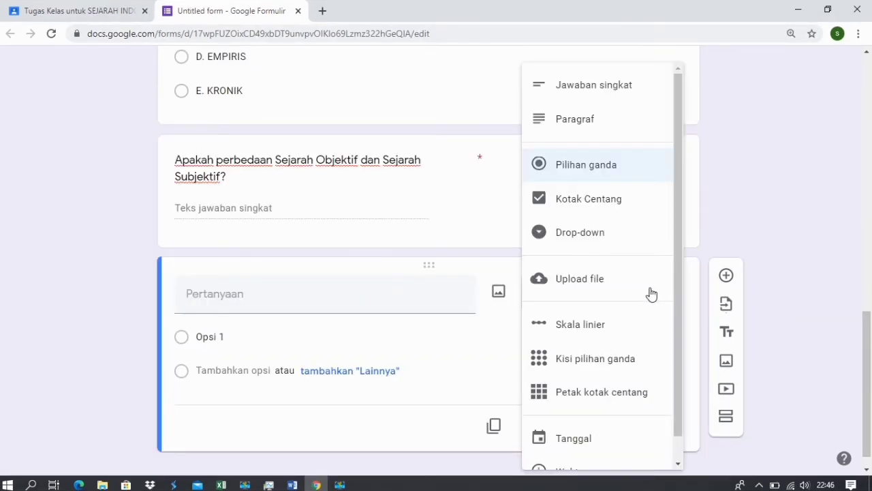
pyautogui.click(585, 279)
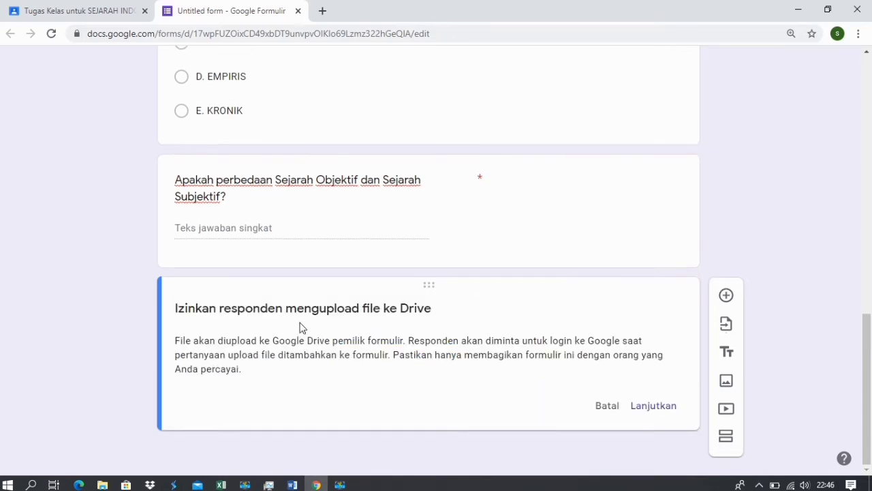
pyautogui.click(662, 406)
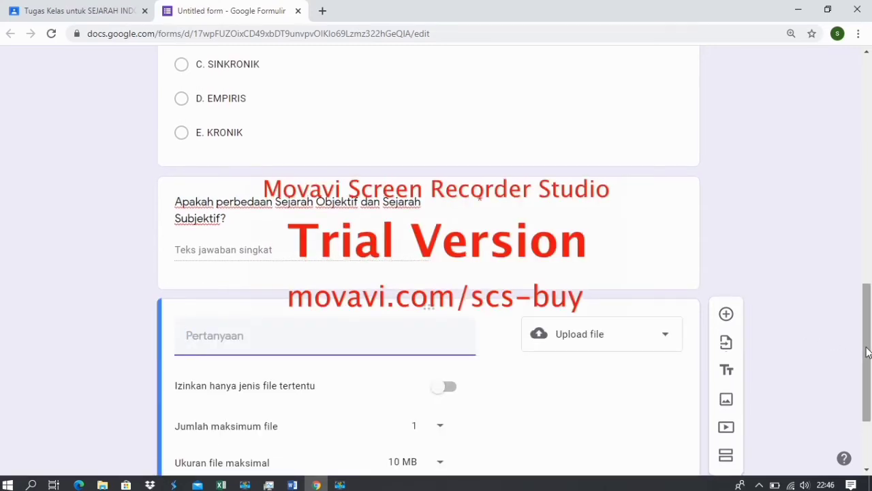
pyautogui.moveTo(867, 350); pyautogui.dragTo(868, 399)
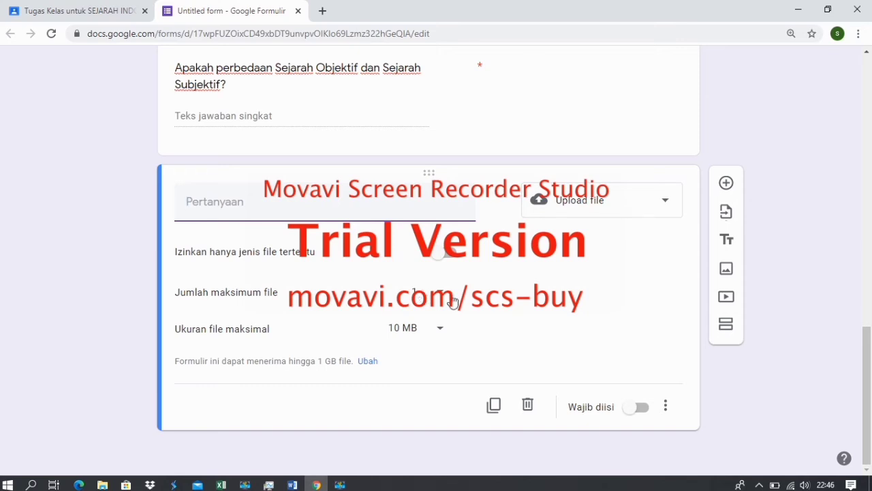
# Allow up to 5 files of 10 MB each on the upload question and make it required.
pyautogui.click(441, 299)
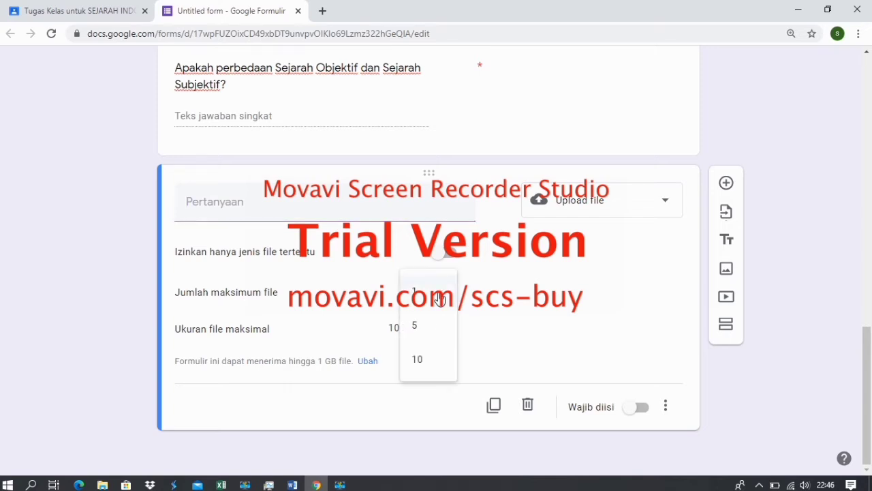
pyautogui.click(420, 330)
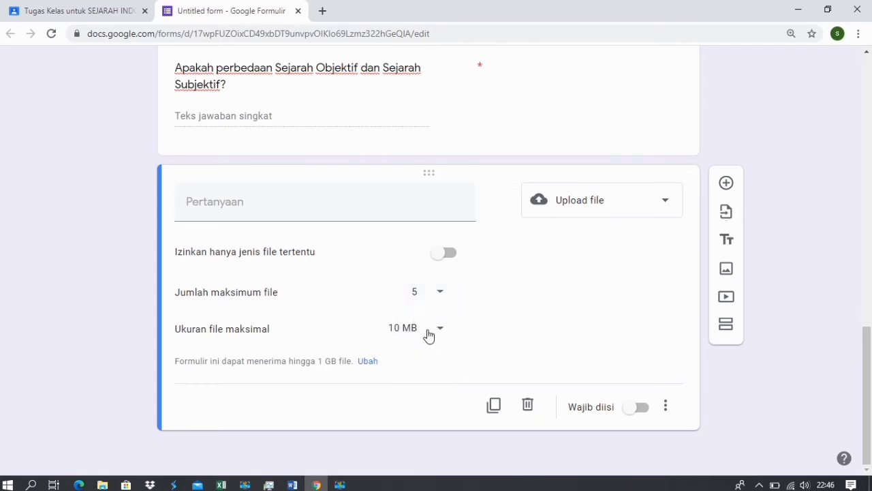
pyautogui.click(428, 332)
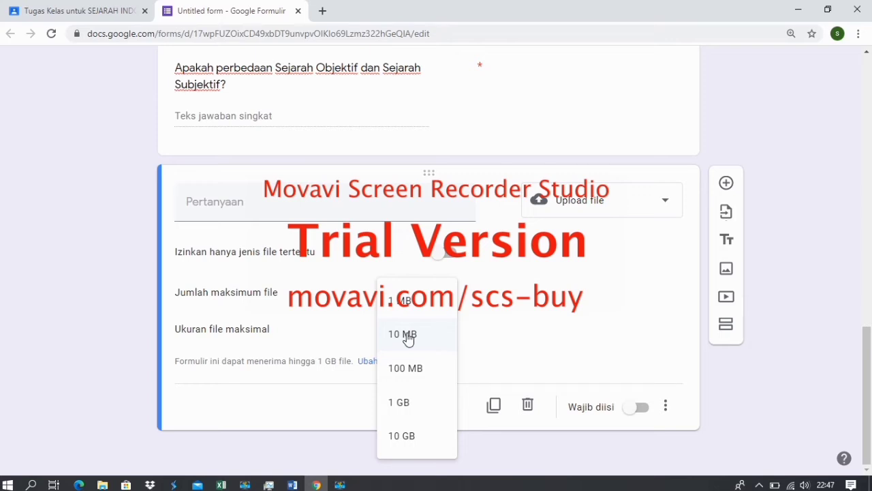
pyautogui.click(408, 335)
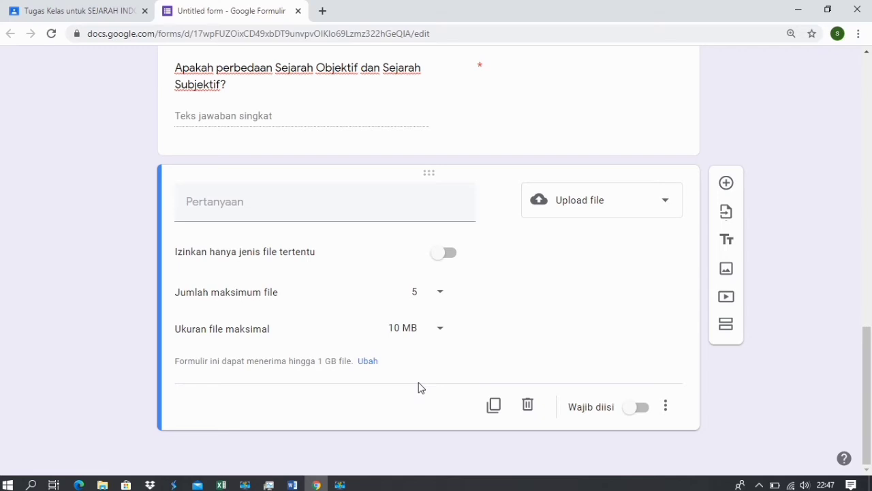
pyautogui.click(630, 407)
# Title the upload question 'Uraikan kronologi proklamasi kemerdekaan RI. tulislah di kertas dan difoto lalu diunggah/upoad.'.
pyautogui.click(276, 205)
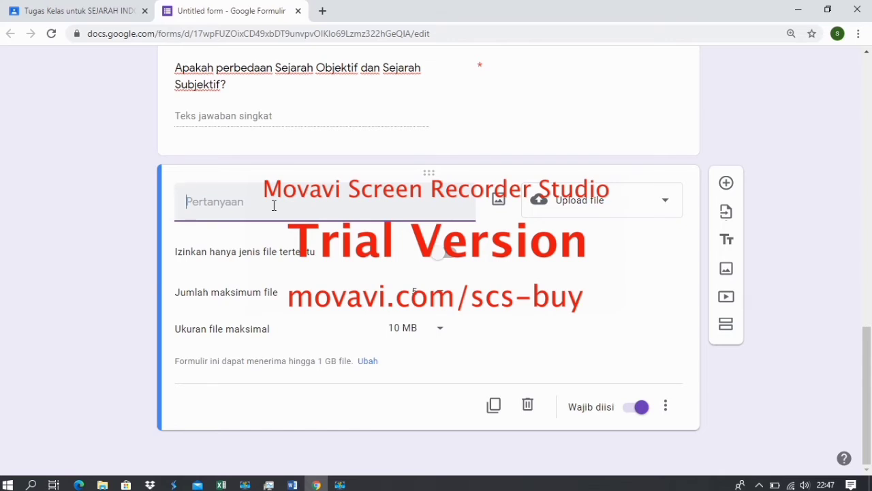
pyautogui.write('Uraikan p')
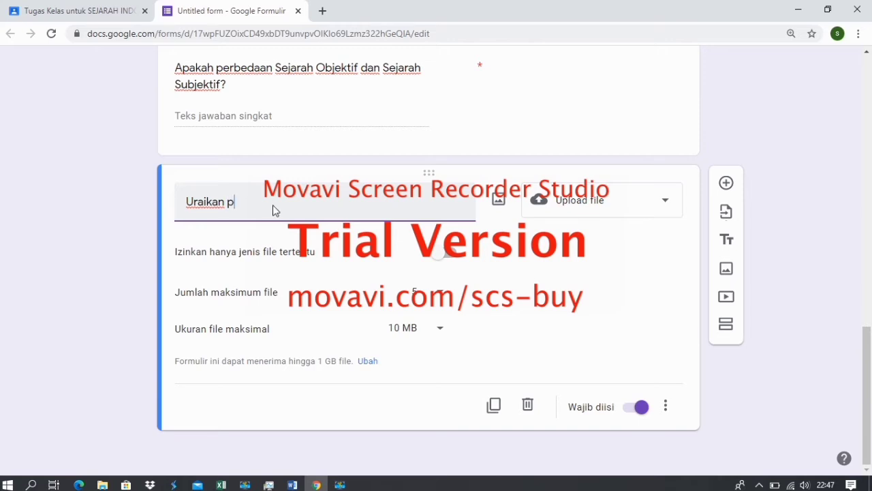
pyautogui.write('roses')
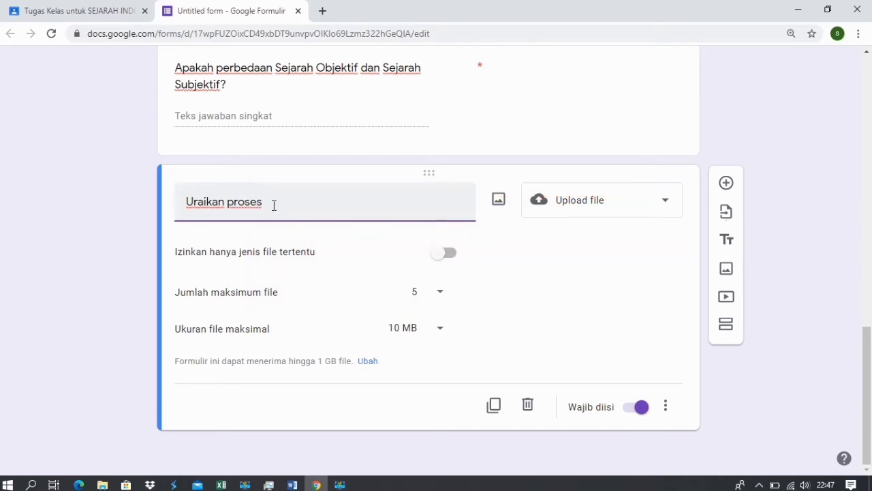
pyautogui.press('BackSpace')
pyautogui.press('BackSpace')
pyautogui.press('BackSpace')
pyautogui.press('BackSpace')
pyautogui.press('BackSpace')
pyautogui.write('kronologi proklamasi')
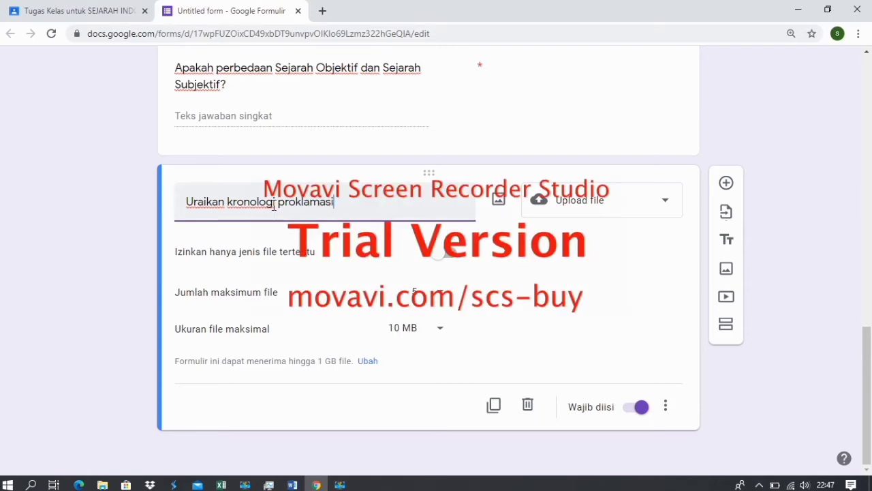
pyautogui.write(' kemerd')
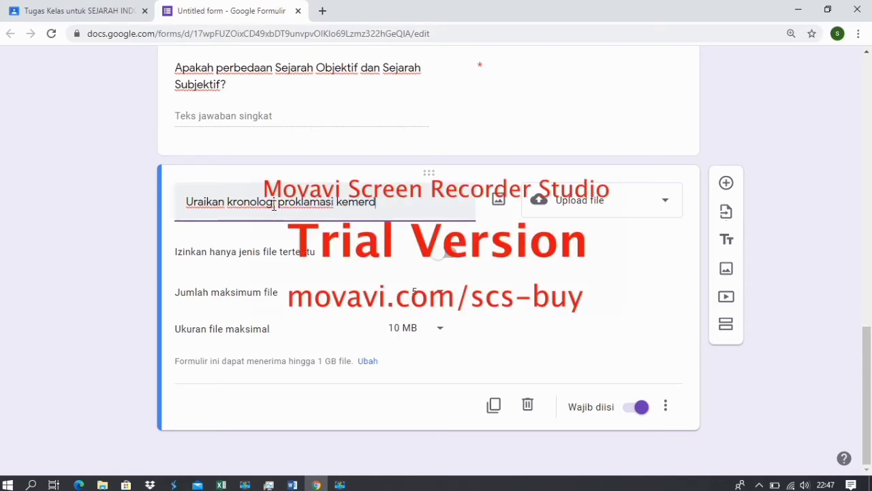
pyautogui.write('ekaan RI.')
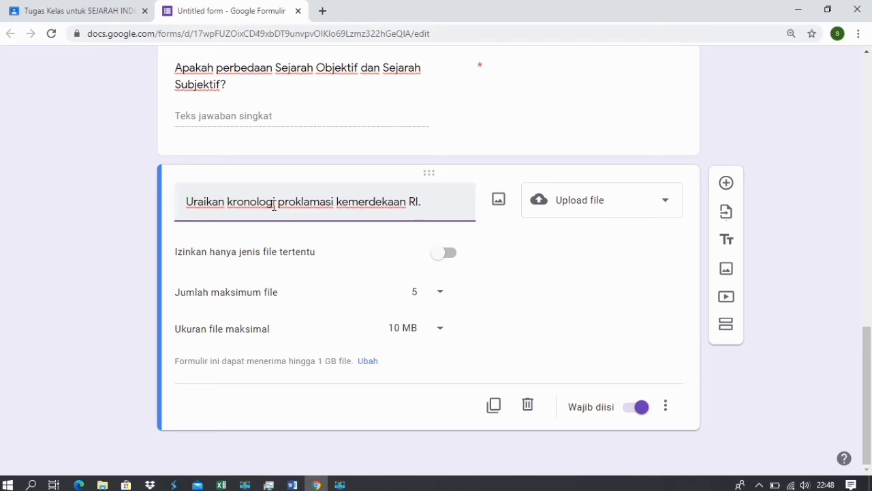
pyautogui.write('Cat')
pyautogui.press('BackSpace')
pyautogui.press('BackSpace')
pyautogui.press('BackSpace')
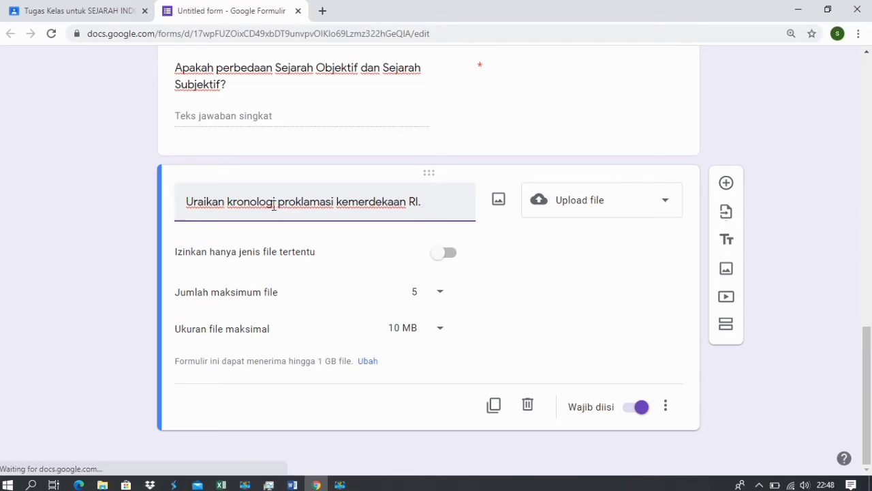
pyautogui.write('tulis')
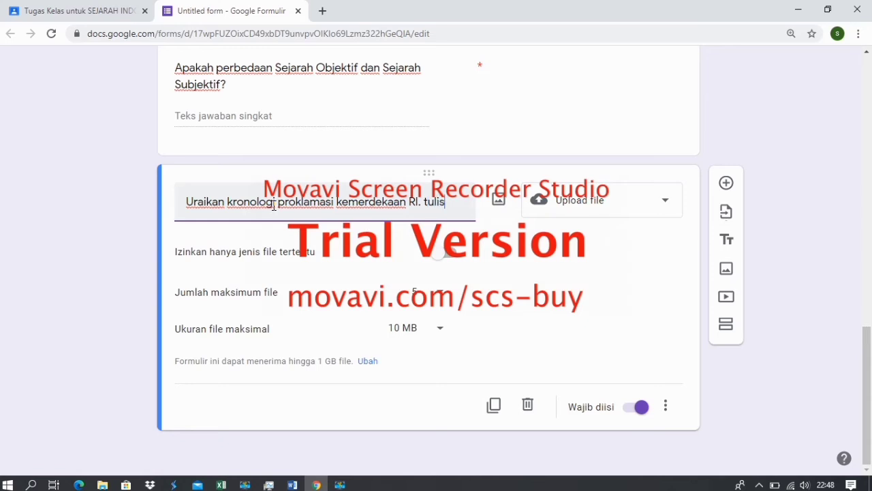
pyautogui.write('lah di')
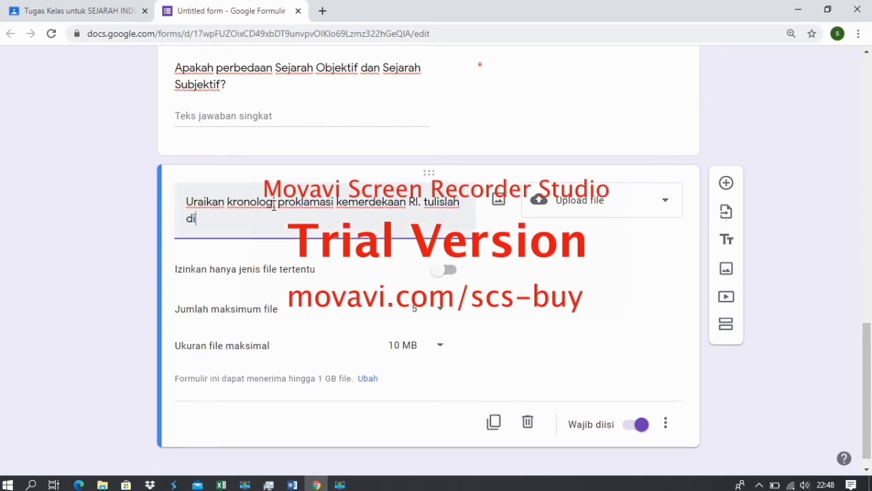
pyautogui.write(' kertas dan dif')
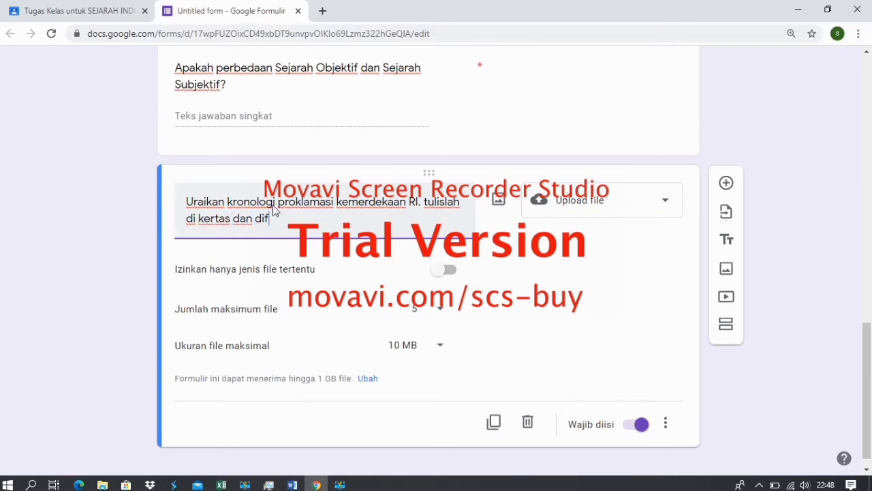
pyautogui.write('oto lal')
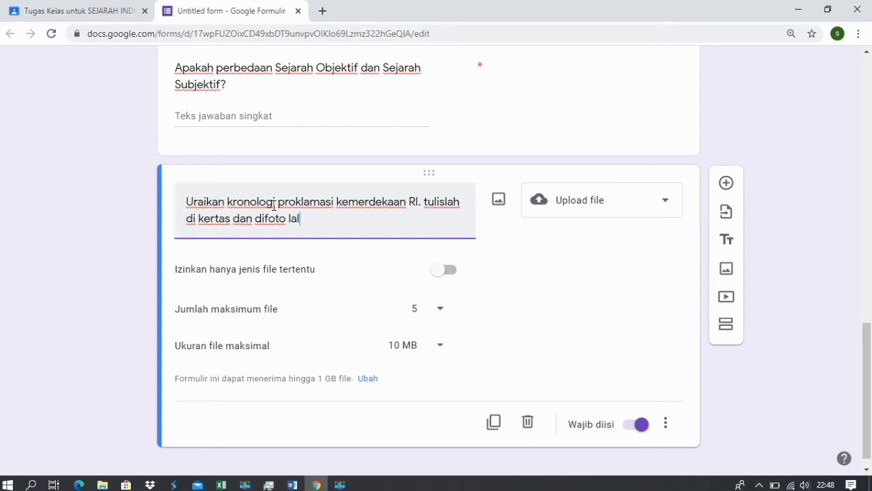
pyautogui.write('u diunggah/')
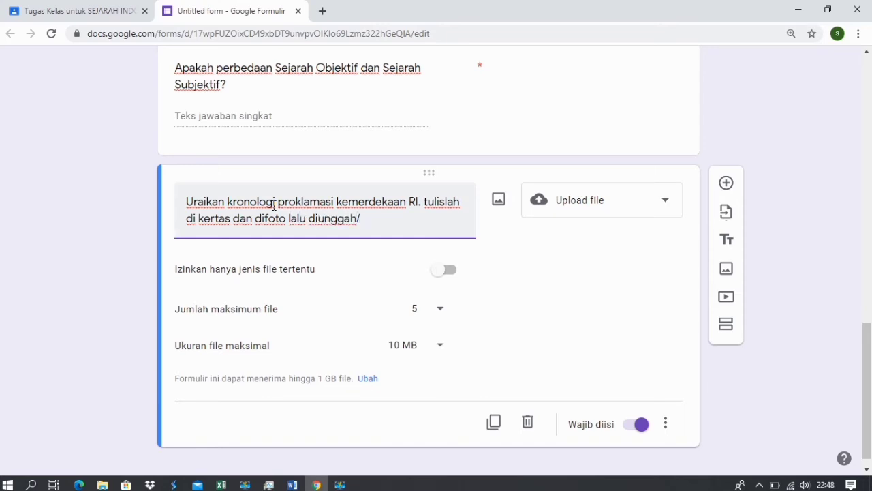
pyautogui.write('upoad.')
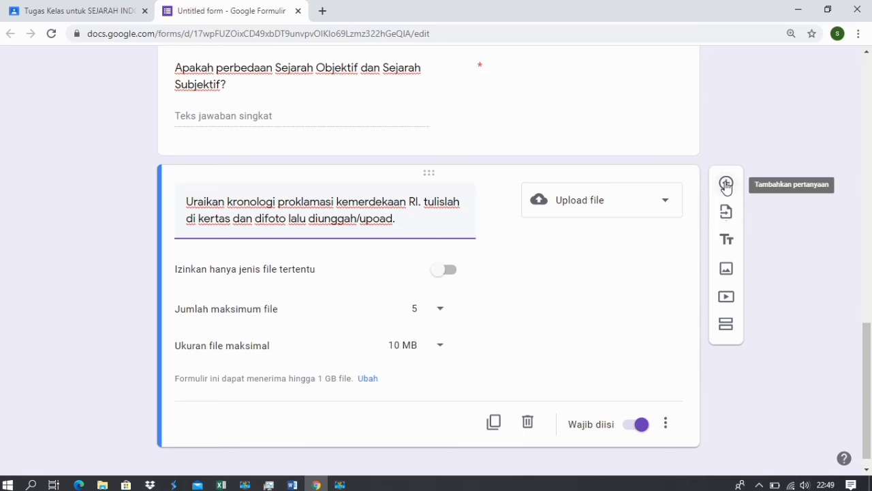
# Add a sixth question reading 'Rekamlah suara kalian dari pembacaan teks proklamasi. Unggahlah file tersebut.'.
pyautogui.click(727, 184)
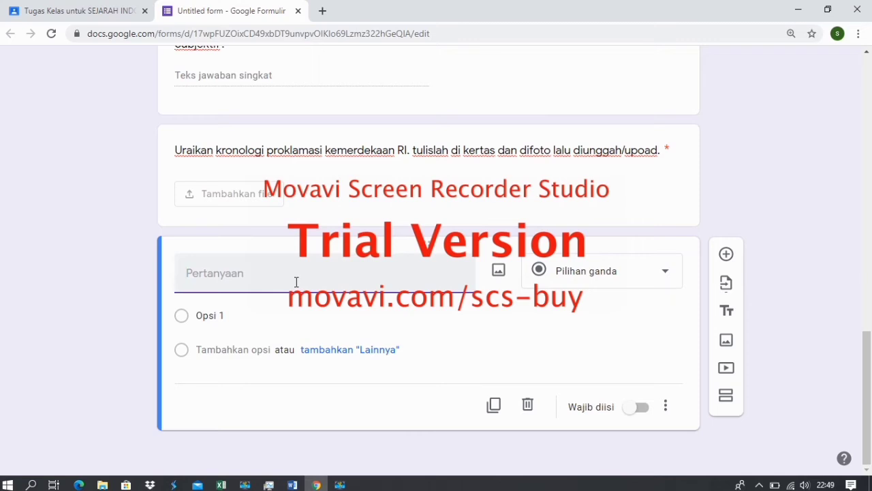
pyautogui.write('Nyanyikan')
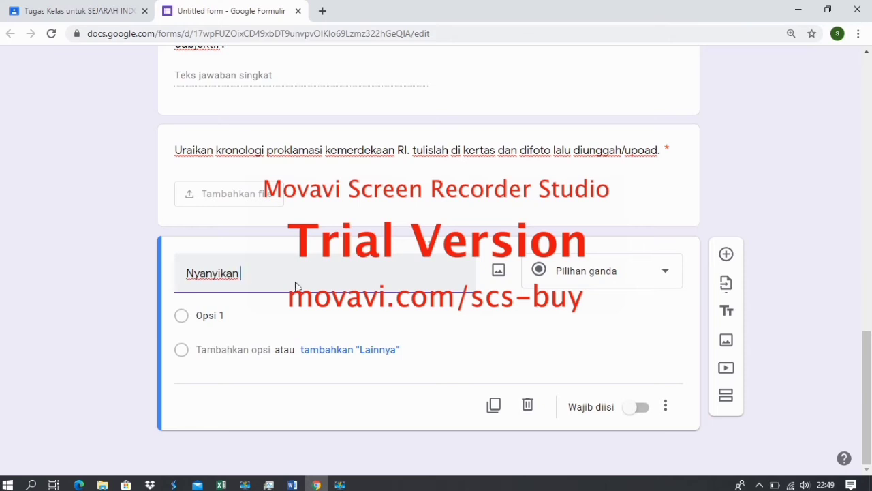
pyautogui.press('BackSpace')
pyautogui.press('BackSpace')
pyautogui.press('BackSpace')
pyautogui.press('BackSpace')
pyautogui.press('BackSpace')
pyautogui.press('BackSpace')
pyautogui.press('BackSpace')
pyautogui.press('BackSpace')
pyautogui.press('BackSpace')
pyautogui.press('BackSpace')
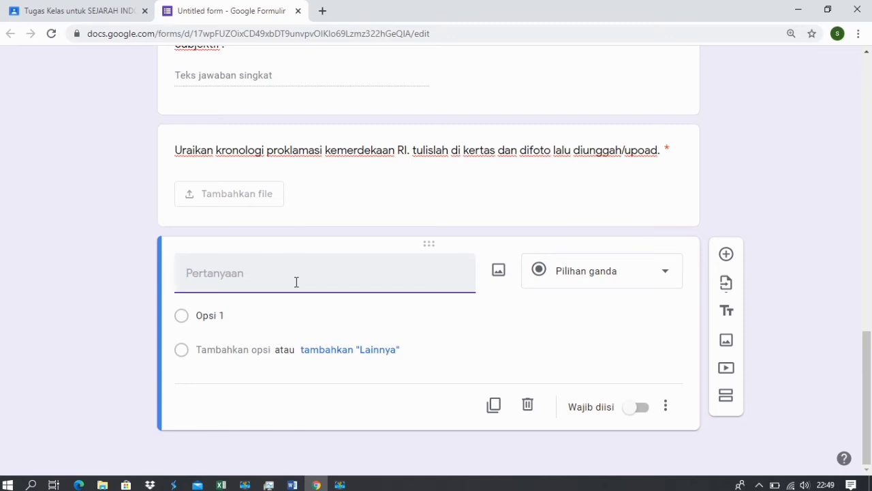
pyautogui.write('Rekam')
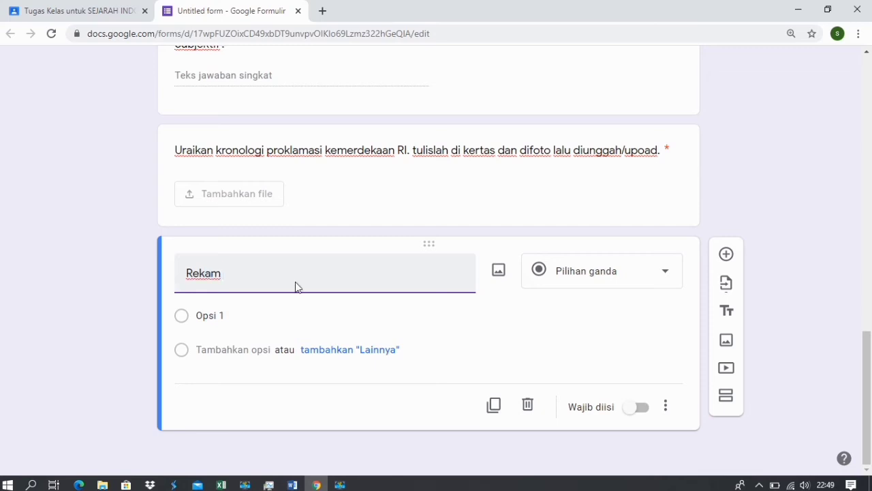
pyautogui.write('lah suara')
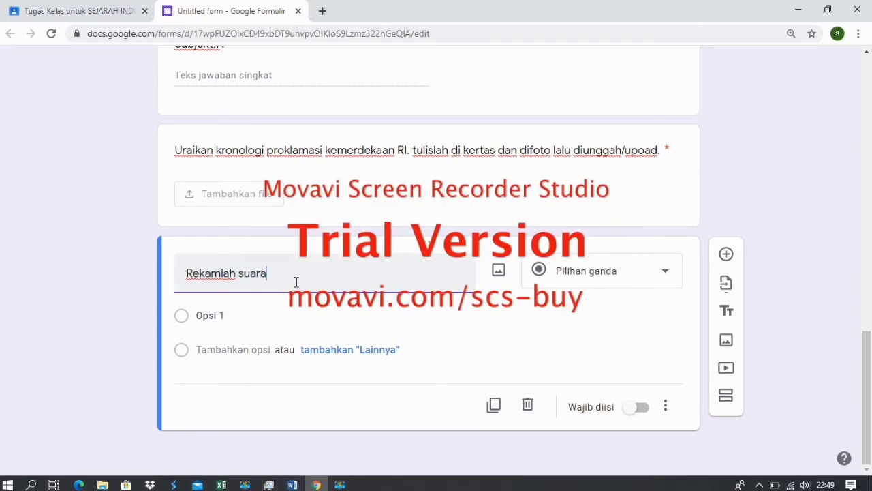
pyautogui.write(' kalian dari teks')
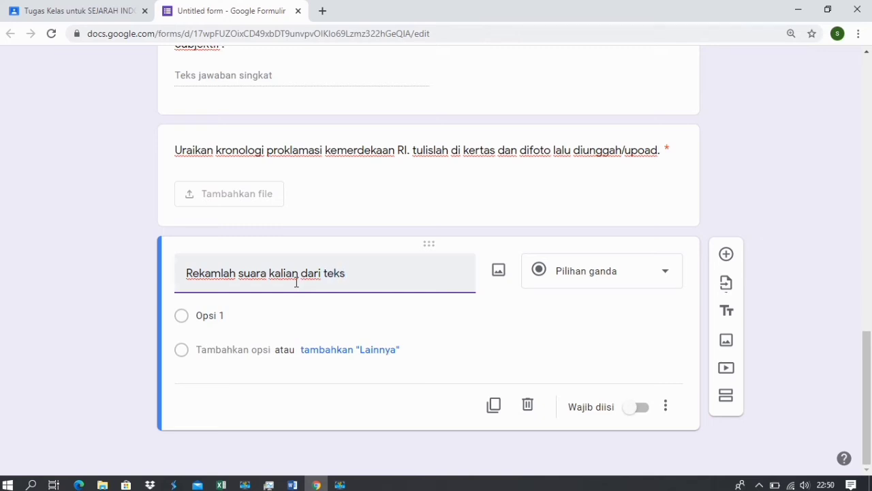
pyautogui.write('pembacaan')
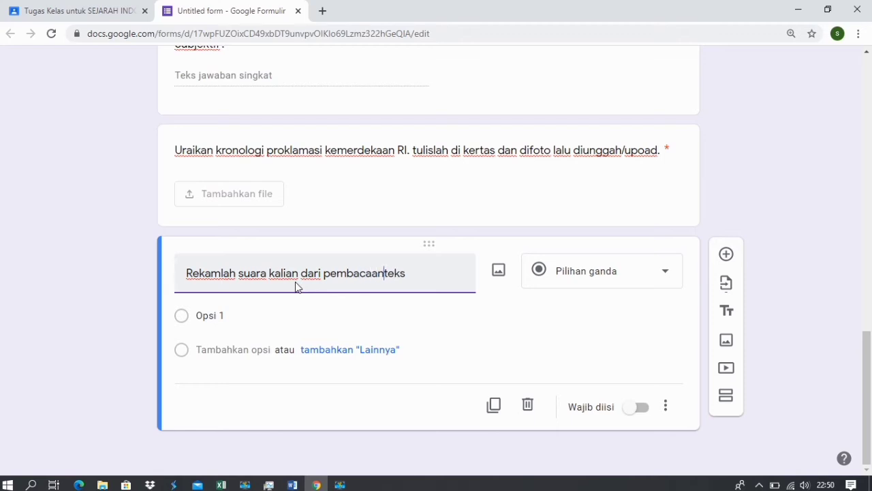
pyautogui.press('End')
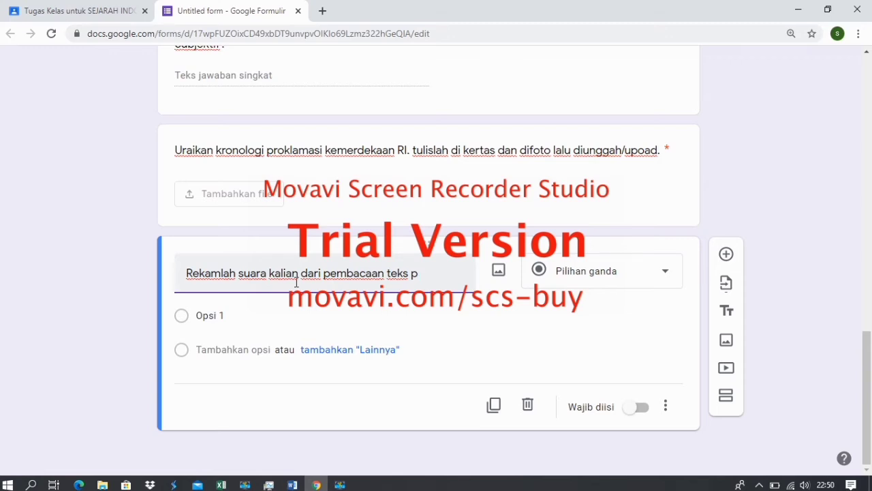
pyautogui.write('proklamasi. Un')
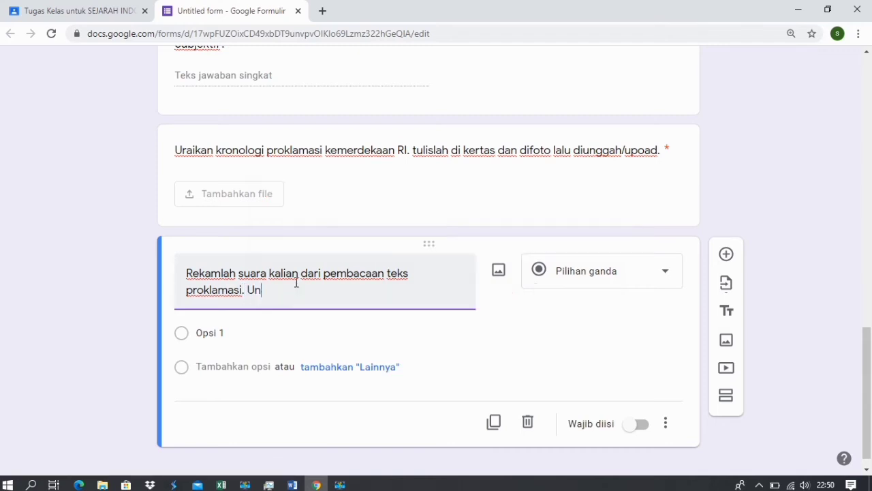
pyautogui.write('ggahlah file tersebut.')
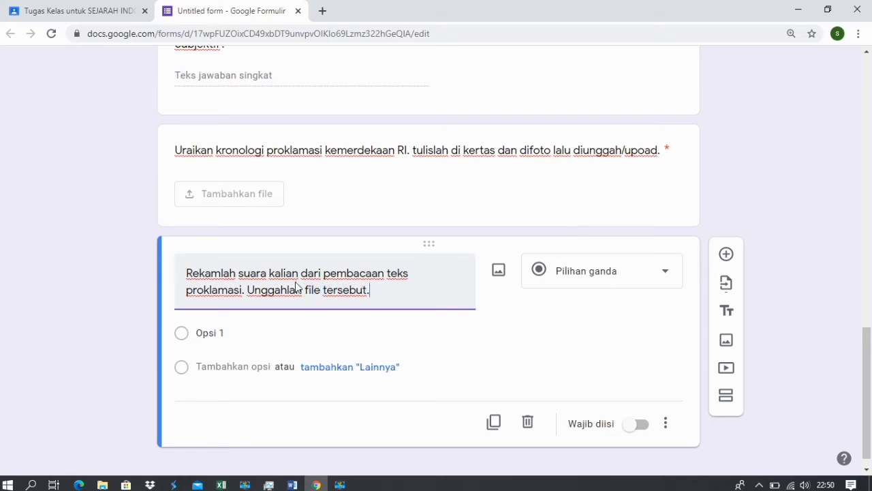
pyautogui.click(650, 274)
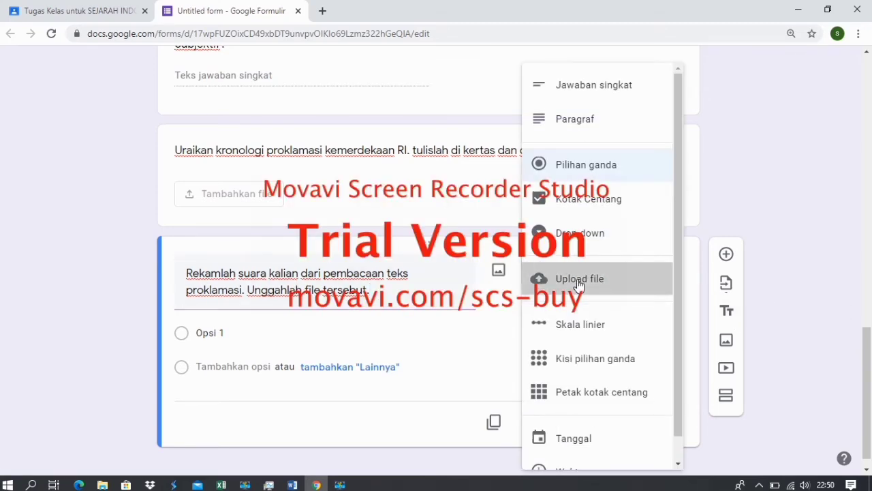
# Make the recording question a file upload that accepts only Audio files.
pyautogui.click(578, 279)
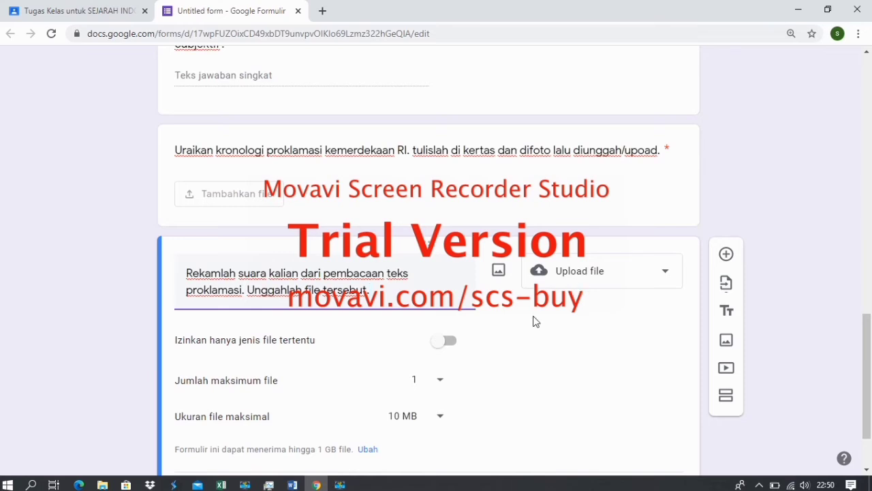
pyautogui.click(445, 344)
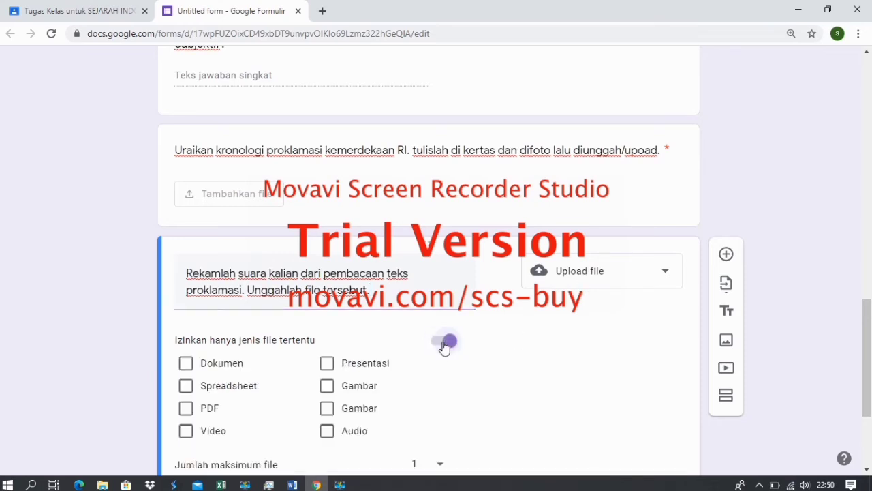
pyautogui.click(327, 432)
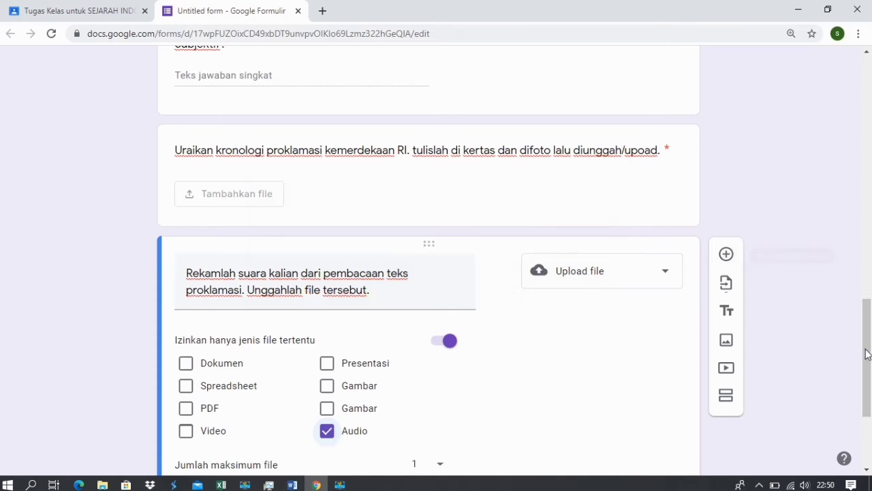
pyautogui.moveTo(864, 353); pyautogui.dragTo(871, 336)
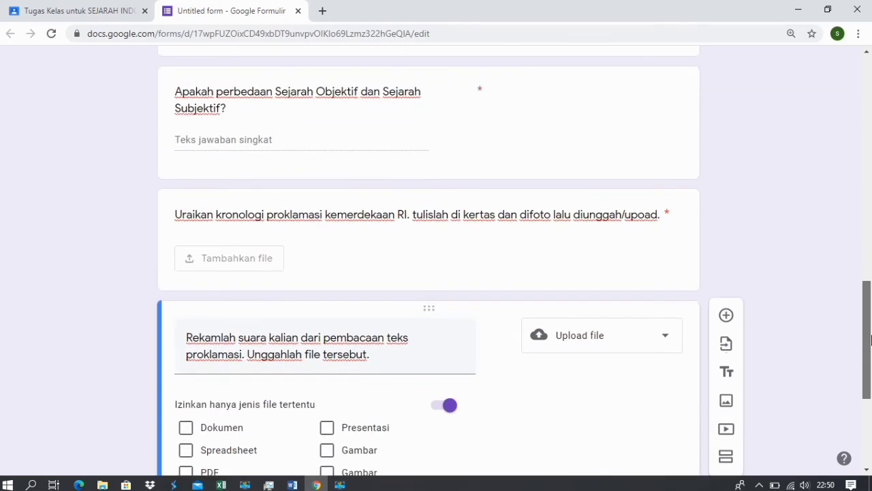
# Restrict the Uraikan proclamation chronology question to image uploads only.
pyautogui.click(574, 239)
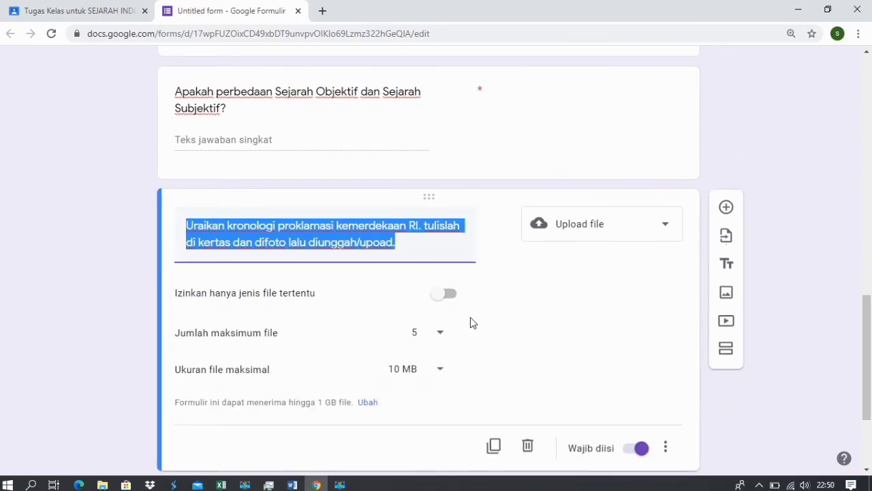
pyautogui.click(443, 295)
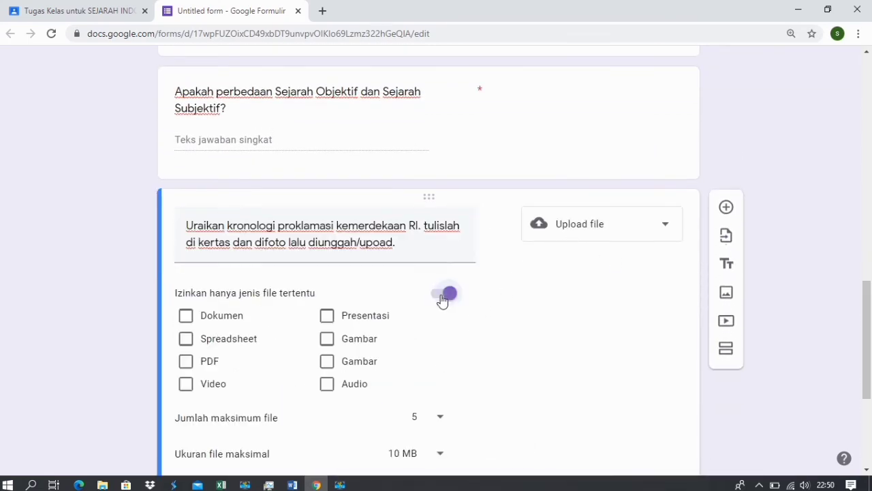
pyautogui.click(327, 339)
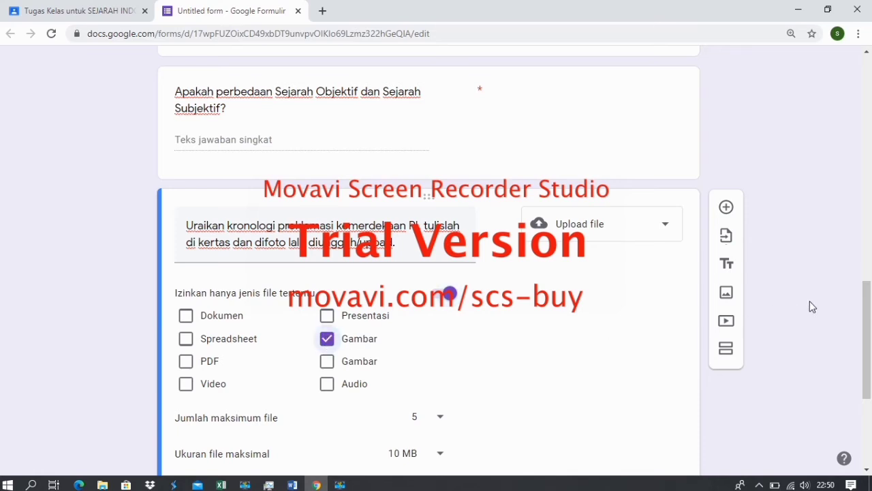
pyautogui.moveTo(867, 320)
pyautogui.mouseDown()
pyautogui.moveTo(868, 392)
pyautogui.moveTo(867, 307)
pyautogui.mouseUp()
# Mark the voice-recording question as required.
pyautogui.click(523, 208)
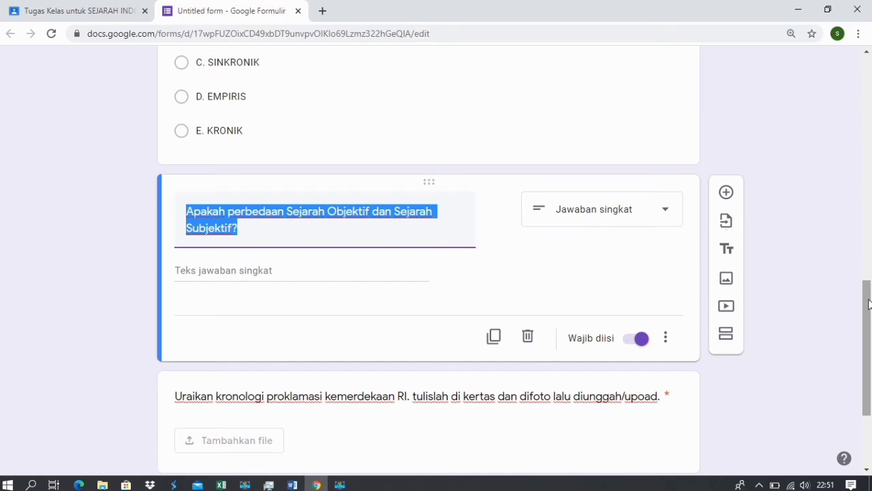
pyautogui.moveTo(869, 304); pyautogui.dragTo(867, 392)
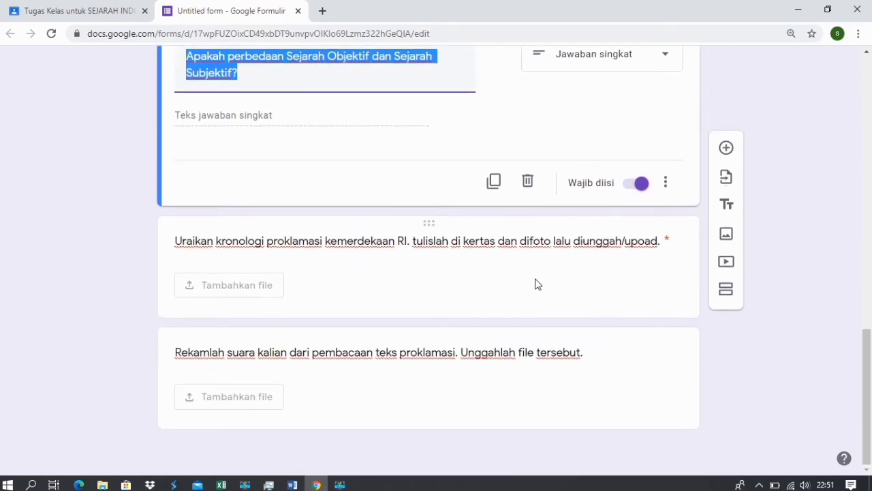
pyautogui.click(536, 284)
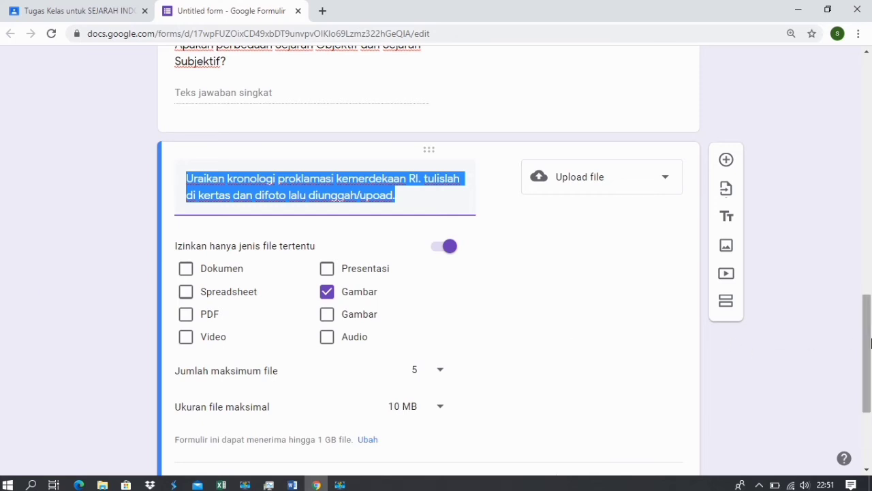
pyautogui.moveTo(867, 343); pyautogui.dragTo(861, 429)
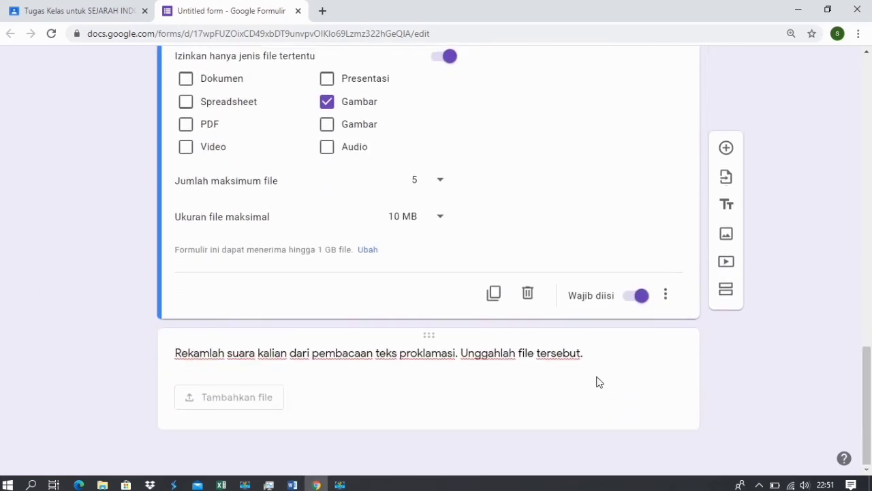
pyautogui.click(590, 356)
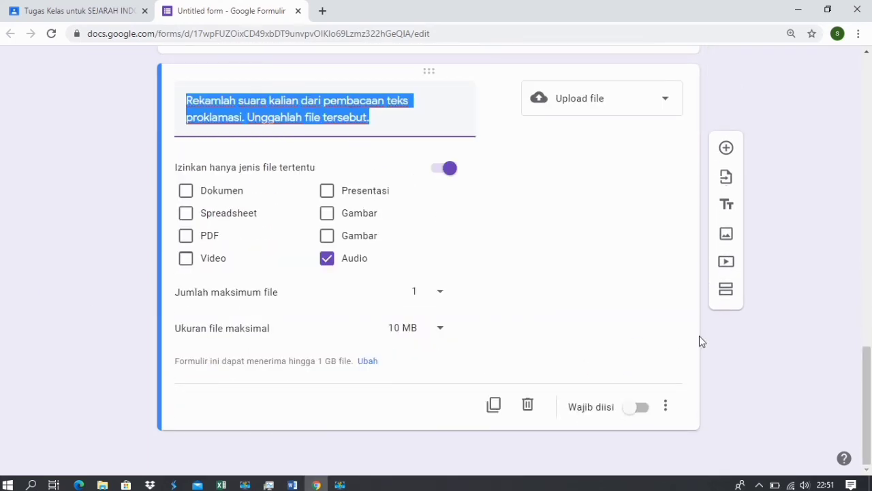
pyautogui.click(630, 415)
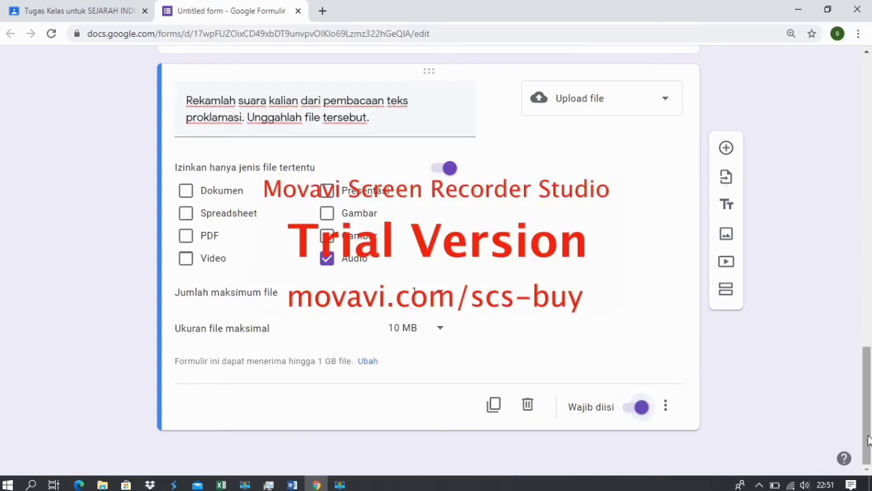
pyautogui.moveTo(869, 439); pyautogui.dragTo(871, 125)
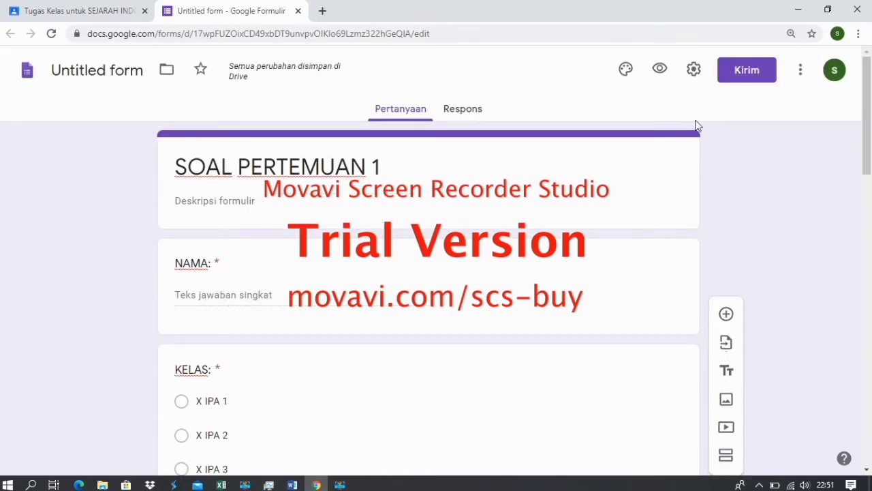
# Open the form's Setelan and view the Presentasi settings.
pyautogui.click(694, 71)
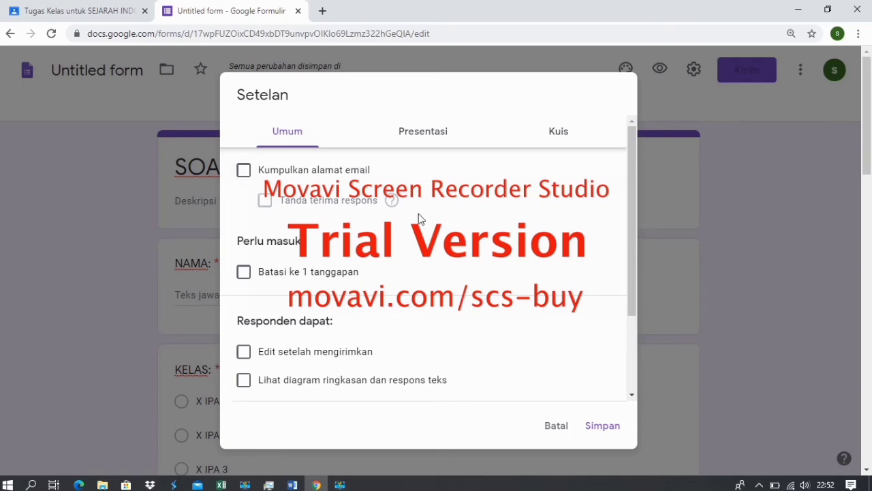
pyautogui.click(424, 133)
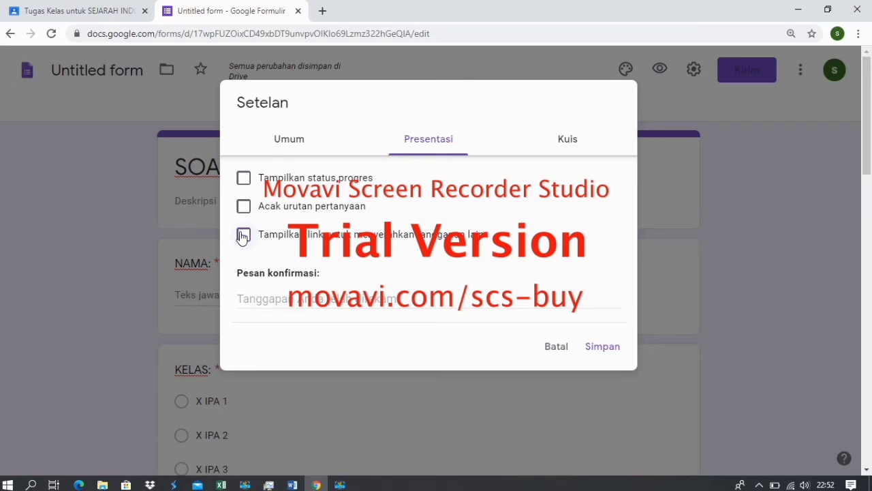
# Set the confirmation message to 'Terima Kasih' and go to the Kuis settings.
pyautogui.click(320, 300)
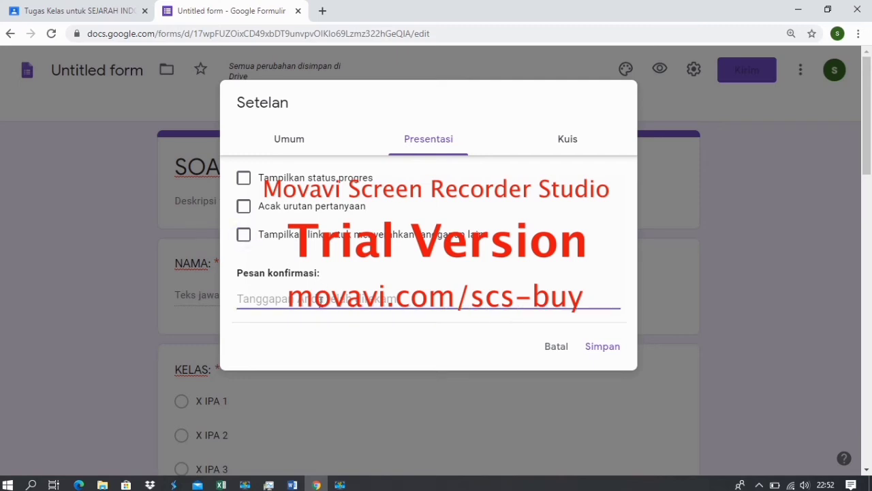
pyautogui.write('Ter')
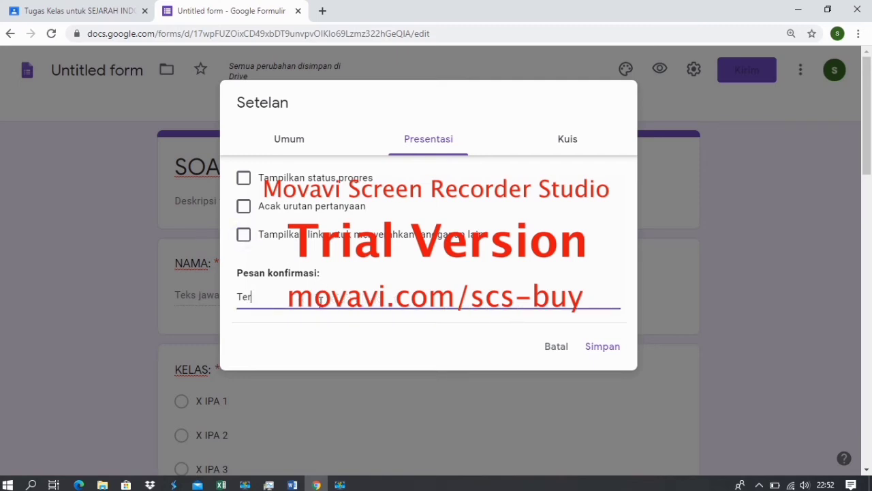
pyautogui.write('ima Kasih')
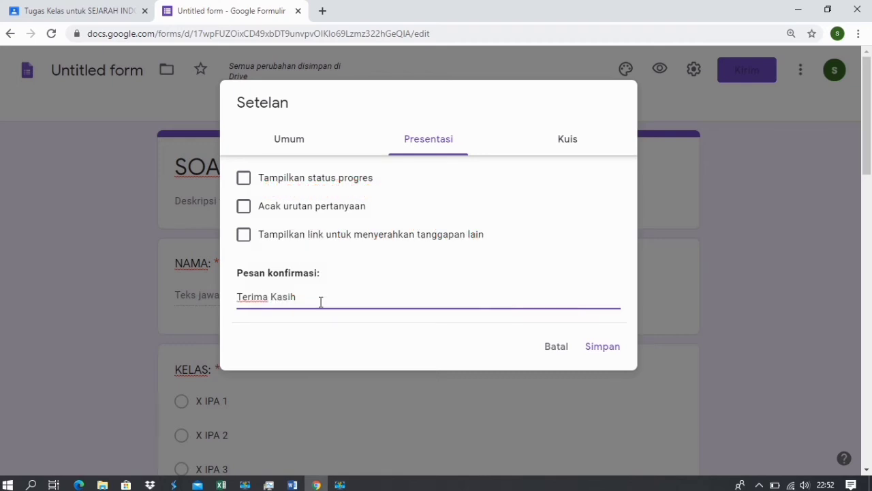
pyautogui.click(576, 151)
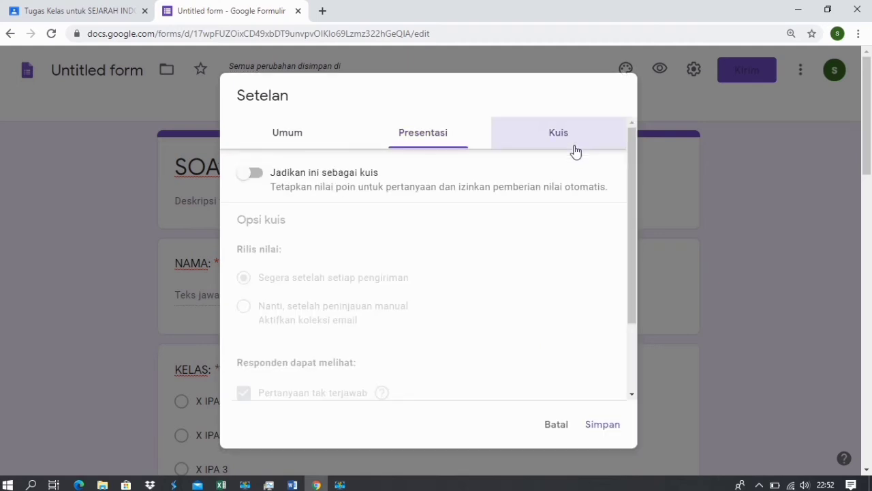
# Turn on quiz mode, hide missed questions, correct answers and point values, and save.
pyautogui.click(254, 175)
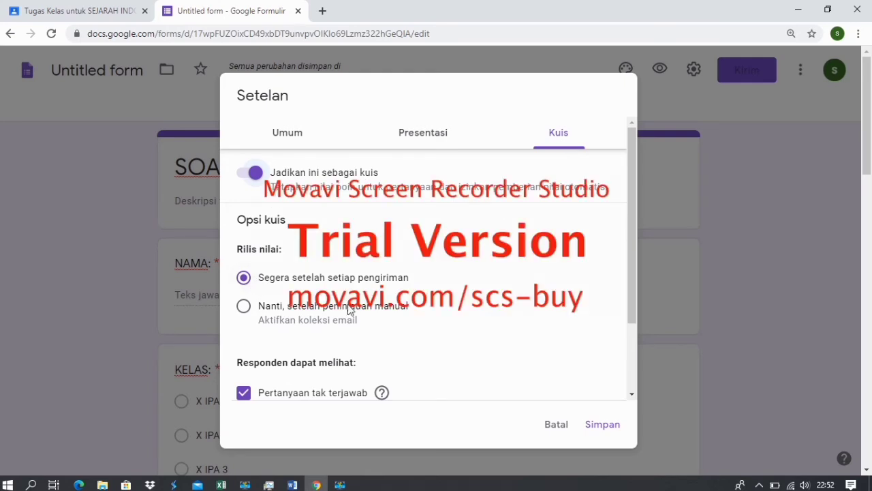
pyautogui.moveTo(630, 219); pyautogui.dragTo(637, 320)
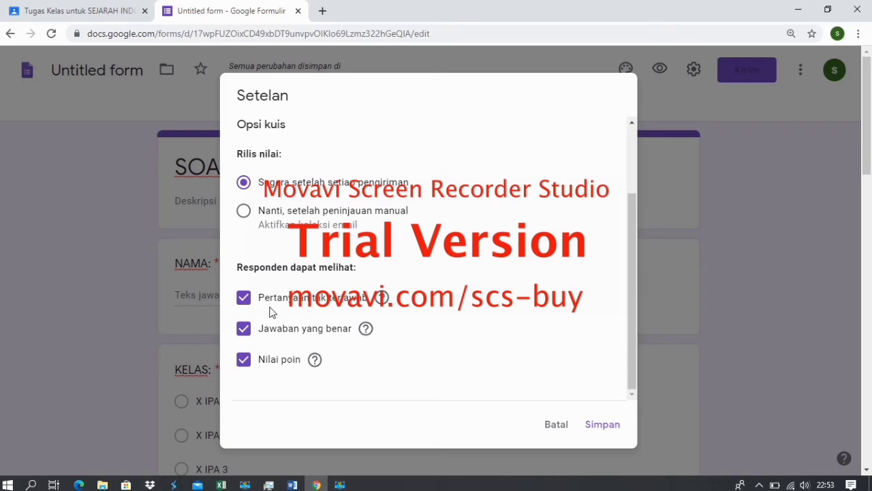
pyautogui.click(244, 299)
pyautogui.click(244, 329)
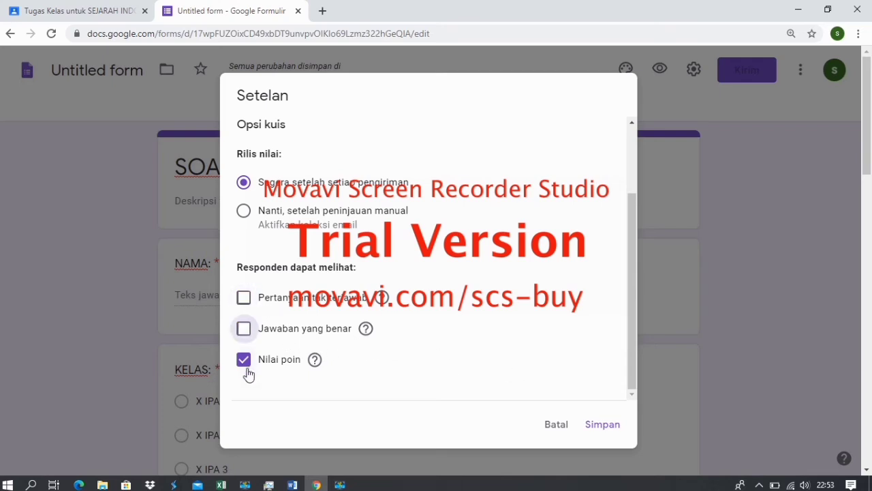
pyautogui.click(245, 366)
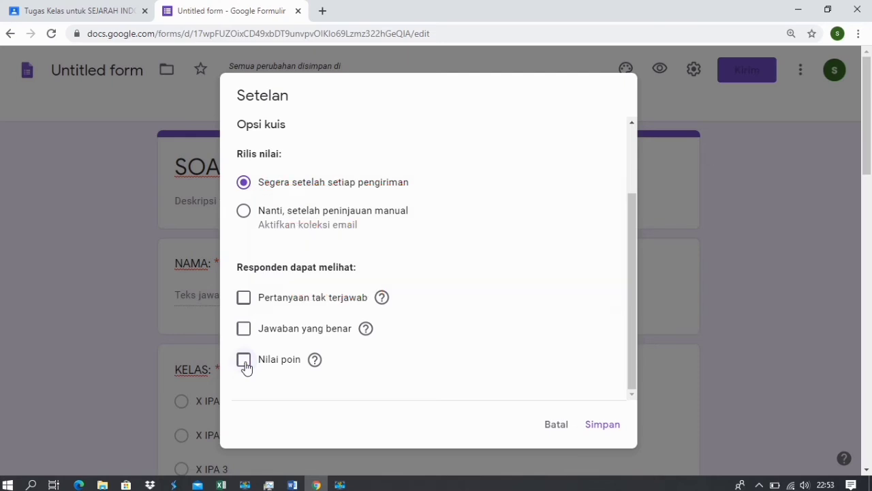
pyautogui.click(599, 429)
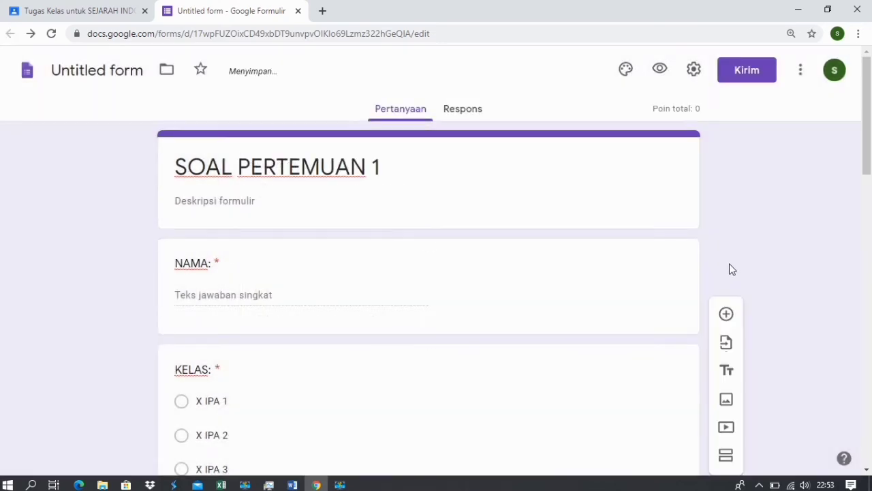
# Mark B. KRONOLOGI correct on the historical-events grouping question and give it 10 points.
pyautogui.moveTo(866, 119); pyautogui.dragTo(866, 255)
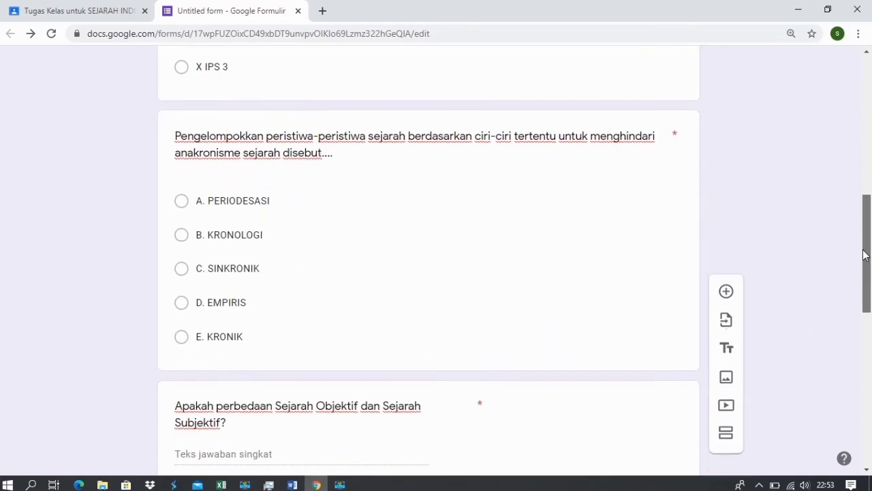
pyautogui.click(557, 147)
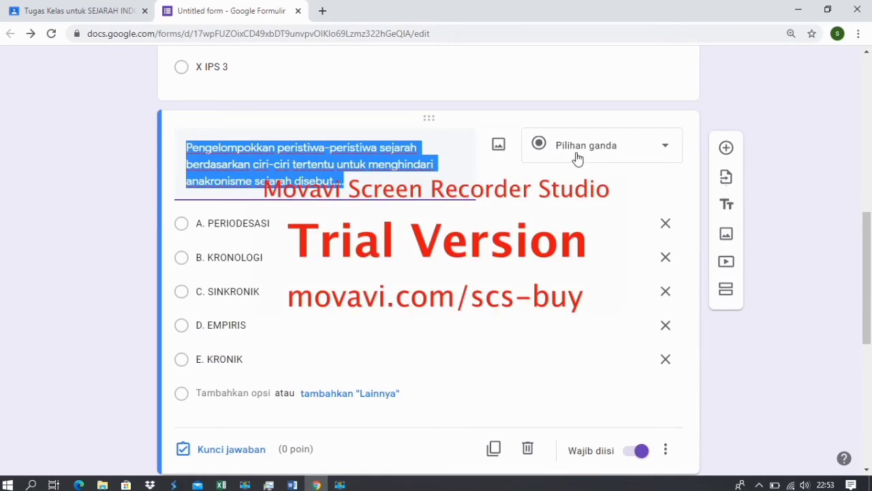
pyautogui.moveTo(867, 226); pyautogui.dragTo(867, 267)
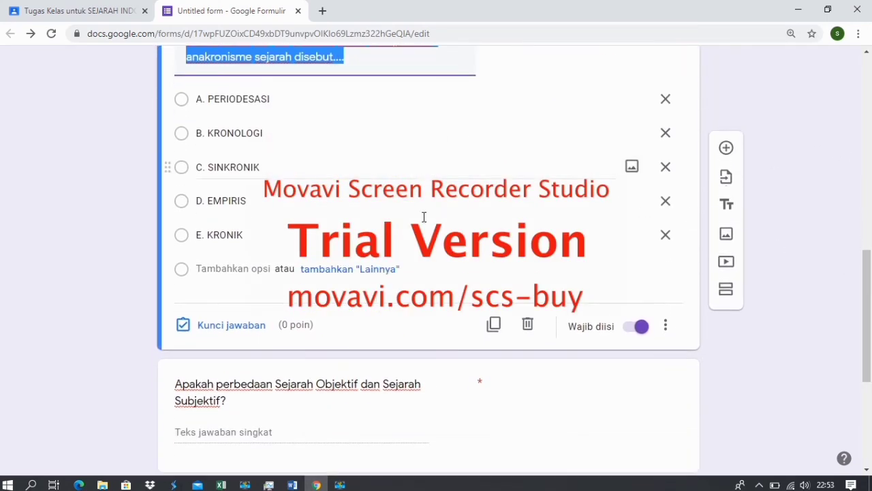
pyautogui.click(231, 325)
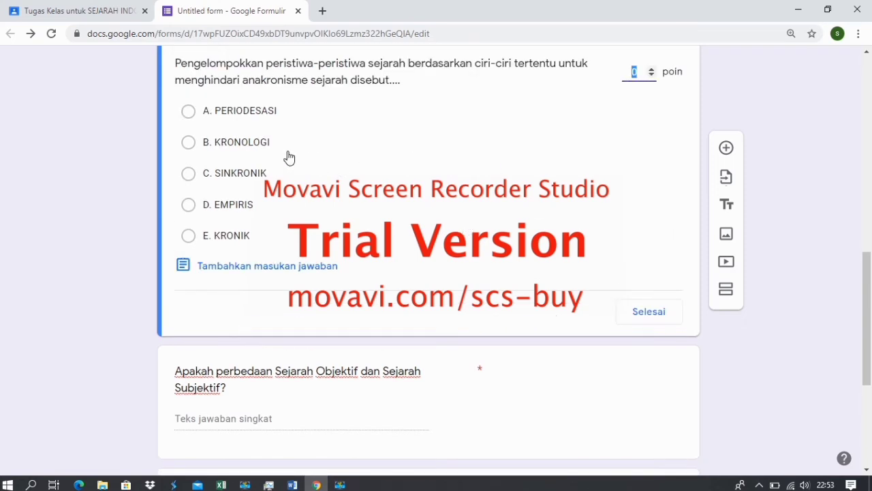
pyautogui.click(188, 143)
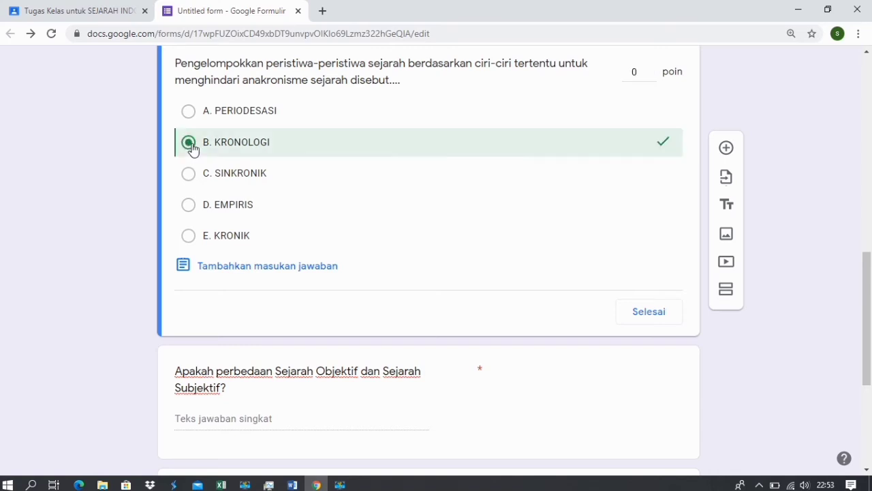
pyautogui.moveTo(868, 294); pyautogui.dragTo(870, 265)
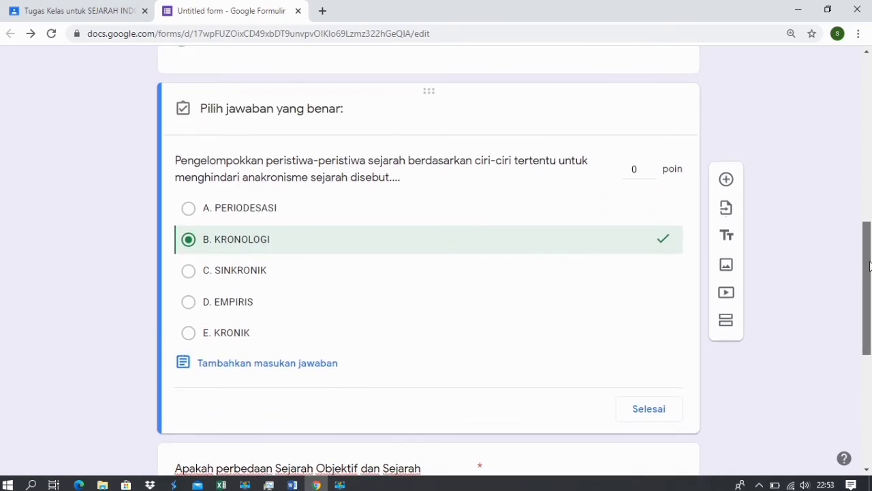
pyautogui.click(642, 168)
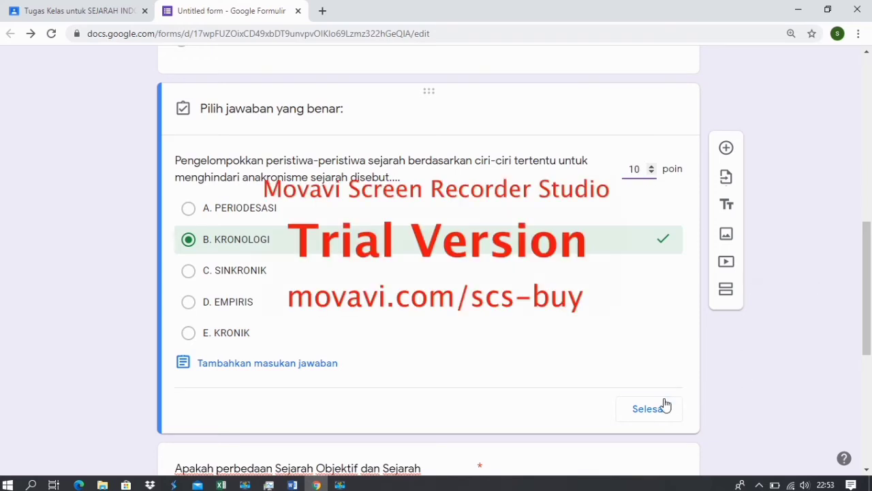
pyautogui.click(647, 409)
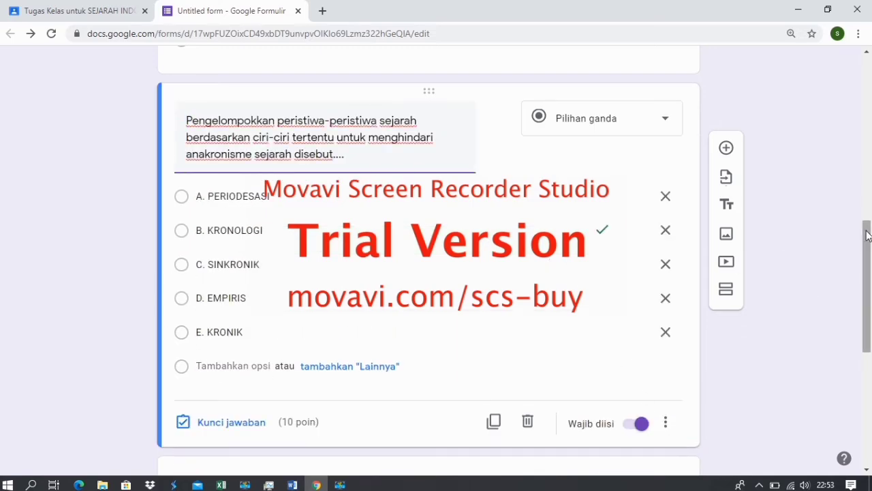
pyautogui.scroll(-5, 867, 235)
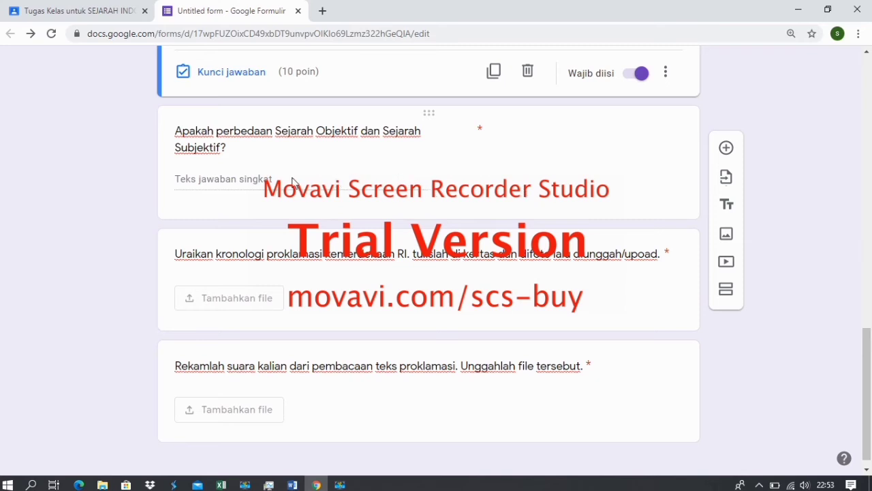
# Look over the short-answer question and the rest of the form, then return to Classroom.
pyautogui.click(226, 180)
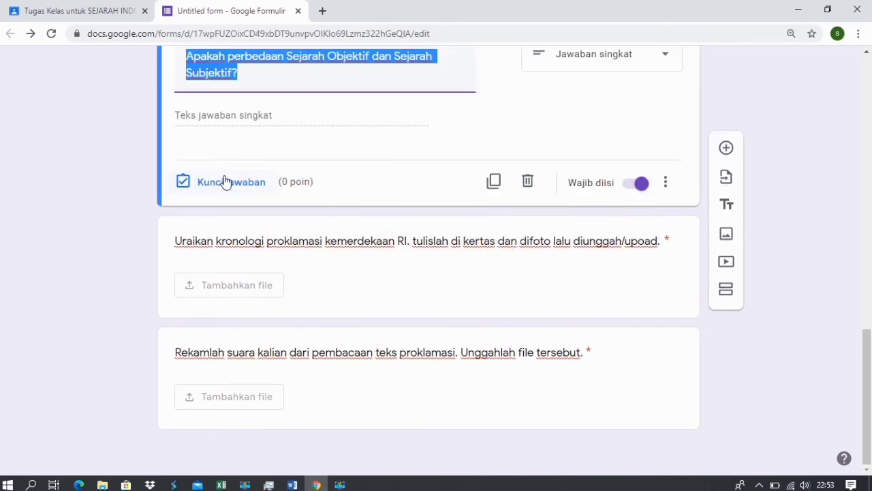
pyautogui.click(275, 73)
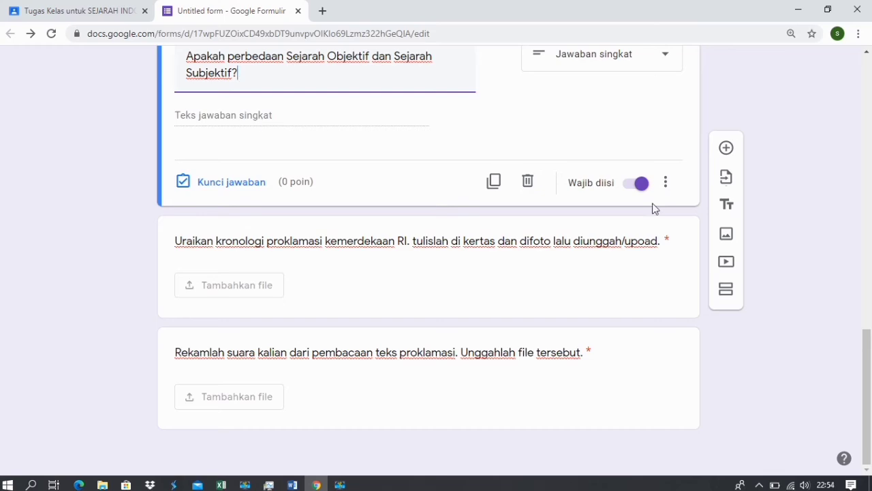
pyautogui.moveTo(871, 373); pyautogui.dragTo(871, 38)
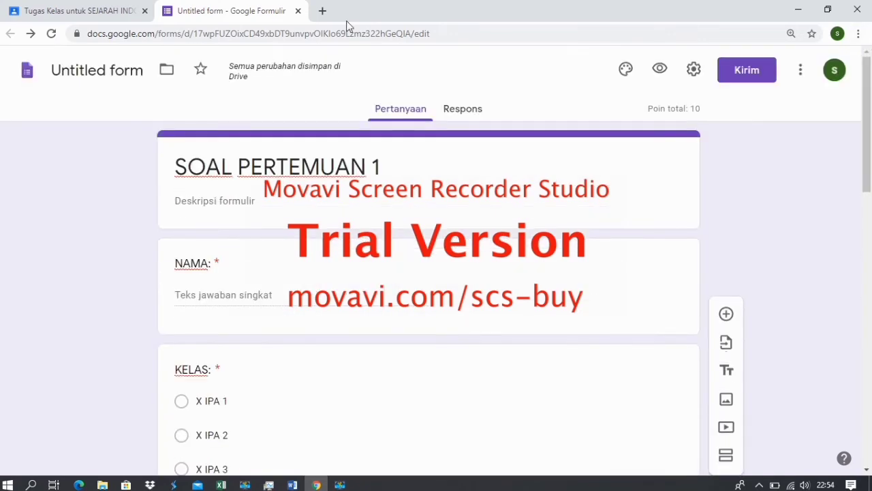
pyautogui.click(105, 14)
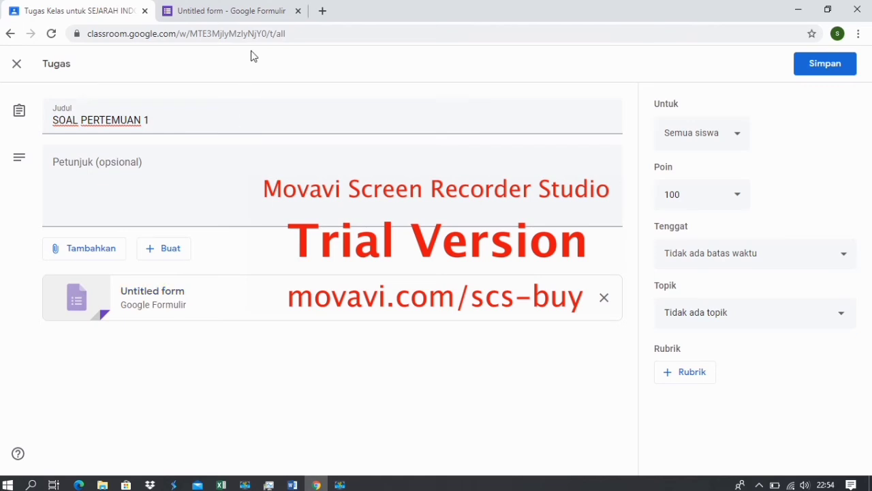
# Check the quiz form, then save the SOAL PERTEMUAN 1 assignment in Classroom.
pyautogui.click(239, 12)
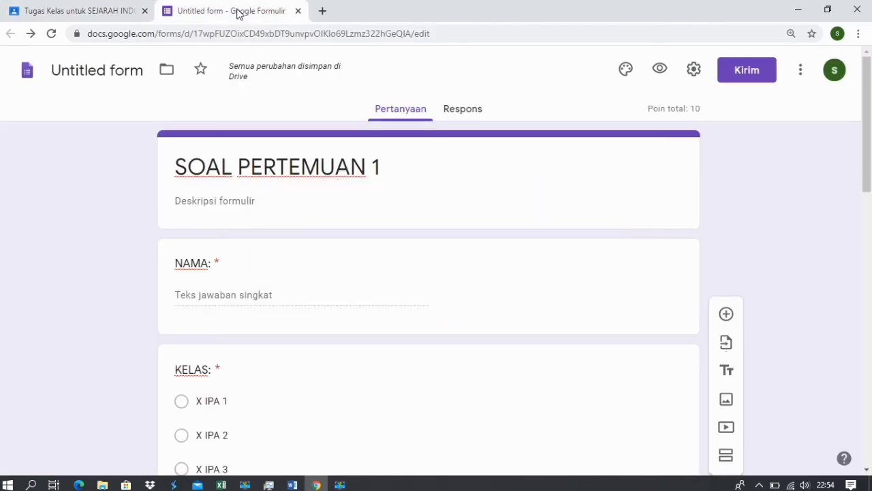
pyautogui.click(114, 12)
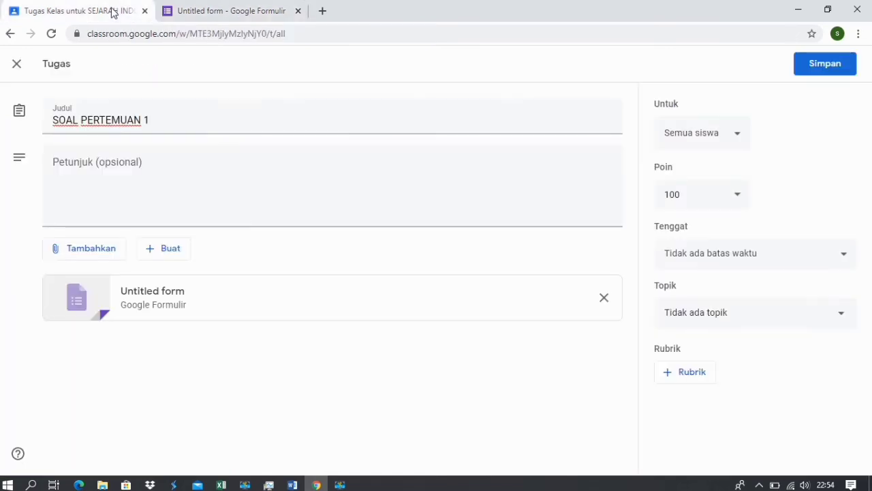
pyautogui.click(829, 67)
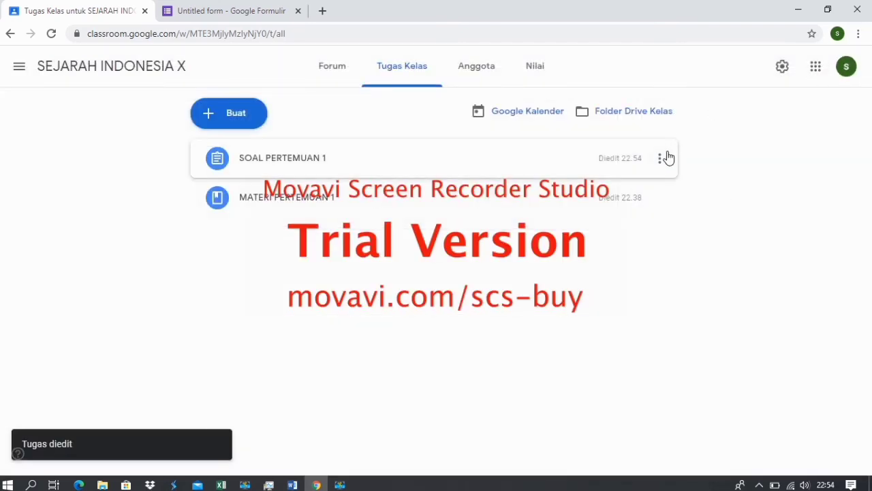
# Reopen the SOAL PERTEMUAN 1 assignment for editing and go back to the form editor.
pyautogui.click(660, 158)
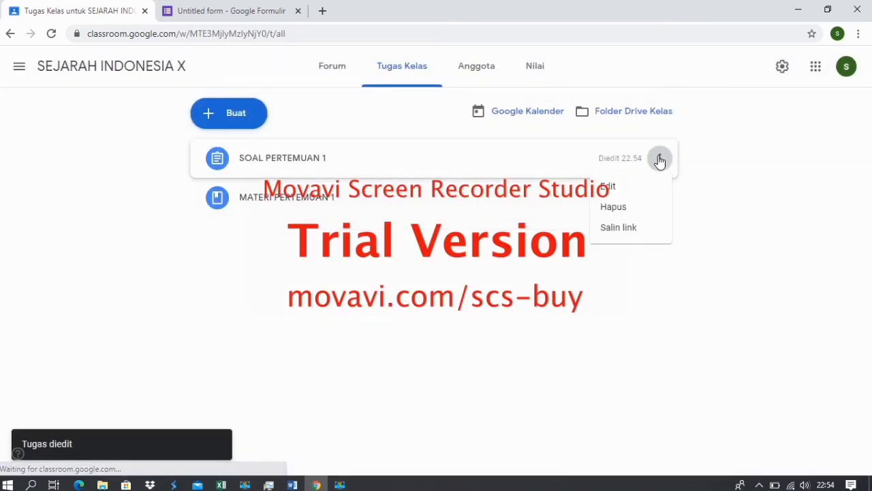
pyautogui.click(609, 188)
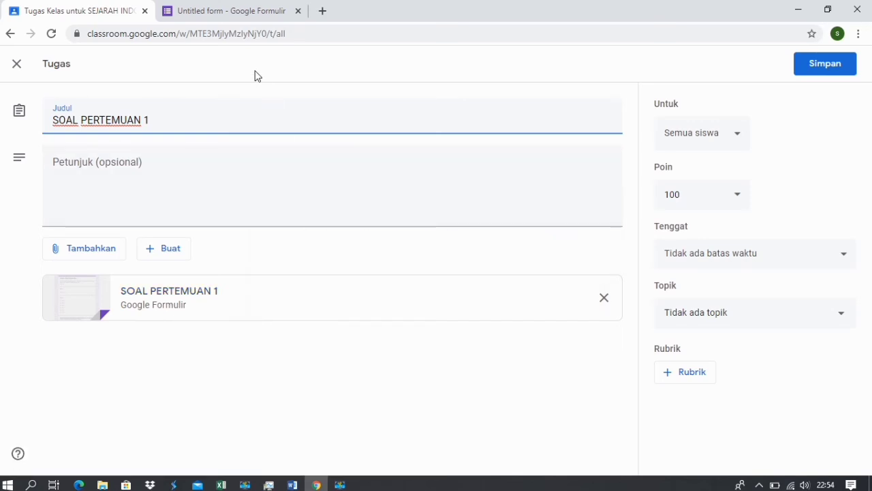
pyautogui.click(225, 14)
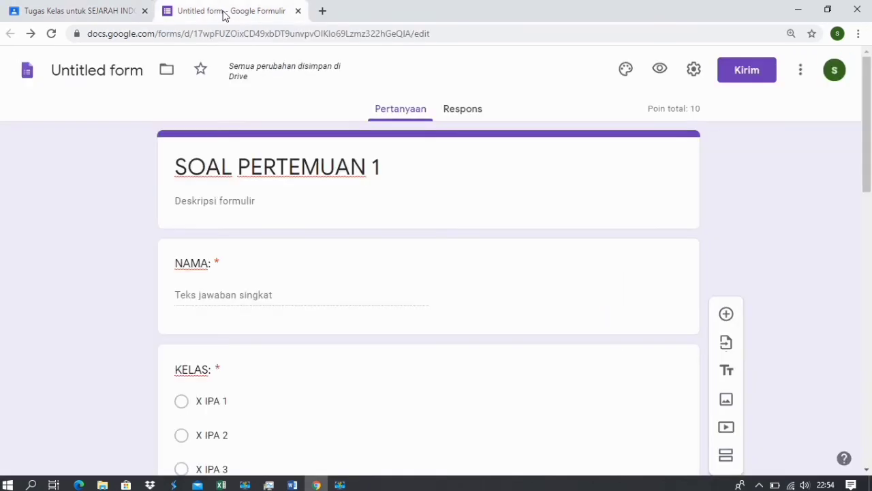
# Replace the 'Untitled form' file name with 'Soal Pertemuan 1', then return to the Classroom tab.
pyautogui.click(131, 70)
pyautogui.moveTo(145, 70); pyautogui.dragTo(53, 71)
pyautogui.write('Soal P')
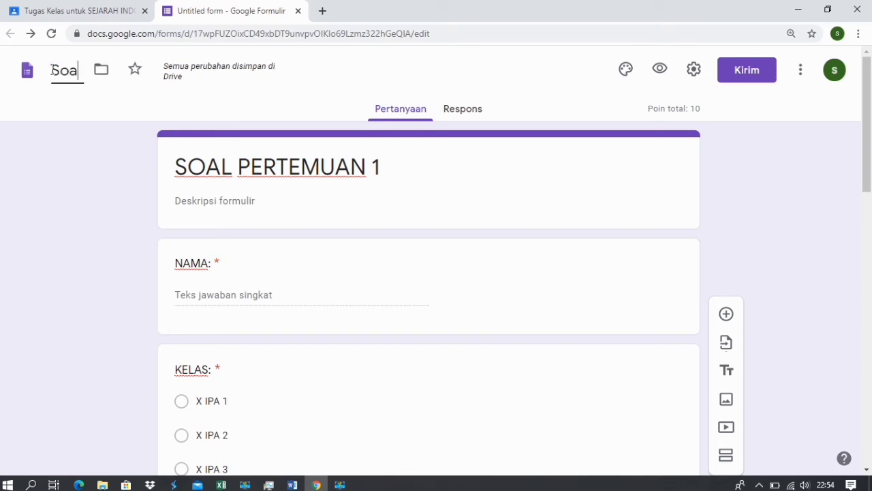
pyautogui.write('erte')
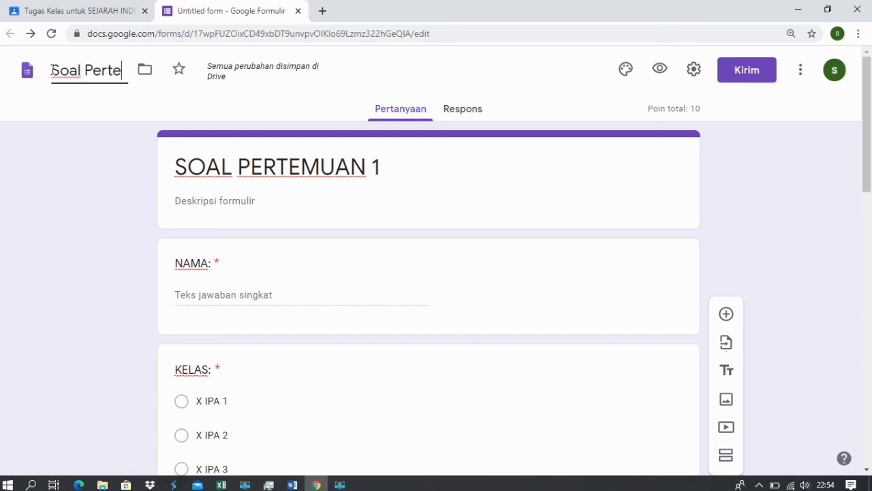
pyautogui.write('muan 1')
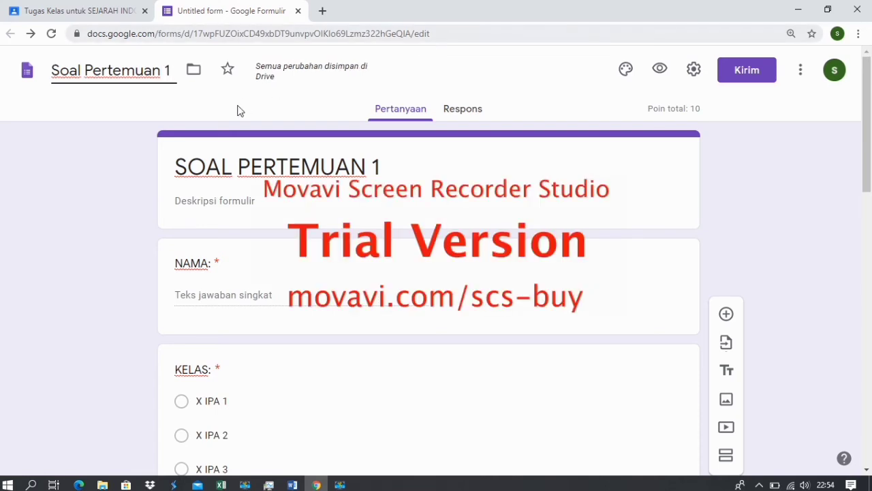
pyautogui.click(120, 152)
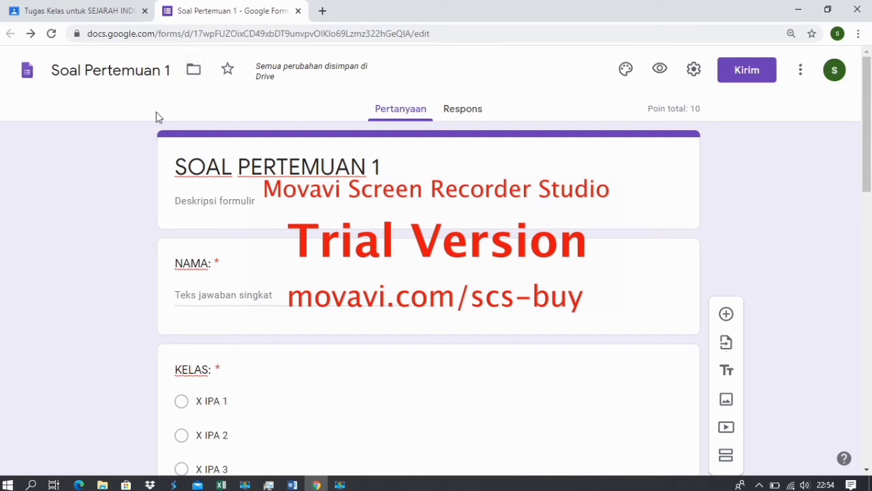
pyautogui.click(107, 13)
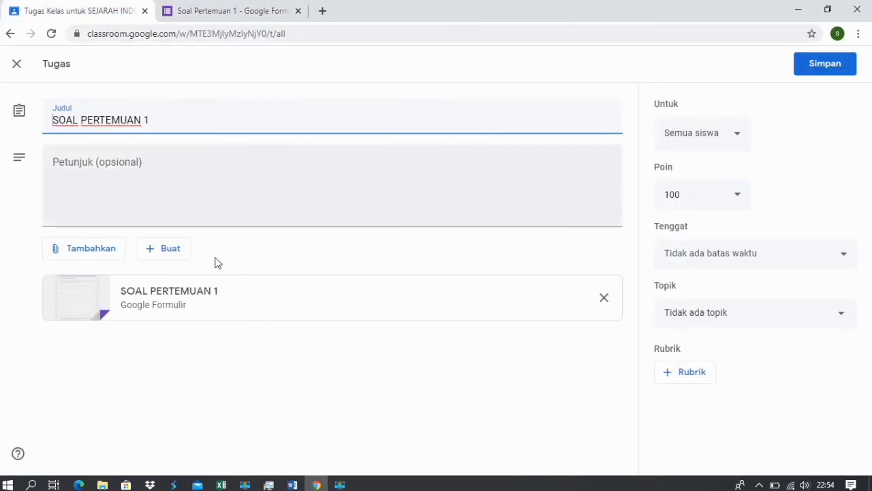
# Check the SOAL PERTEMUAN 1 respondent view with its NAMA: and KELAS: questions, closing both form tabs.
pyautogui.click(185, 294)
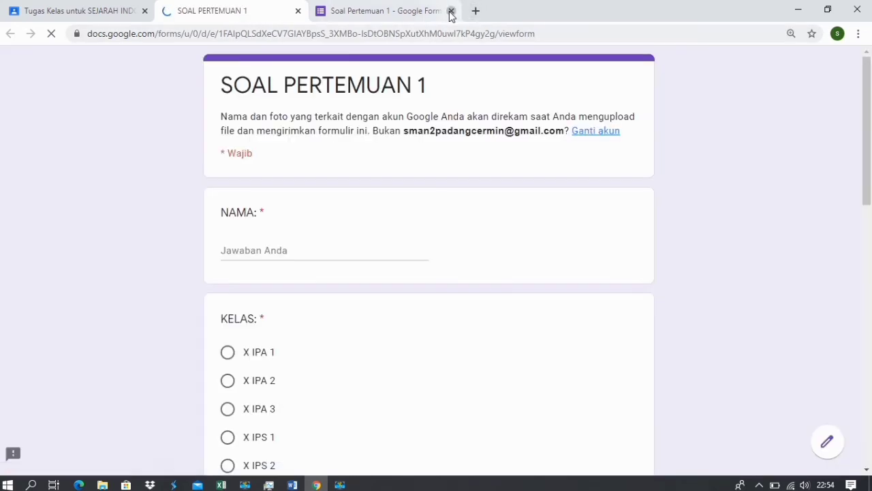
pyautogui.click(452, 11)
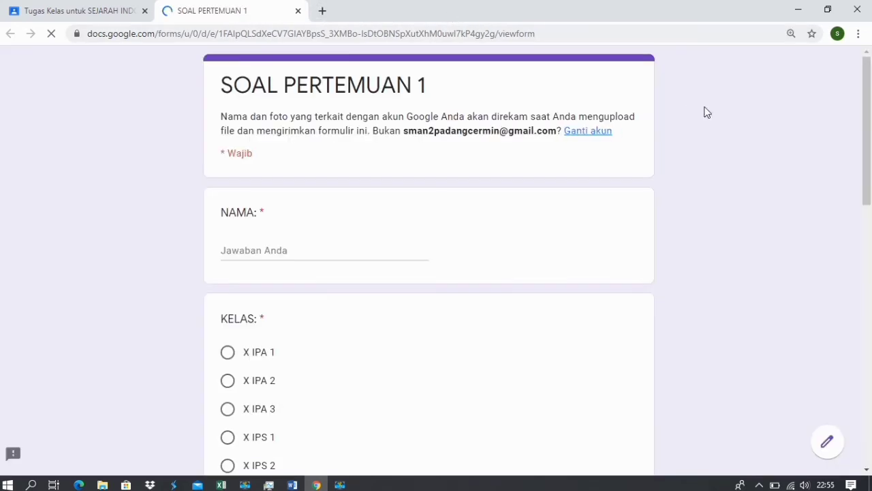
pyautogui.moveTo(863, 128); pyautogui.dragTo(869, 92)
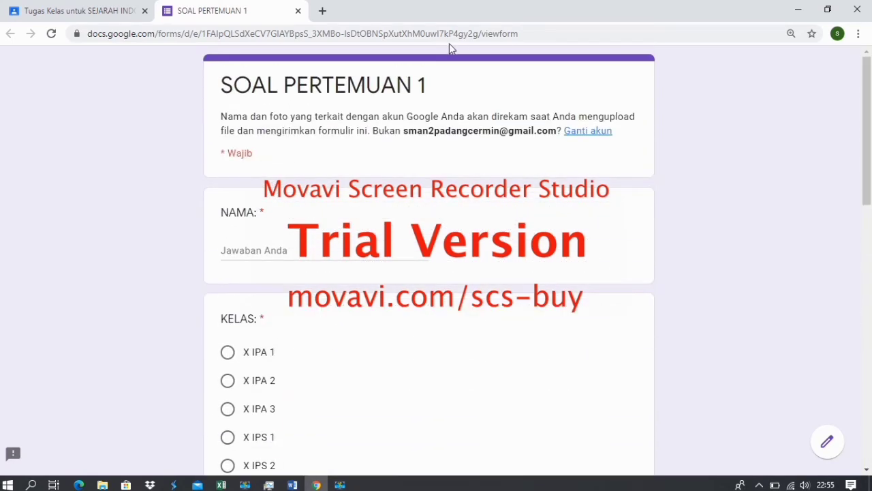
pyautogui.click(298, 11)
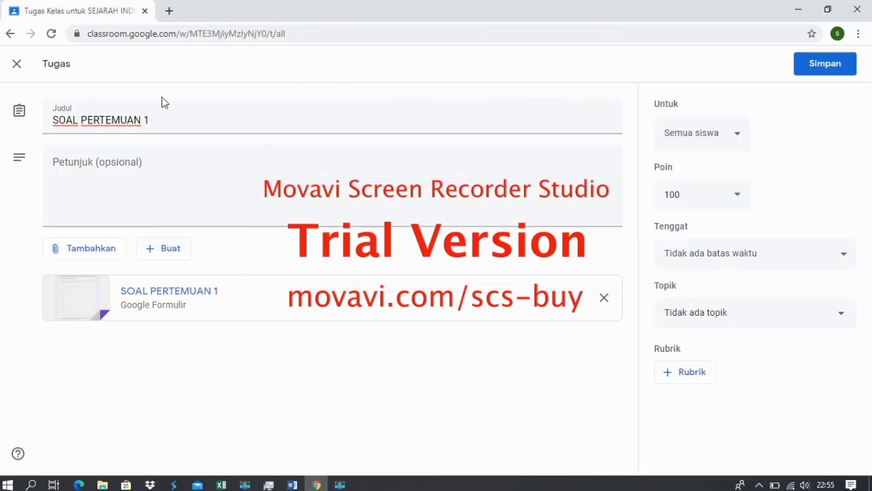
# Close the assignment editor, view the SEJARAH INDONESIA X stream, and start a new tab.
pyautogui.click(17, 66)
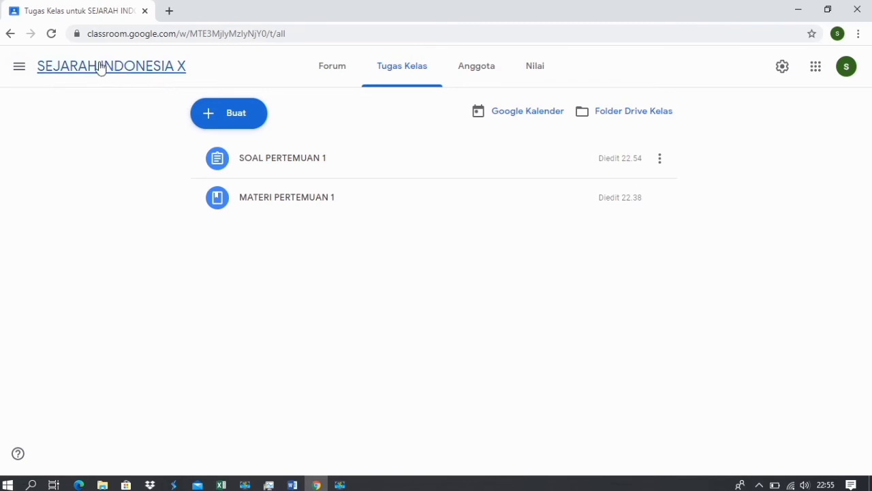
pyautogui.click(90, 70)
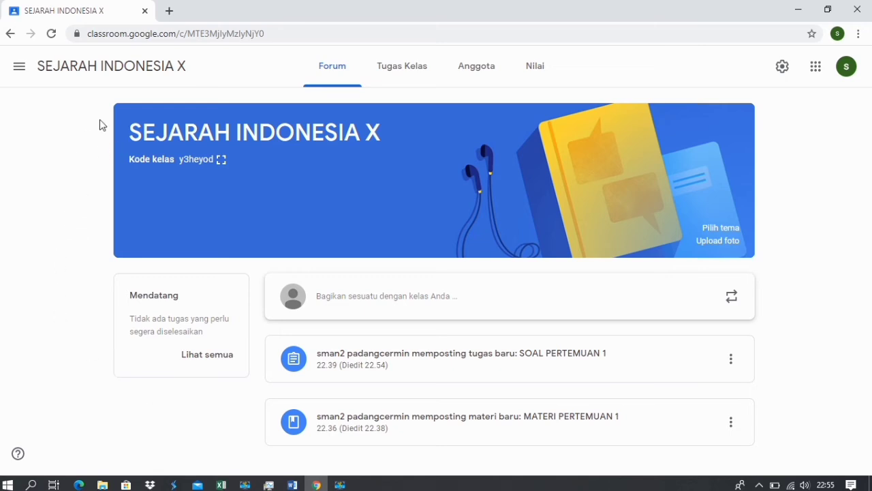
pyautogui.click(169, 11)
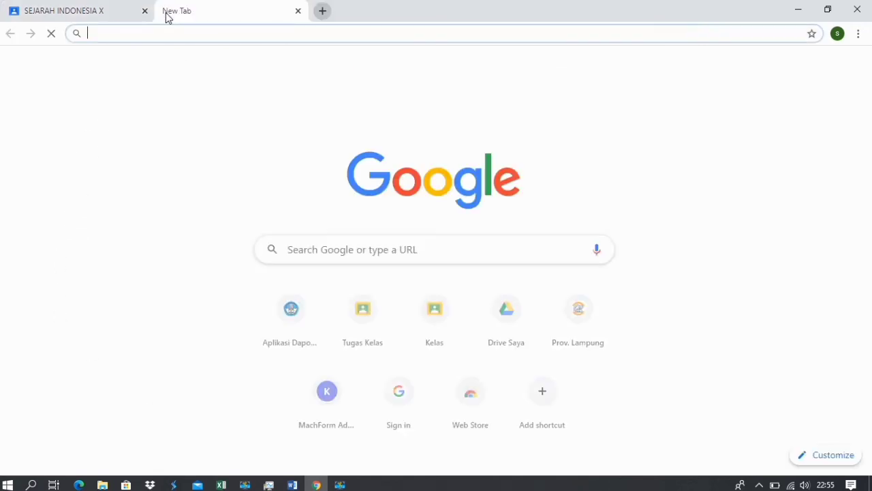
# Load Google Drive's My Drive at drive.google.com by entering 'drive' in the address bar.
pyautogui.click(165, 30)
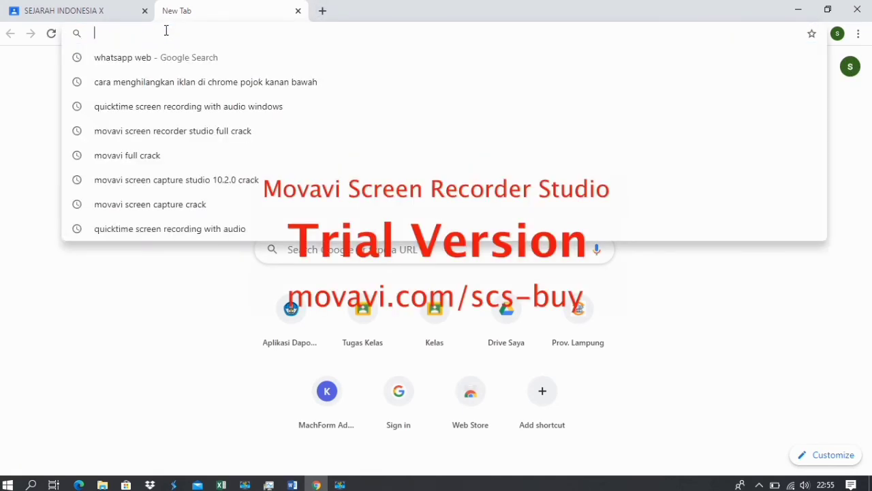
pyautogui.write('drive')
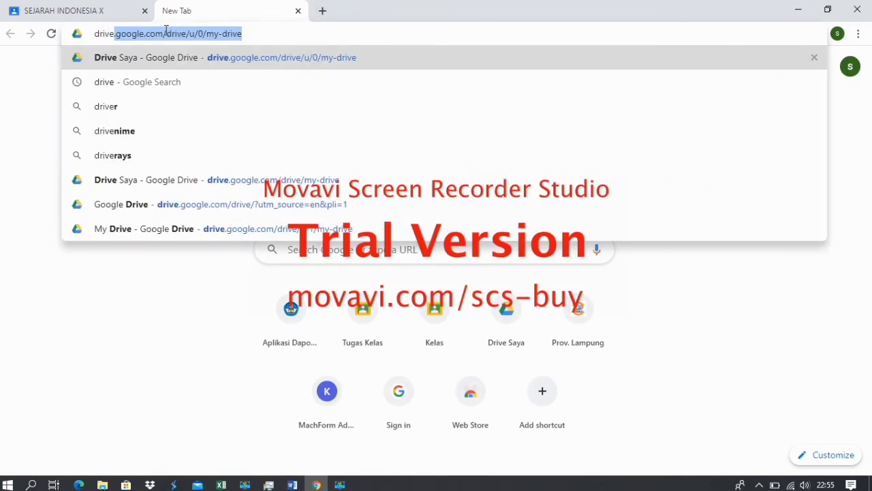
pyautogui.press('Return')
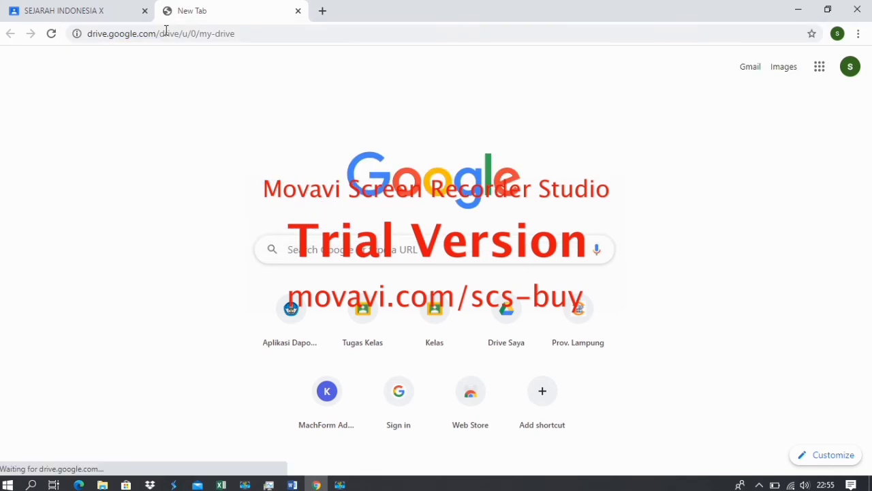
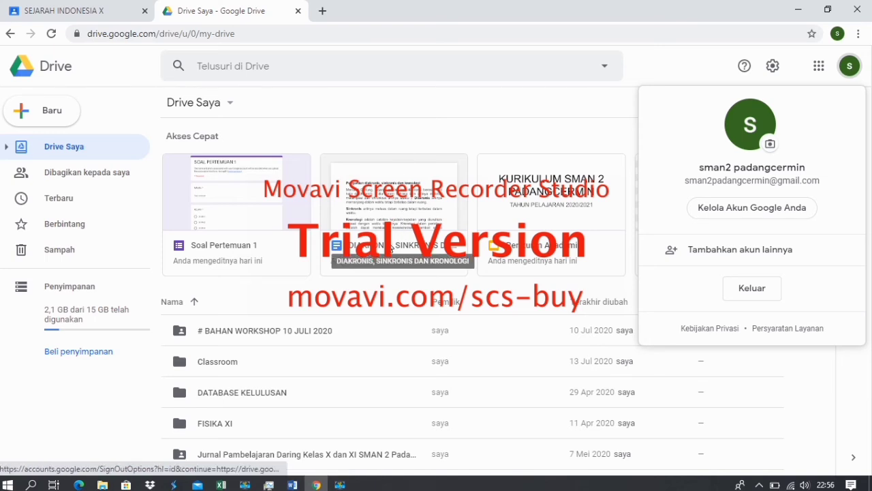
# Share the DIAKRONIS document's link with anyone who has it, at Pengakses lihat-saja (view-only) access.
pyautogui.click(392, 240)
pyautogui.rightClick(392, 245)
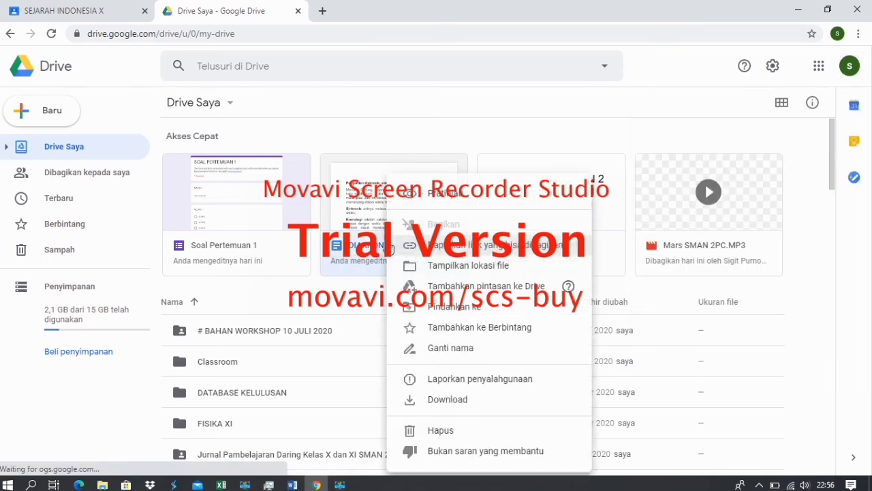
pyautogui.click(434, 247)
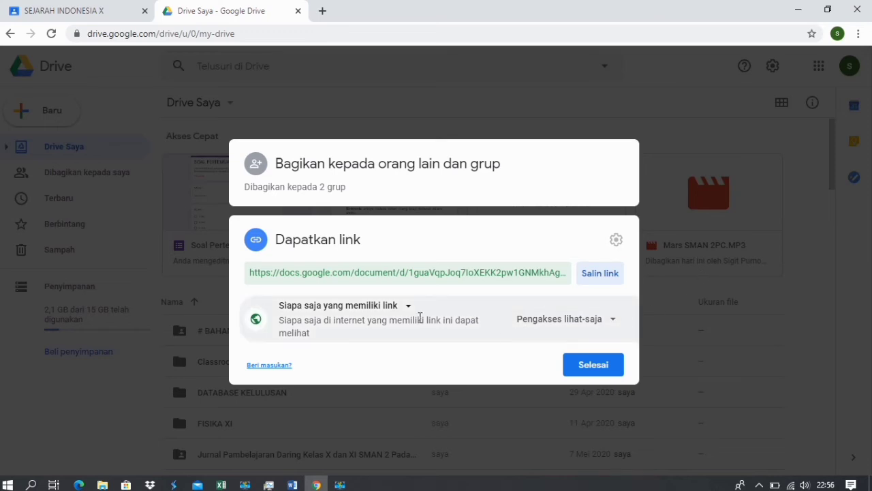
pyautogui.click(396, 308)
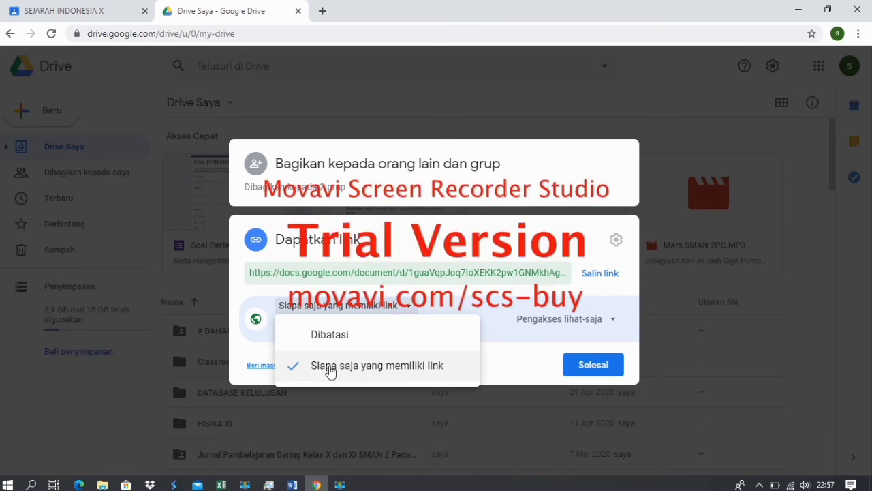
pyautogui.click(329, 368)
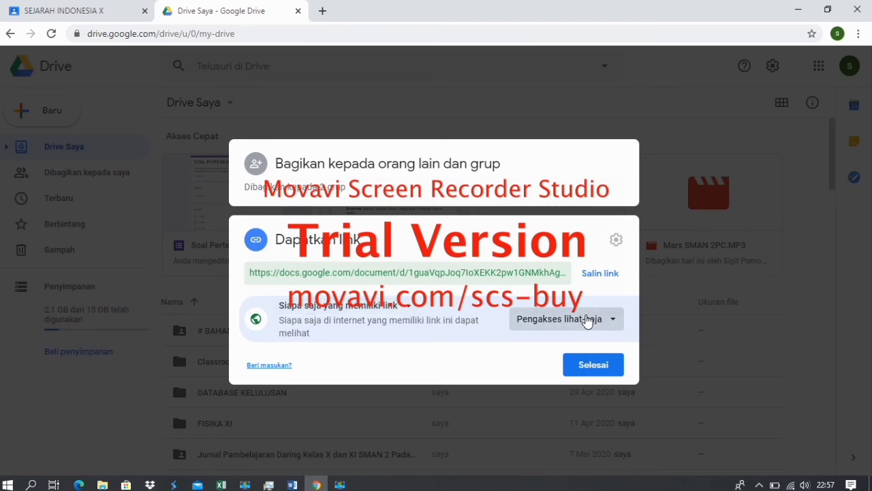
pyautogui.click(587, 320)
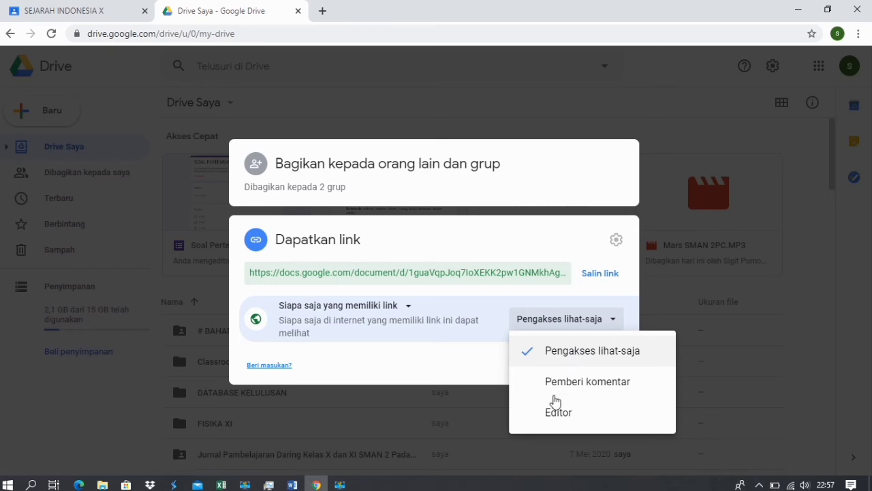
pyautogui.click(559, 355)
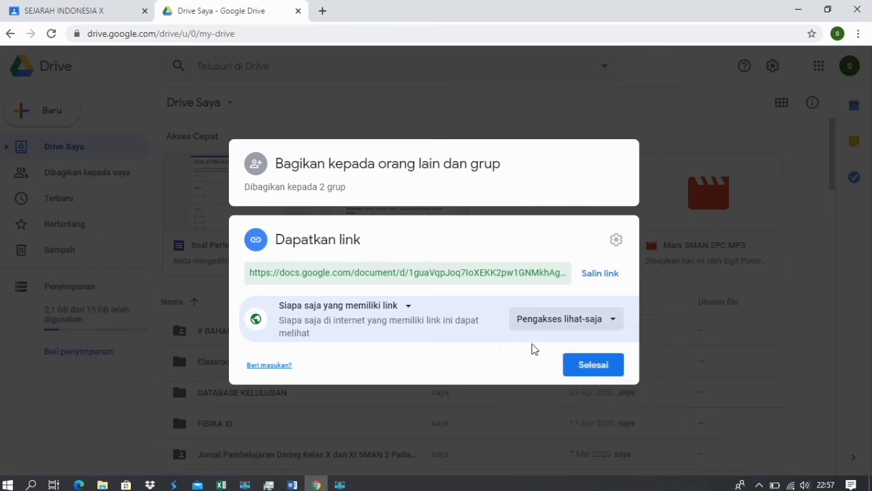
pyautogui.click(592, 366)
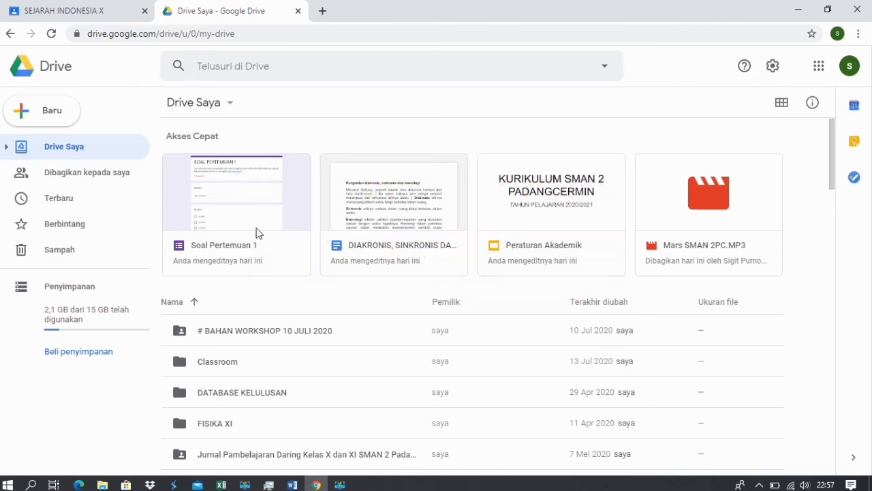
pyautogui.doubleClick(229, 235)
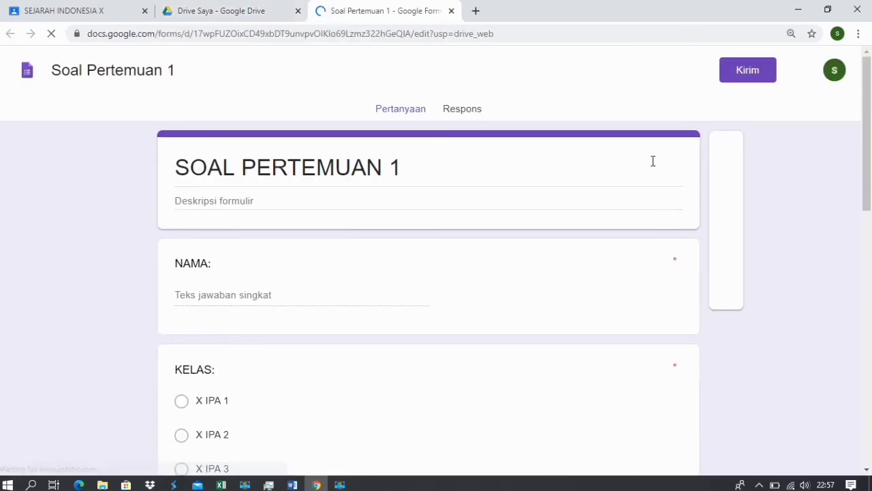
pyautogui.click(461, 111)
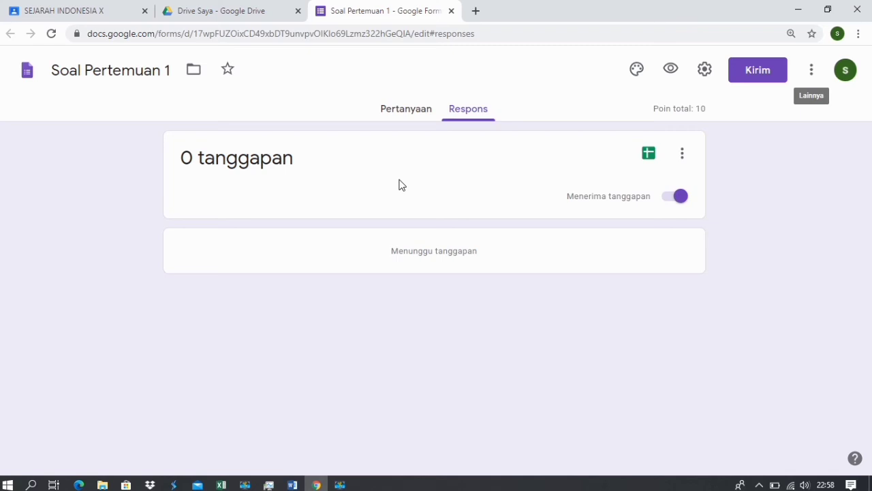
pyautogui.click(452, 11)
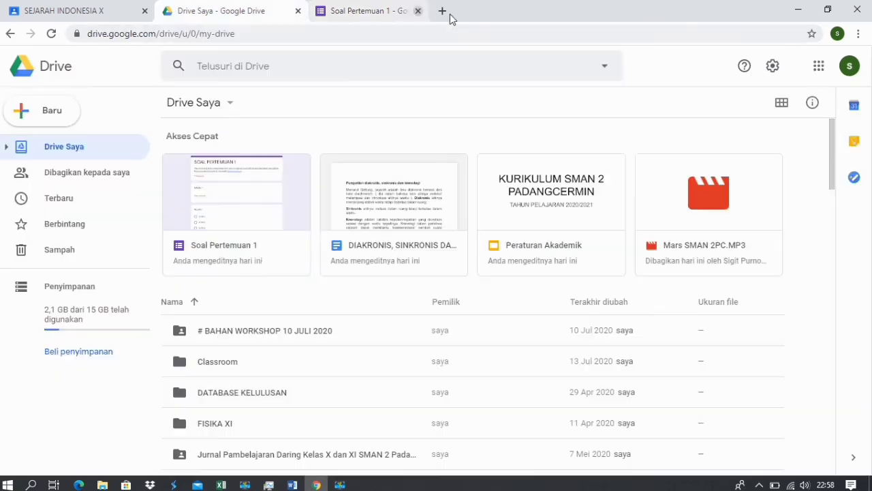
pyautogui.click(92, 15)
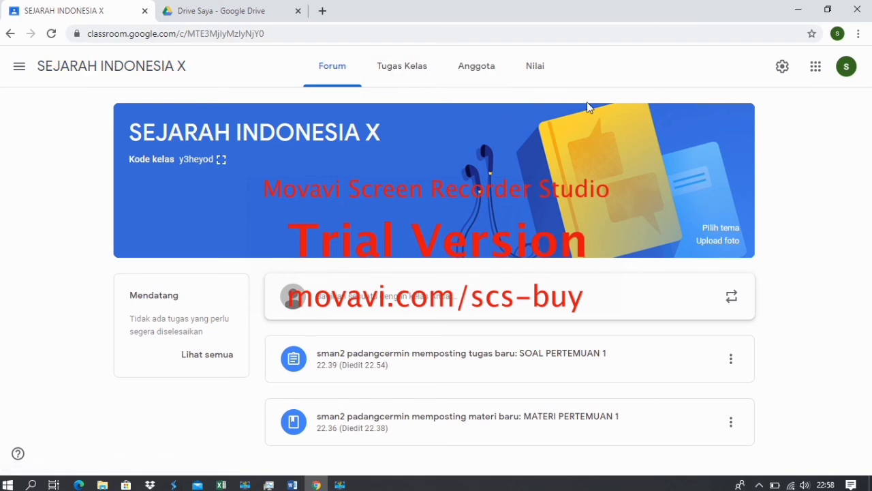
pyautogui.click(467, 77)
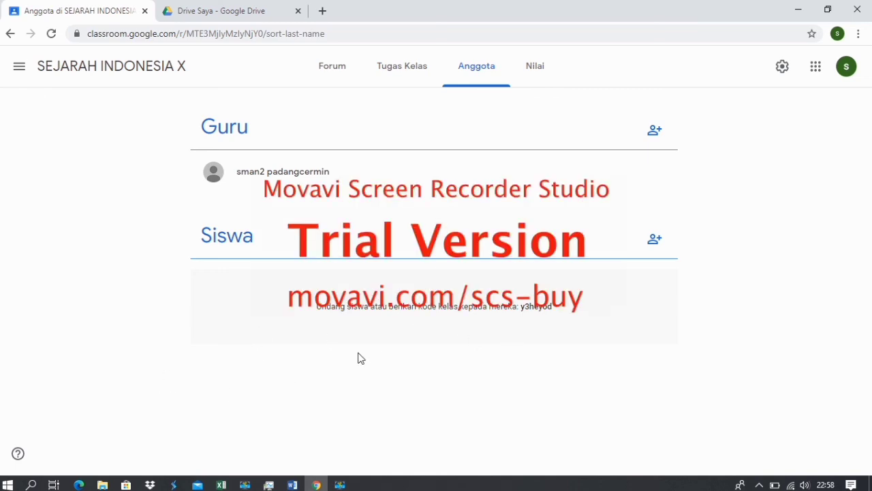
pyautogui.click(240, 14)
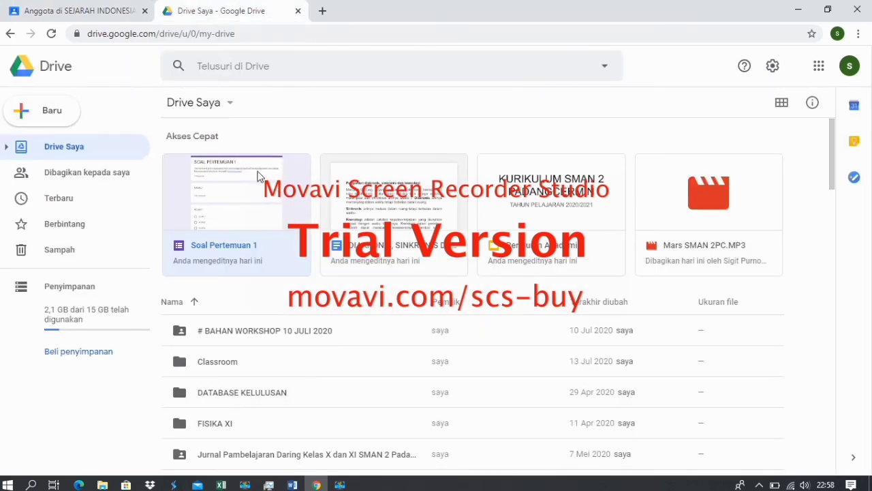
pyautogui.click(376, 178)
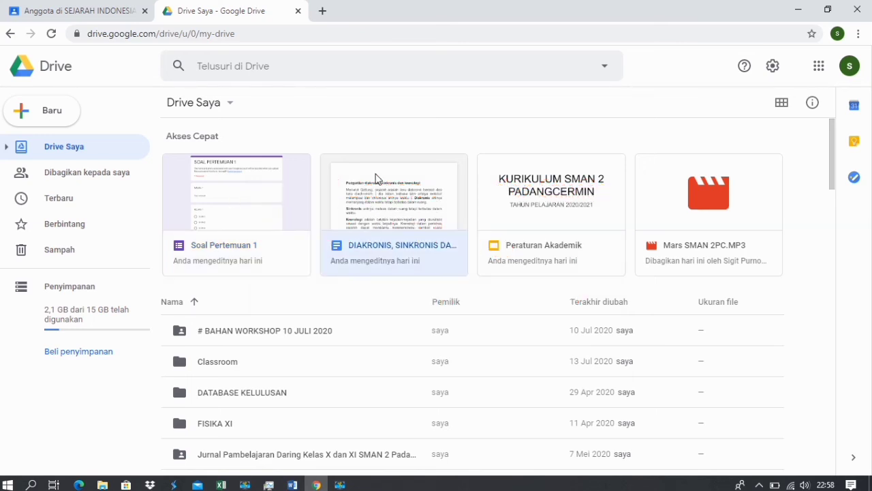
# Open Bagikan for the DIAKRONIS, SINKRONIS DAN KRONOLOGI document and add the colleague's e-mail address.
pyautogui.rightClick(376, 177)
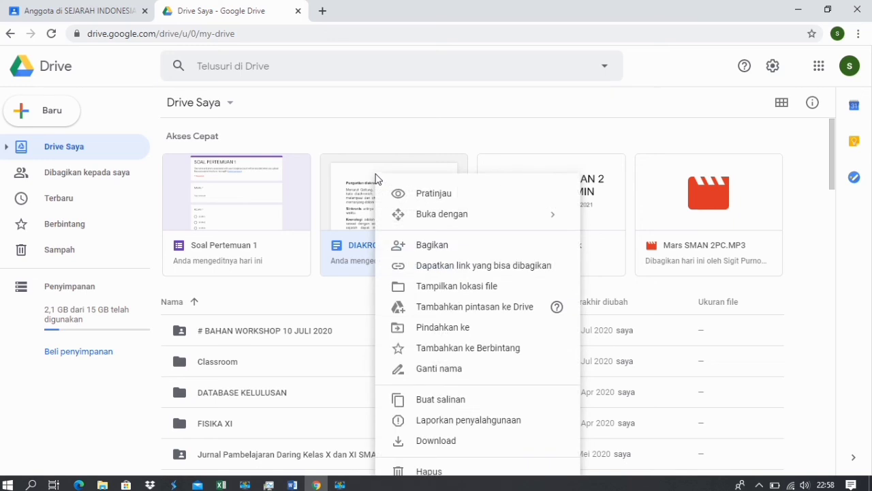
pyautogui.click(418, 252)
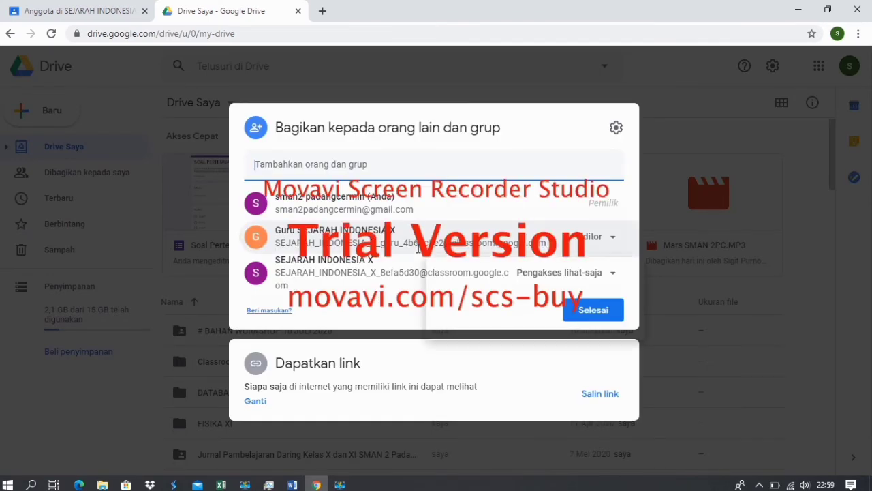
pyautogui.moveTo(419, 248)
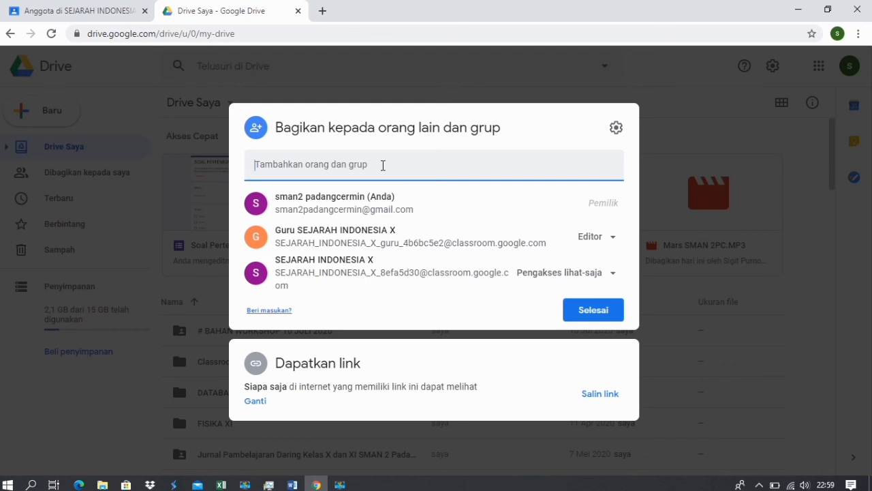
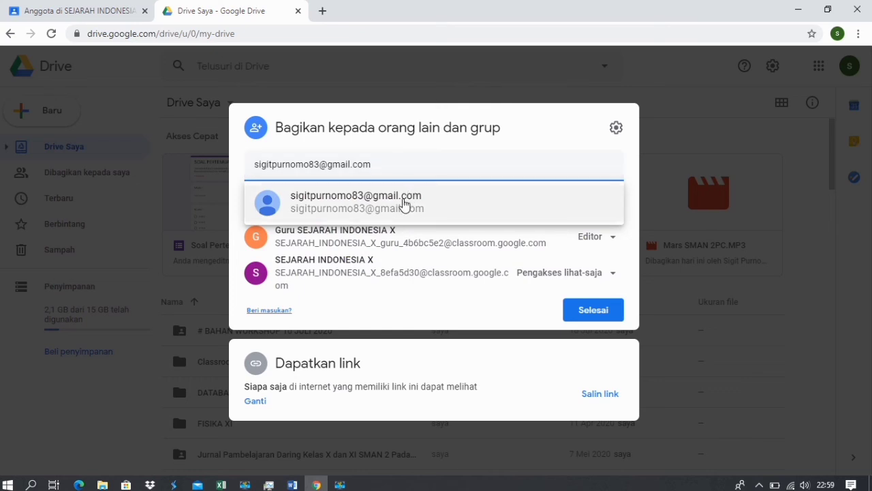
pyautogui.click(402, 204)
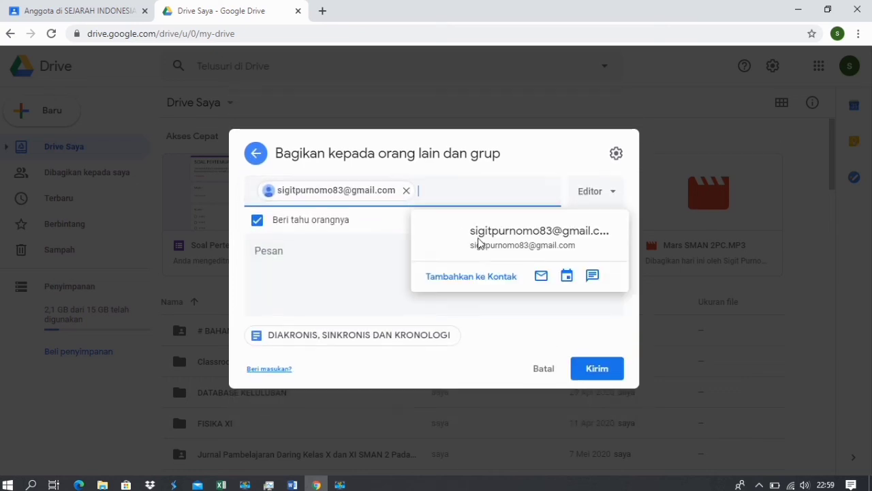
# Send the invitation giving the colleague Editor access, keeping 'Beri tahu orangnya' checked.
pyautogui.click(295, 243)
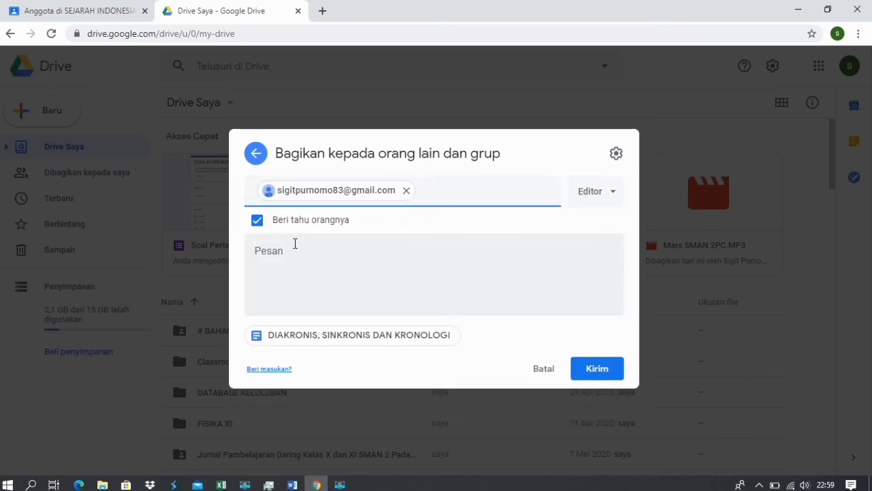
pyautogui.click(256, 220)
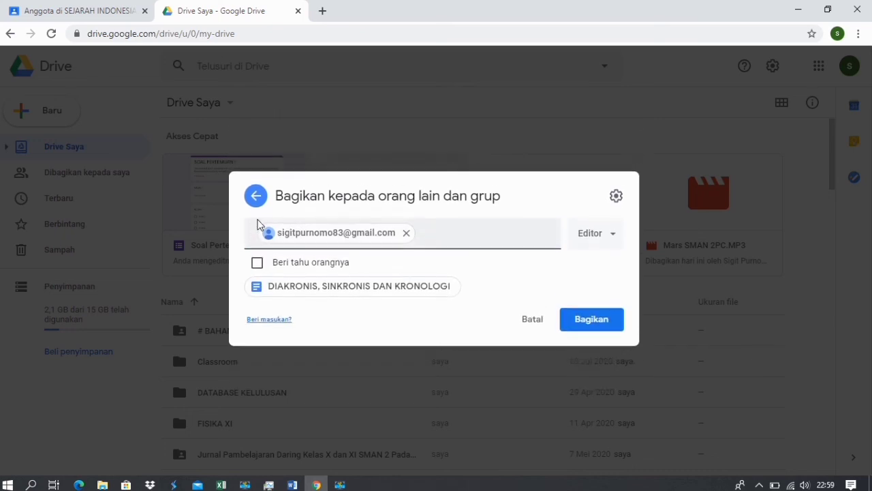
pyautogui.click(259, 265)
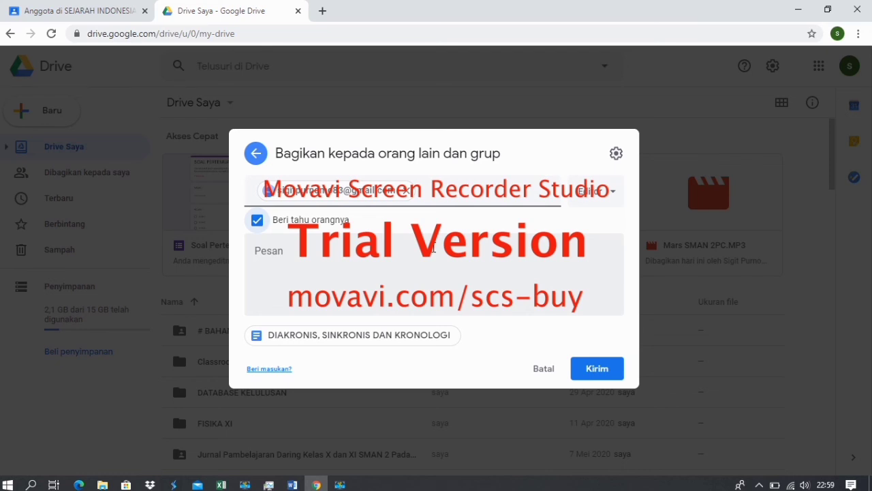
pyautogui.click(608, 196)
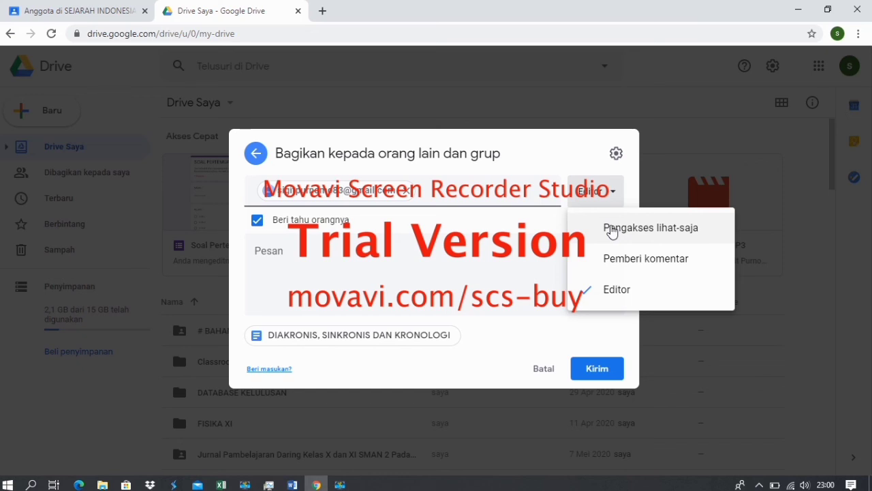
pyautogui.click(608, 293)
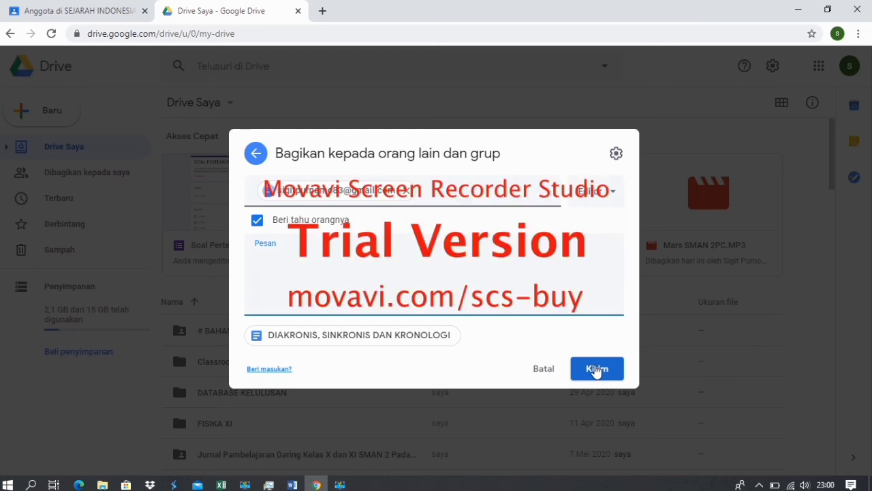
pyautogui.click(595, 371)
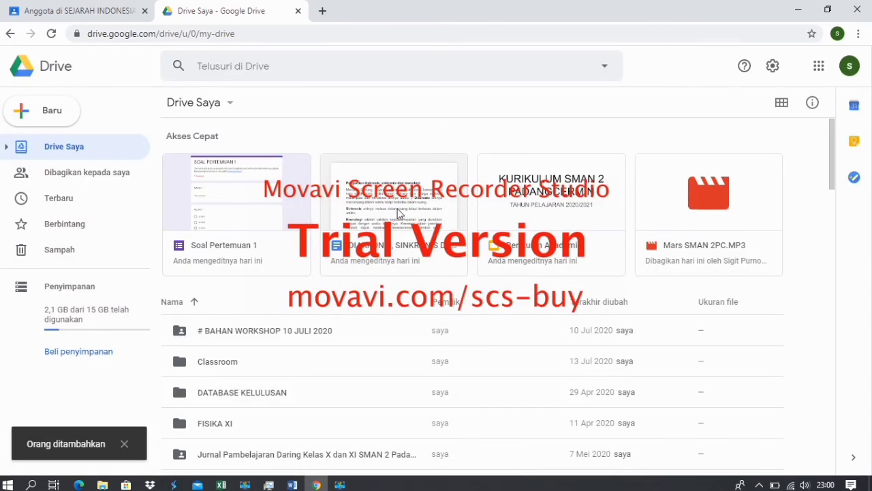
# Add the suggested contact to the Soal Pertemuan 1 form as Editor and send the invitation.
pyautogui.rightClick(239, 224)
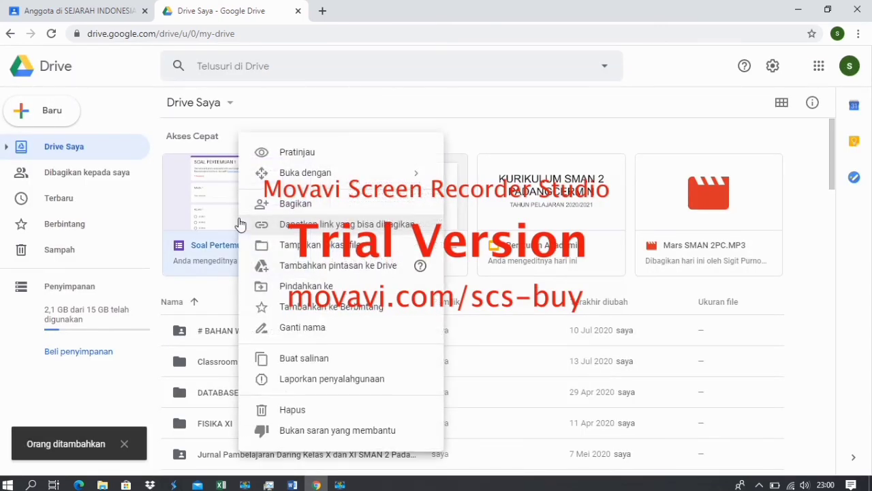
pyautogui.click(278, 208)
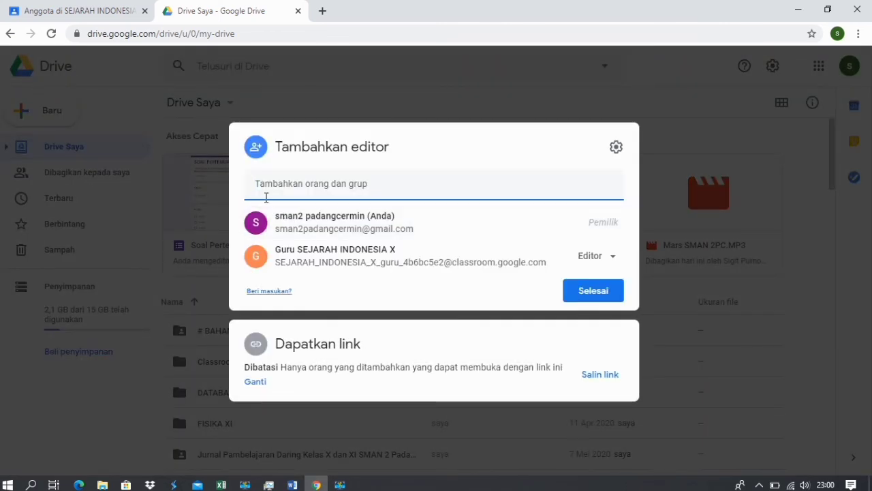
pyautogui.click(261, 190)
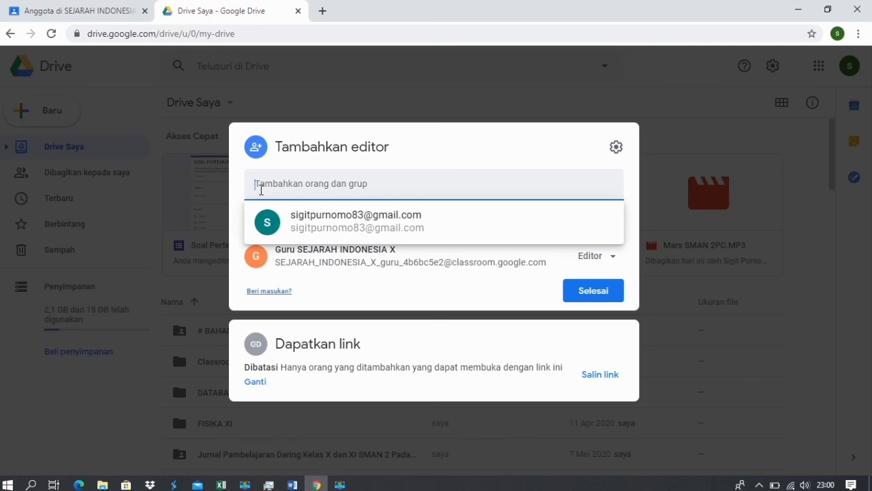
pyautogui.click(311, 227)
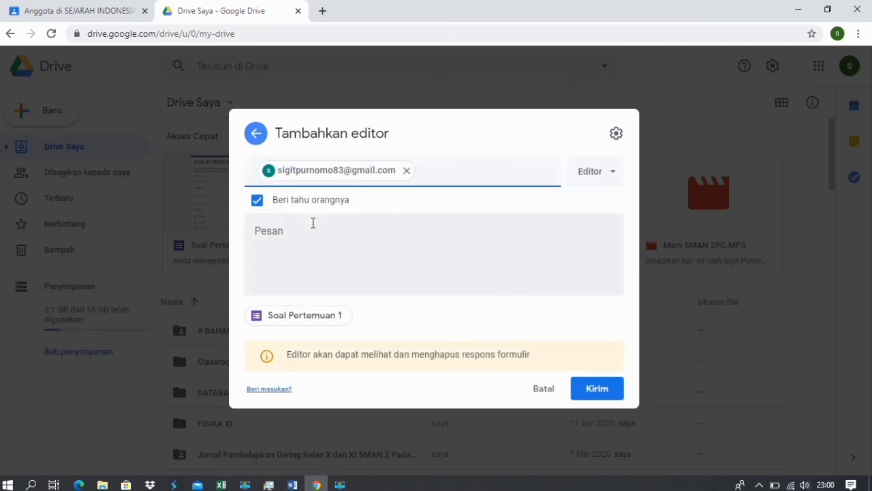
pyautogui.click(587, 175)
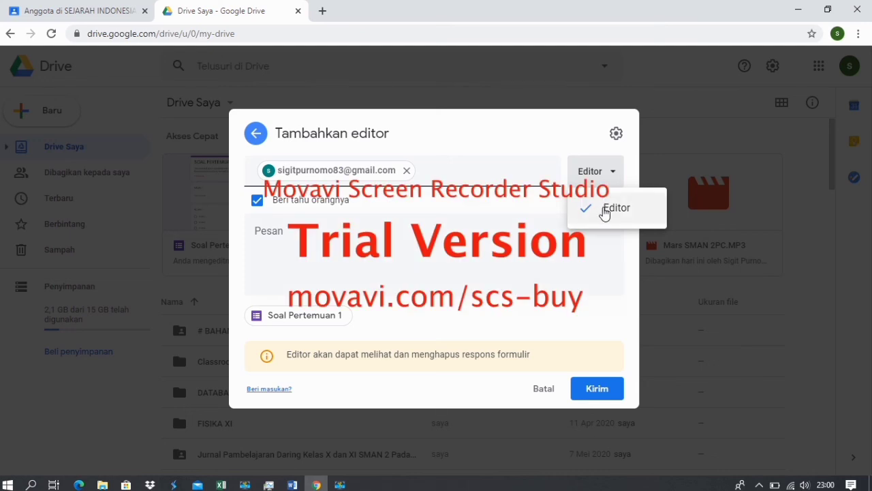
pyautogui.click(604, 213)
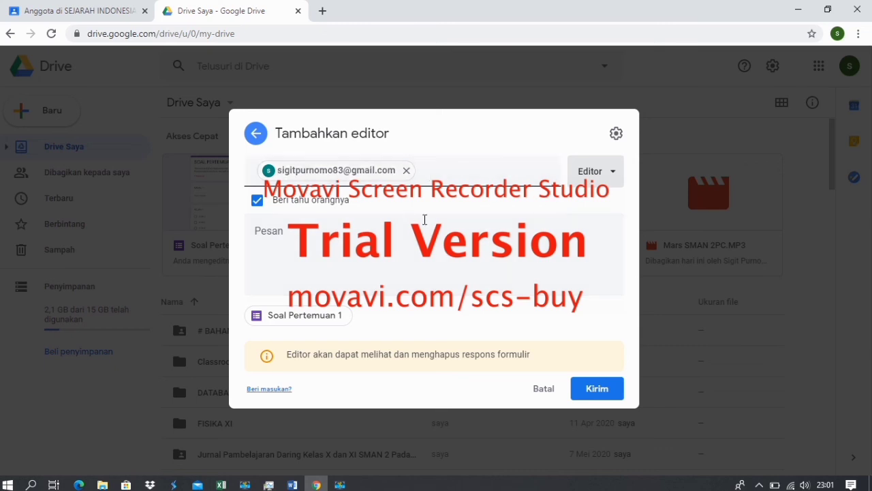
pyautogui.click(591, 387)
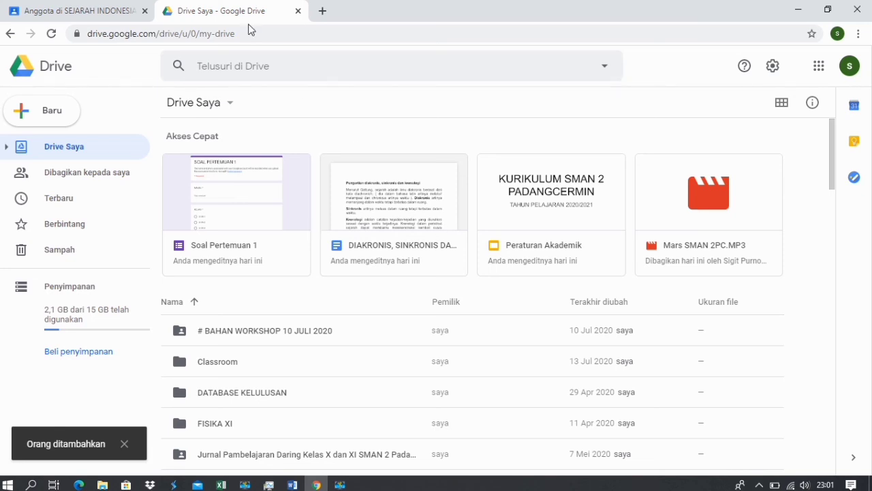
# Go from the SEJARAH INDONESIA X class to the Kelas home page listing all classes.
pyautogui.click(104, 12)
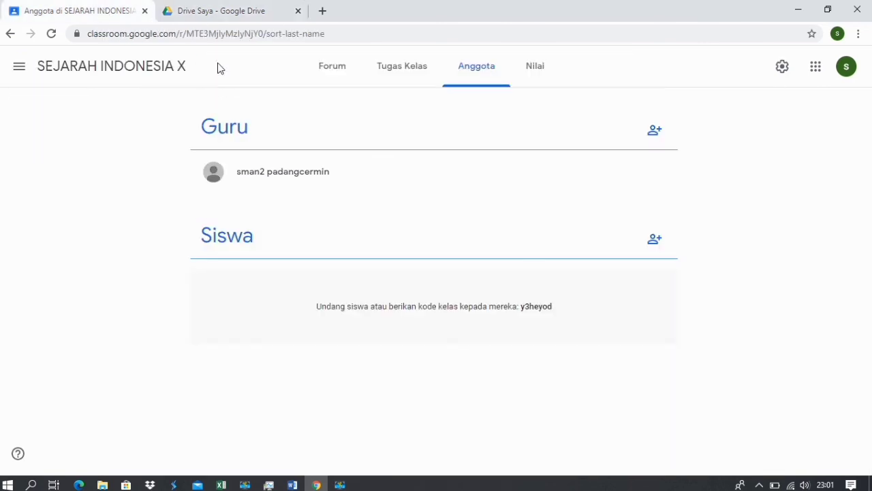
pyautogui.click(130, 70)
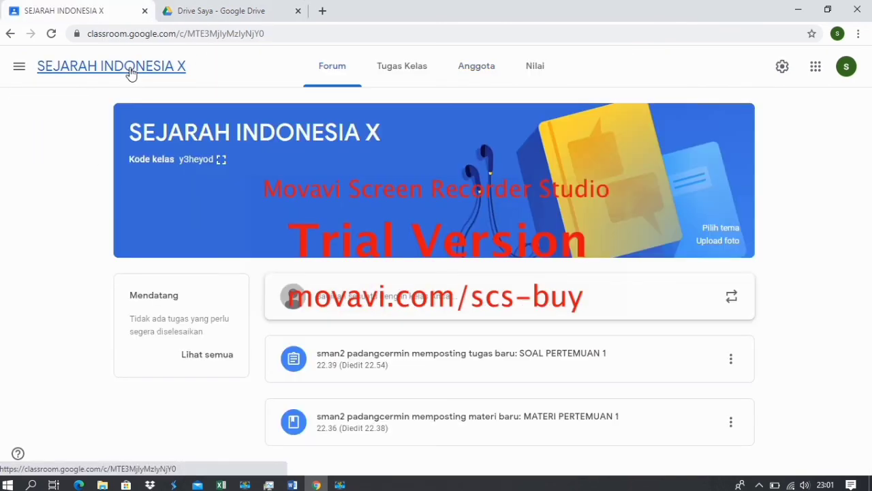
pyautogui.click(21, 71)
pyautogui.click(221, 80)
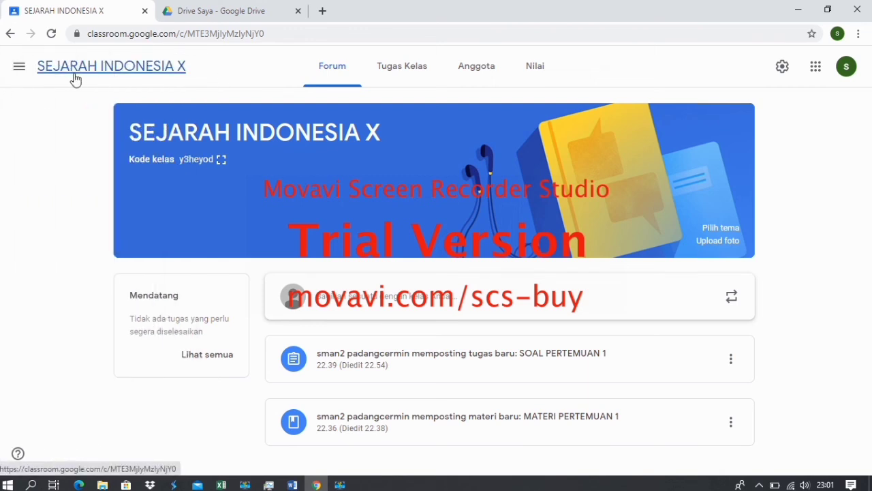
pyautogui.click(20, 74)
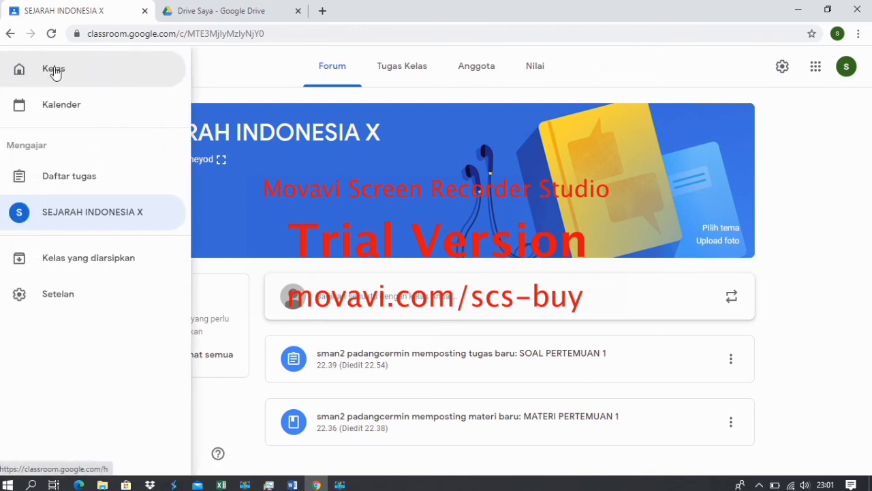
pyautogui.click(54, 68)
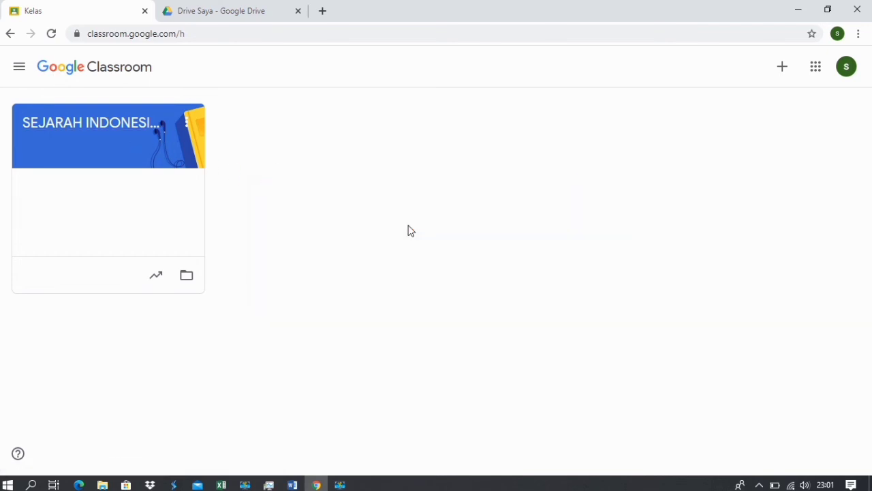
pyautogui.click(782, 70)
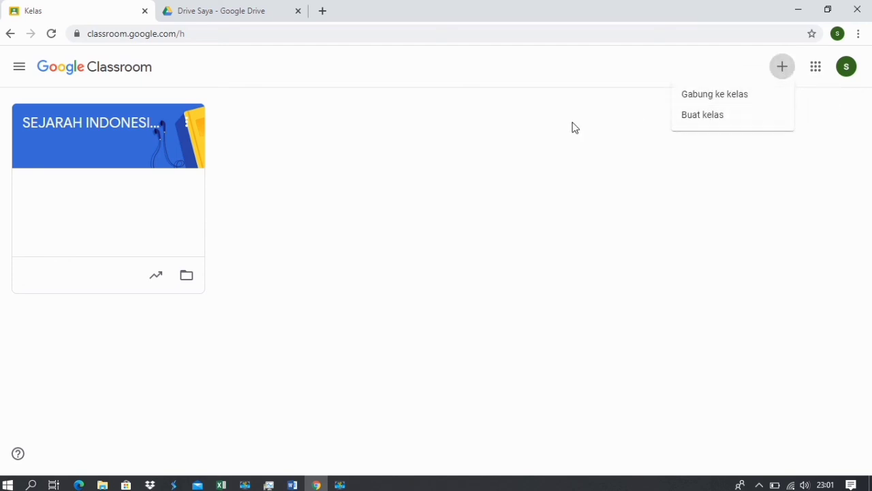
# Create a class named PKWU X through Buat kelas, accepting the school-use notice.
pyautogui.click(495, 123)
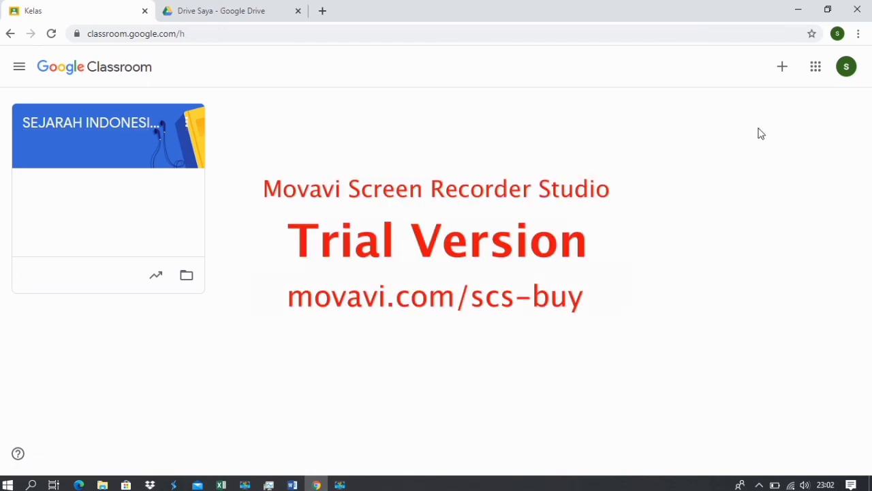
pyautogui.click(783, 68)
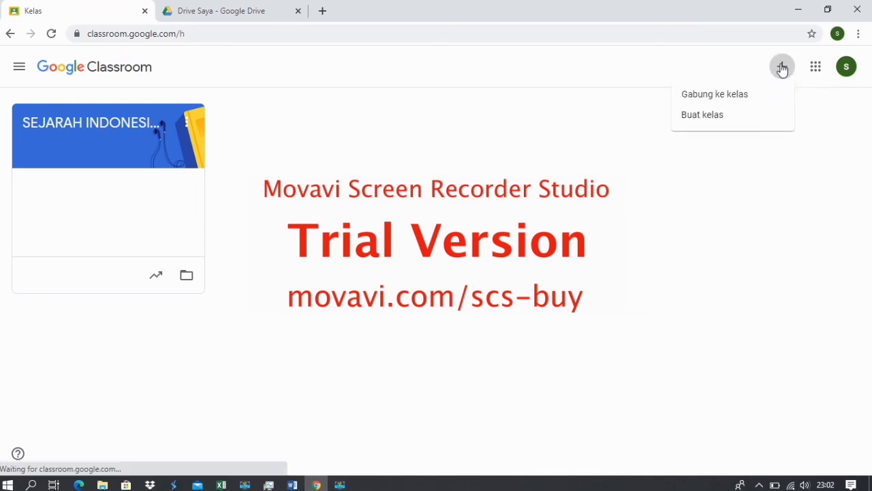
pyautogui.click(721, 115)
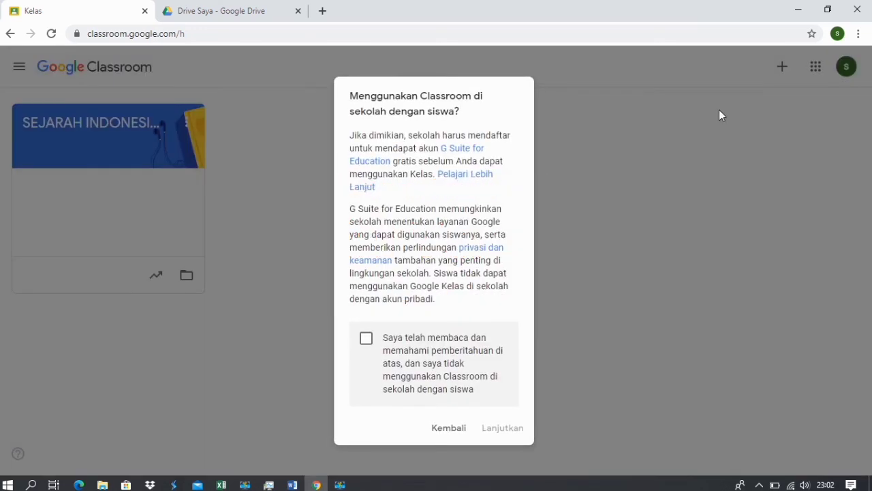
pyautogui.click(419, 339)
pyautogui.click(495, 428)
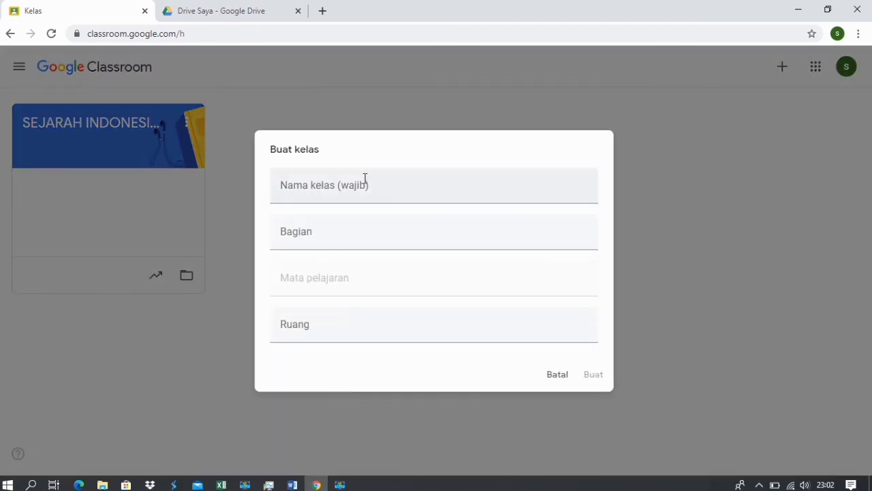
pyautogui.click(363, 183)
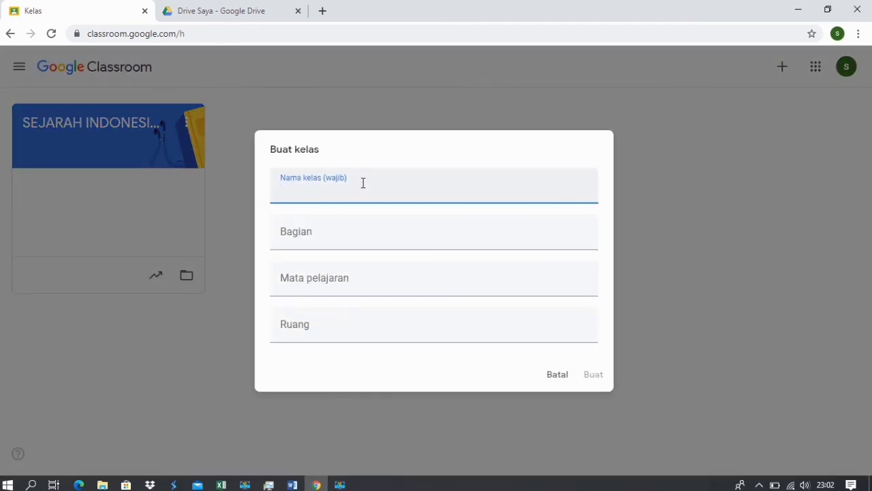
pyautogui.write('PKWU')
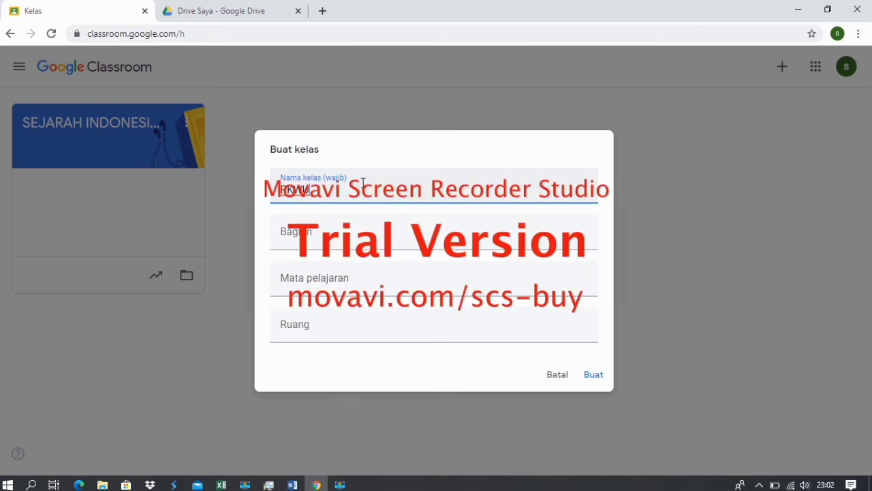
pyautogui.write(' X')
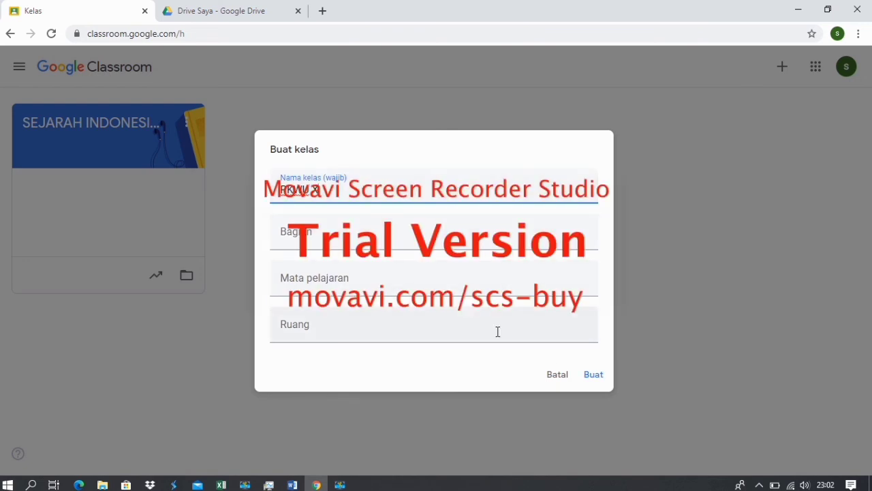
pyautogui.click(592, 375)
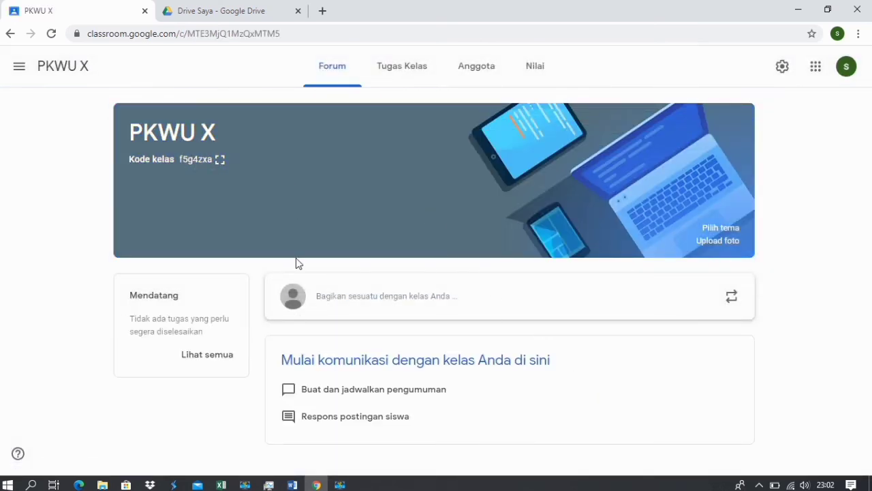
# Archive the PKWU X class from the Kelas home page.
pyautogui.click(19, 68)
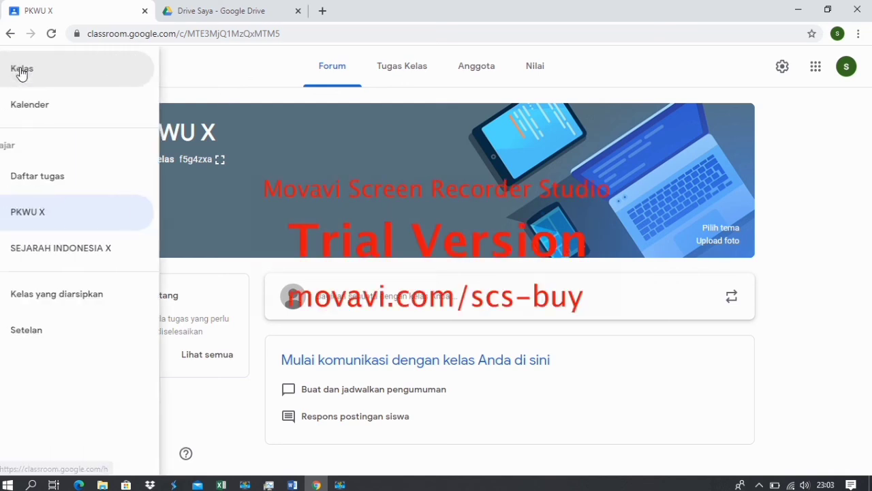
pyautogui.click(61, 71)
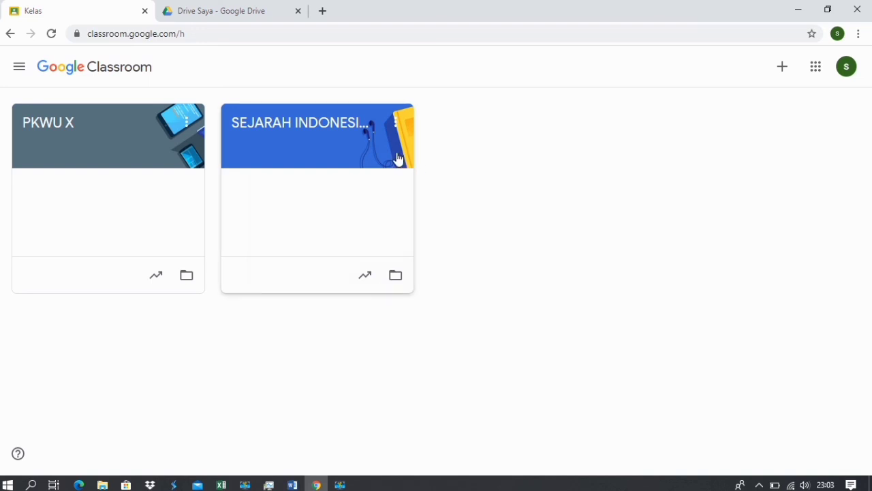
pyautogui.click(186, 122)
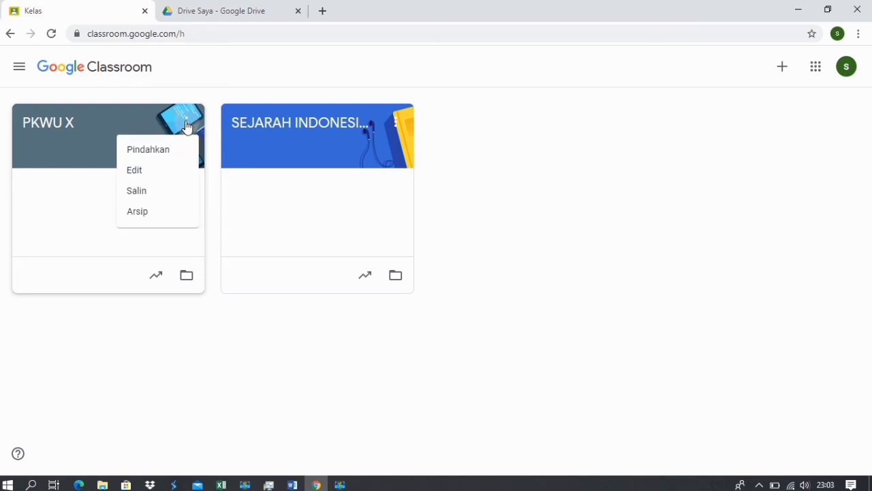
pyautogui.click(138, 212)
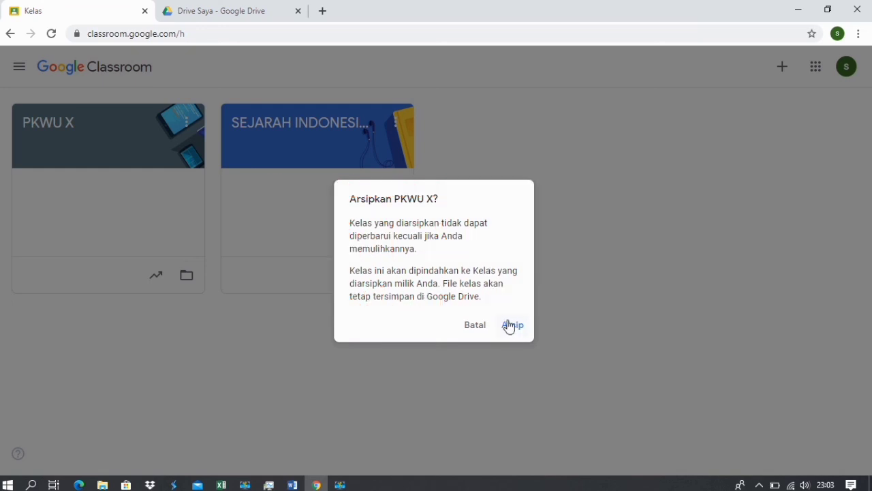
pyautogui.click(512, 326)
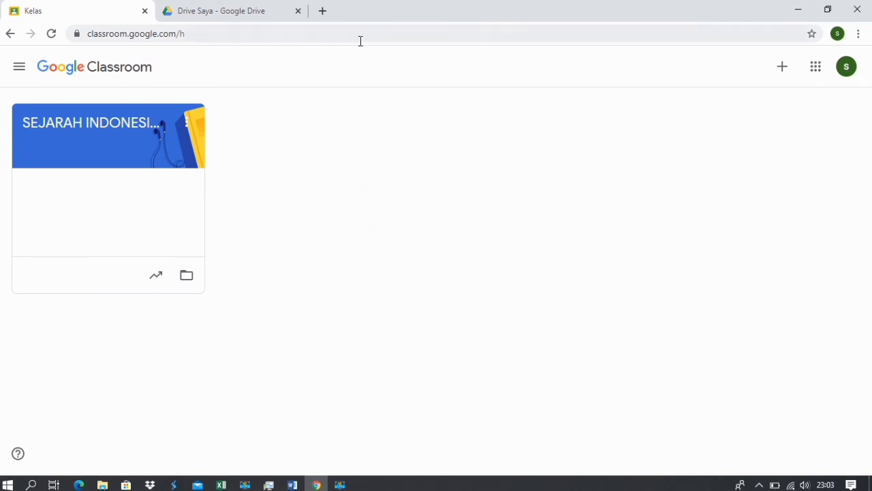
# Switch between the Drive and Classroom tabs, ending on the Classroom class list.
pyautogui.click(254, 15)
pyautogui.click(109, 13)
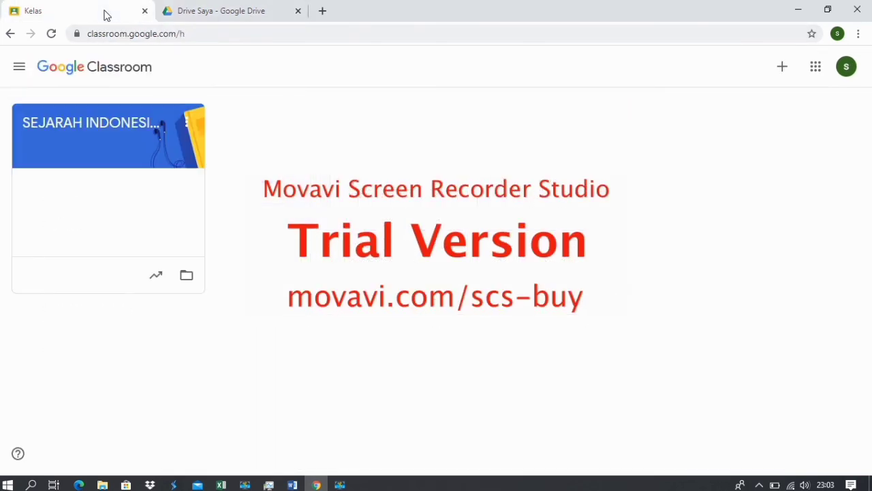
pyautogui.click(202, 18)
pyautogui.click(121, 19)
pyautogui.click(199, 17)
pyautogui.click(110, 13)
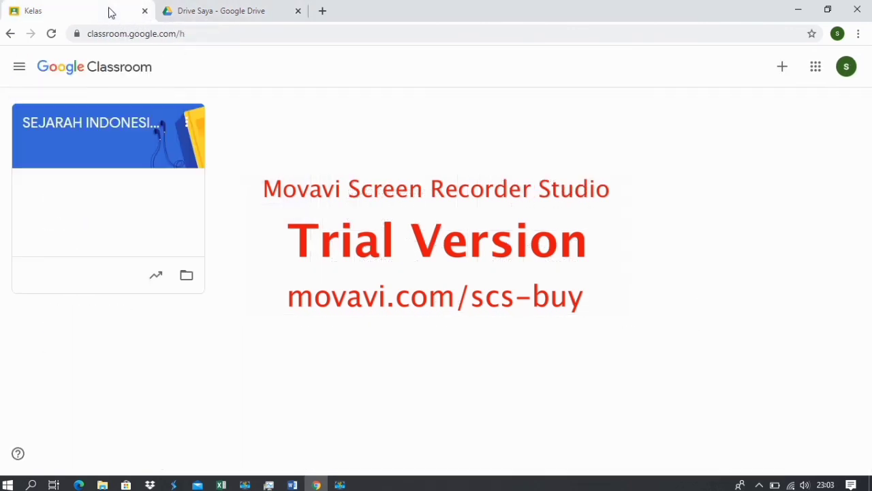